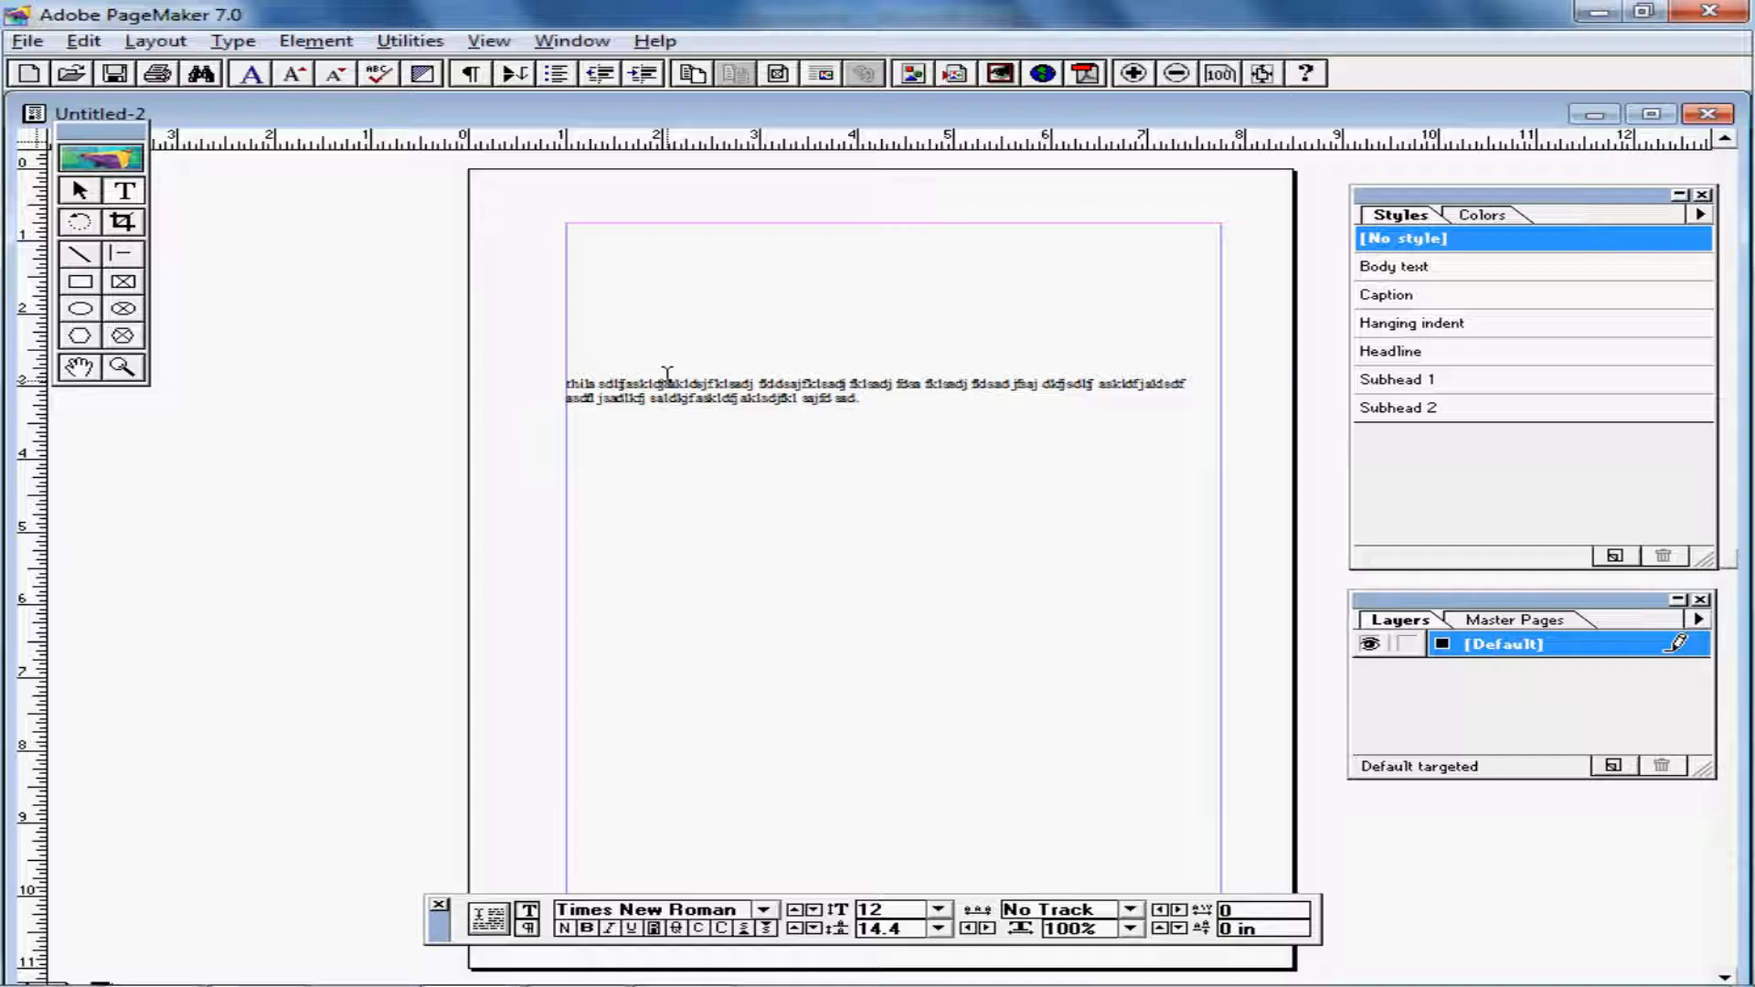
Place the cursor at the end of the text and compare the Control palette's paragraph and character views
left_click(873, 412)
left_click(529, 929)
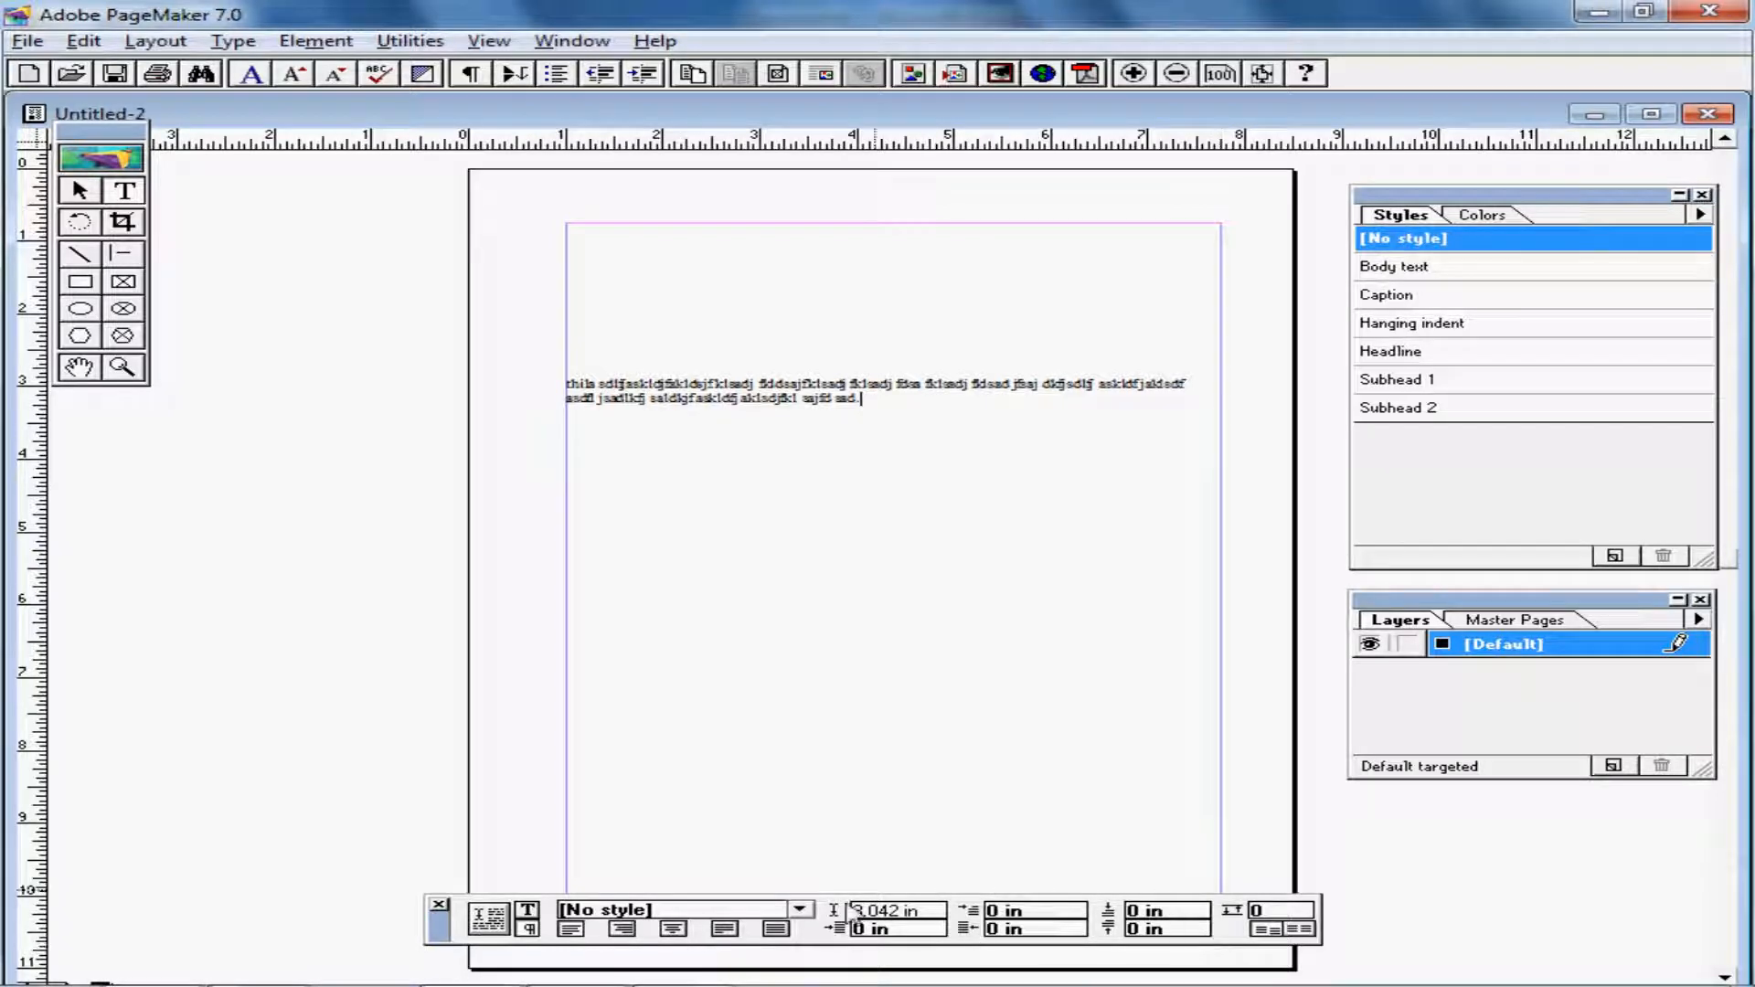
left_click(529, 913)
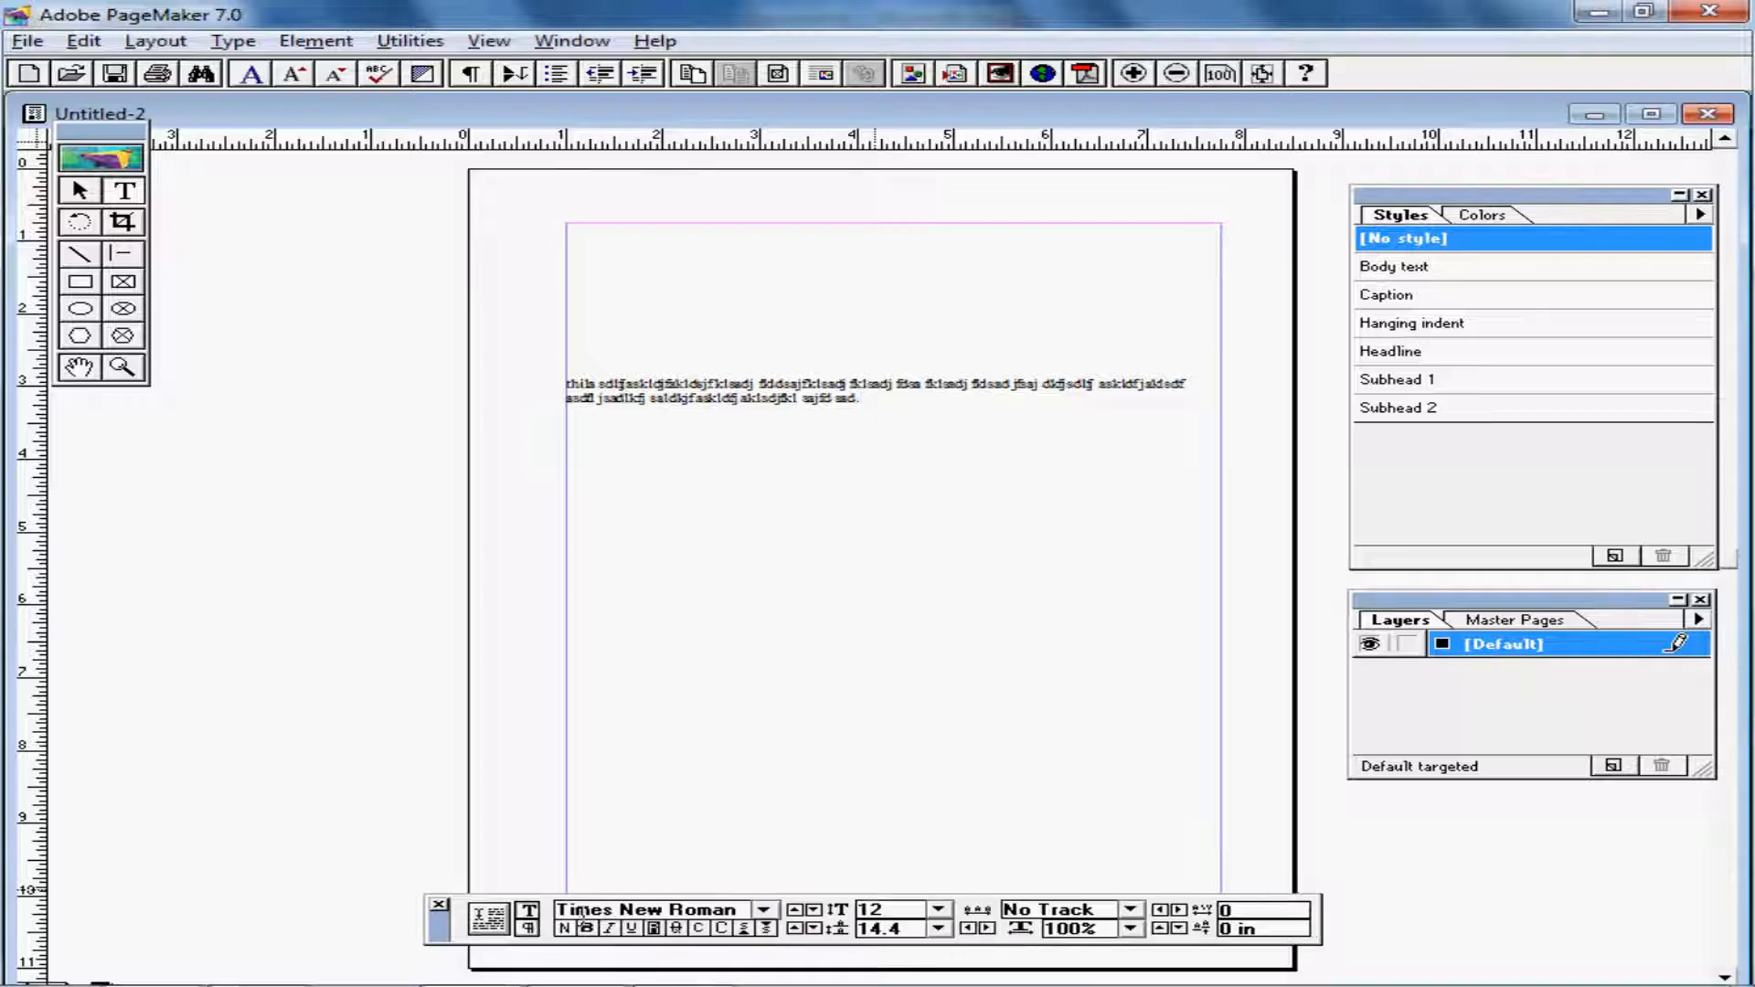
left_click(528, 929)
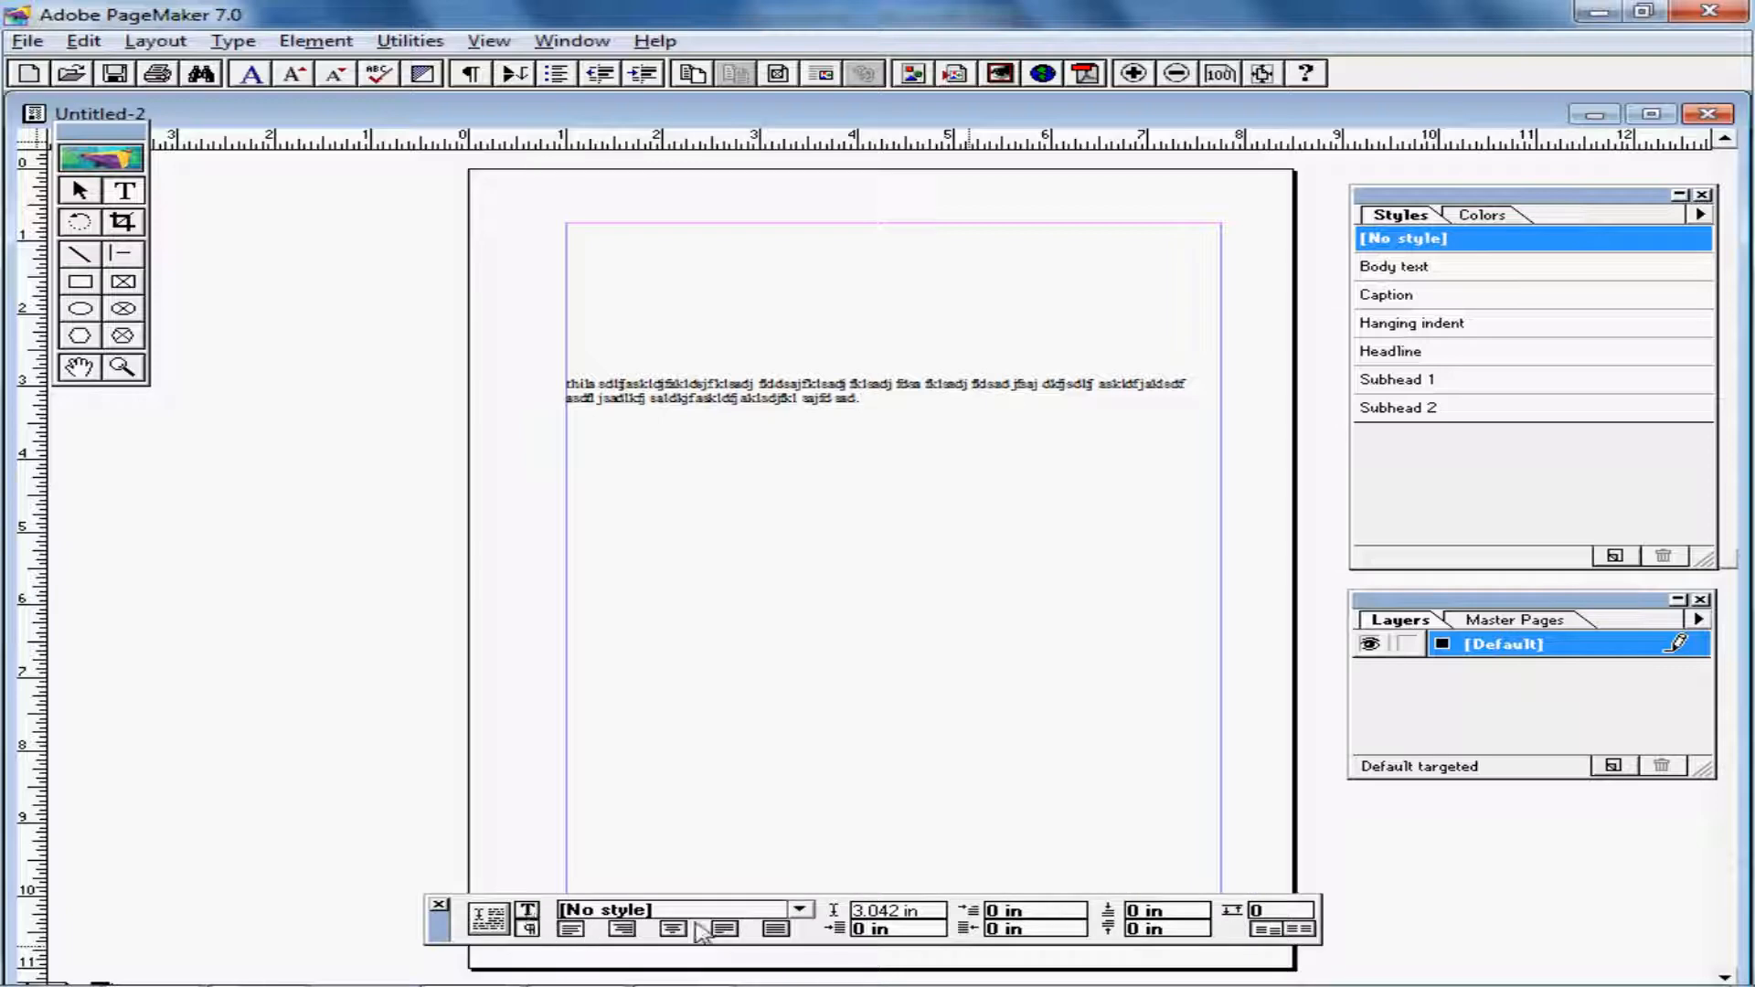
left_click(528, 913)
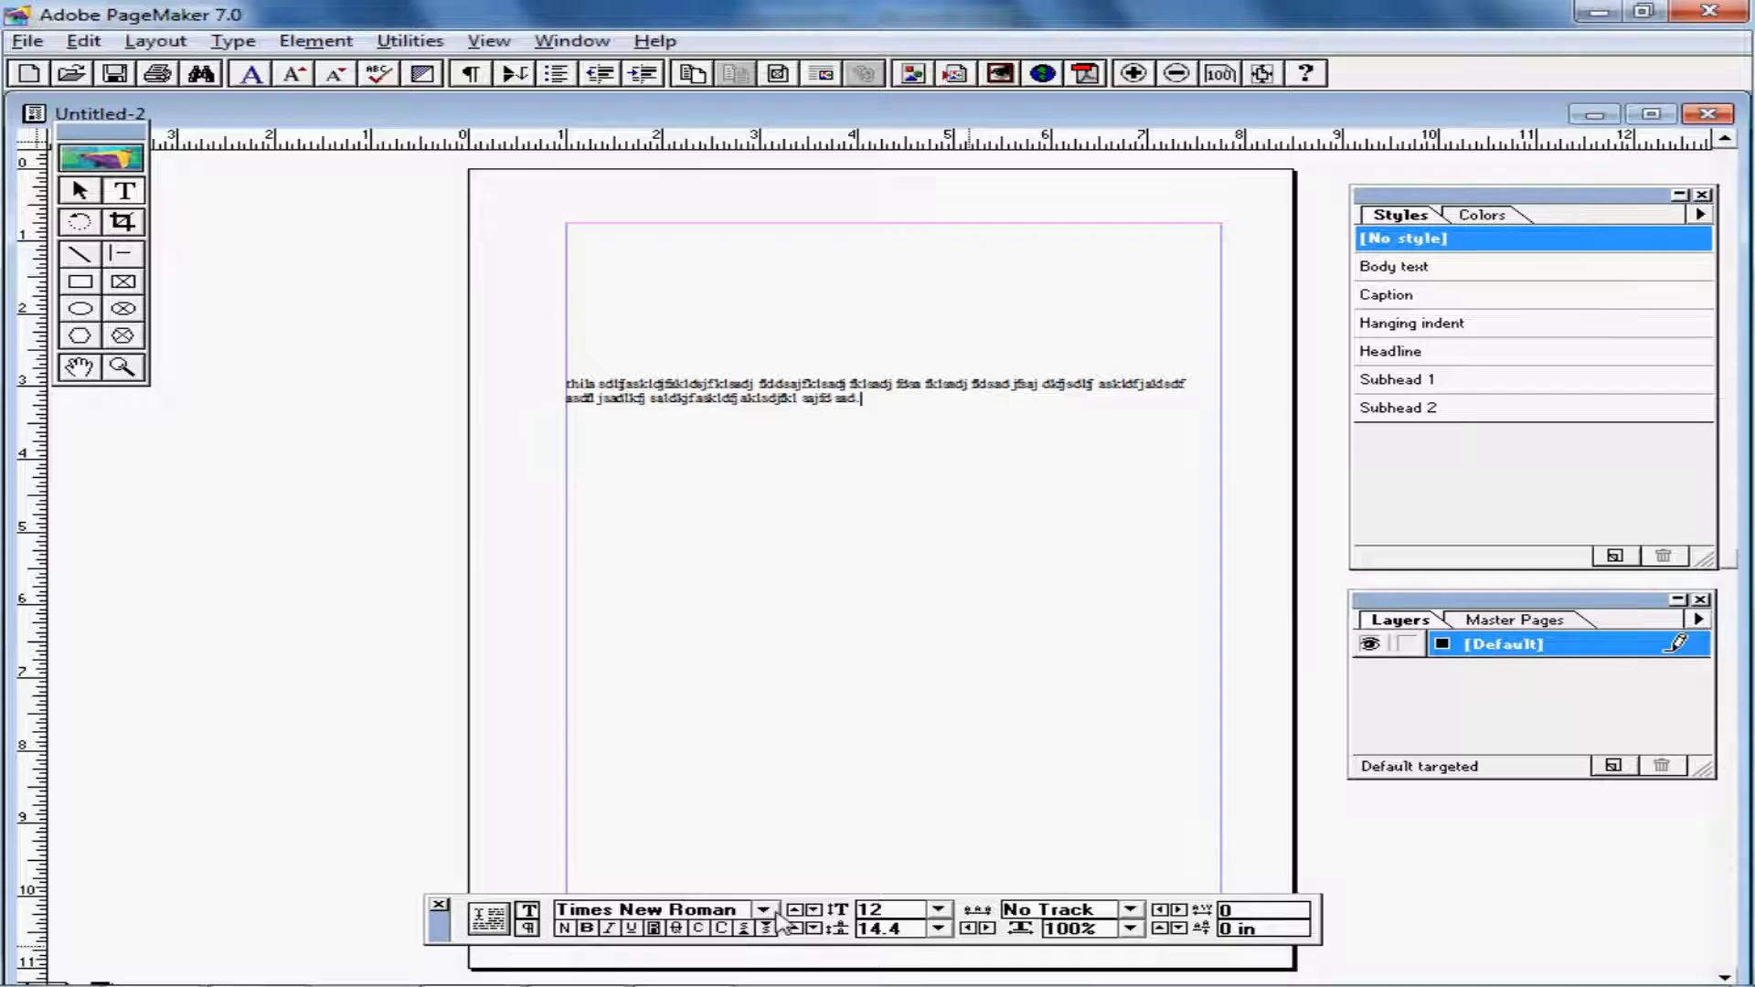
Consult the Control palette diagram in Microsoft Word and set the font of the whole text block in PageMaker to Arial
key("alt+Tab")
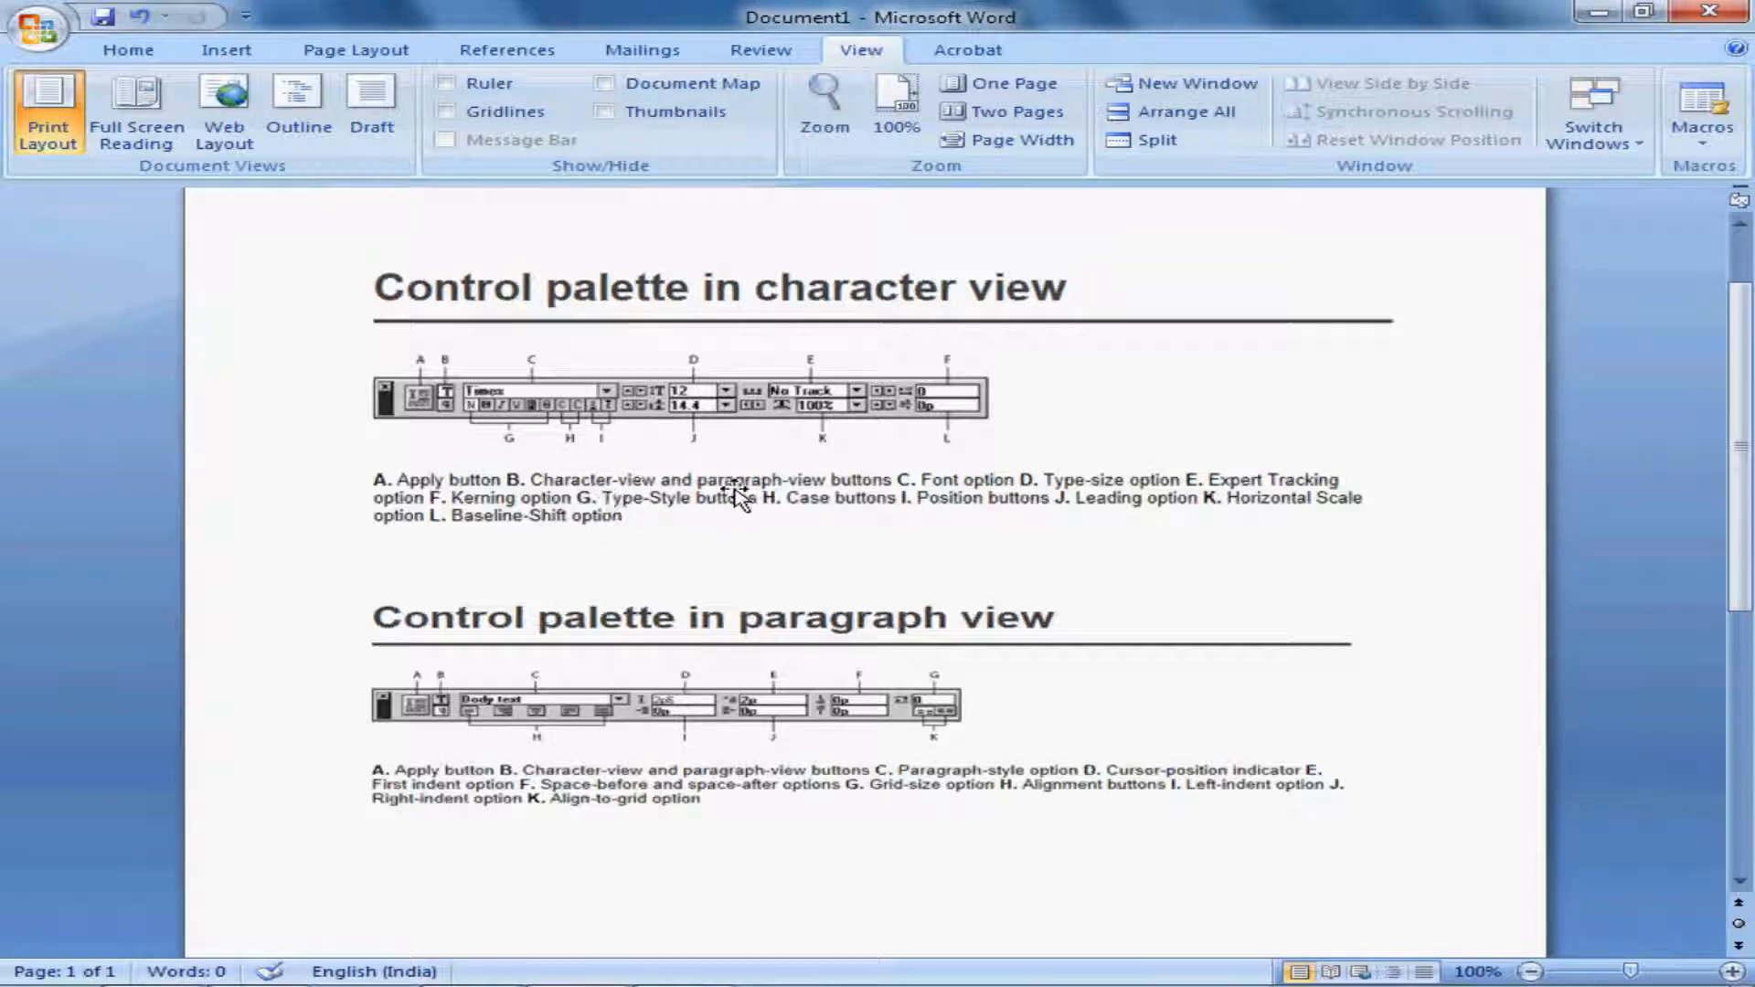
key("alt+Tab")
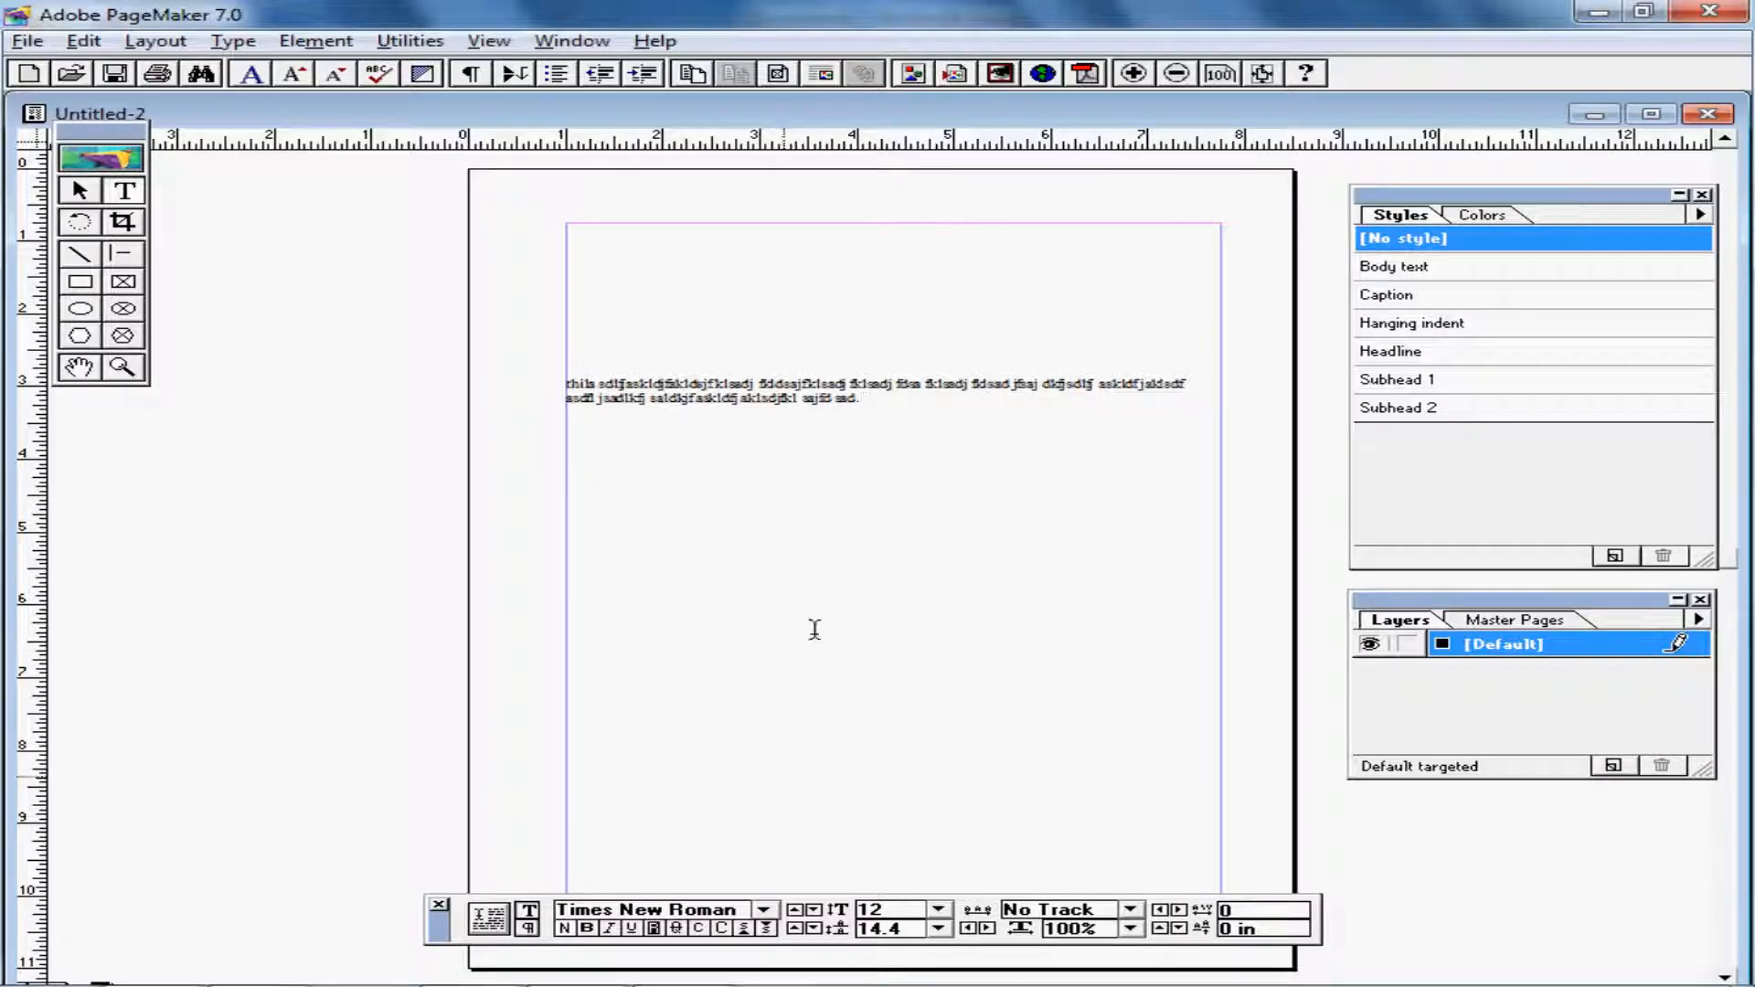
left_click_drag(874, 403, 567, 382)
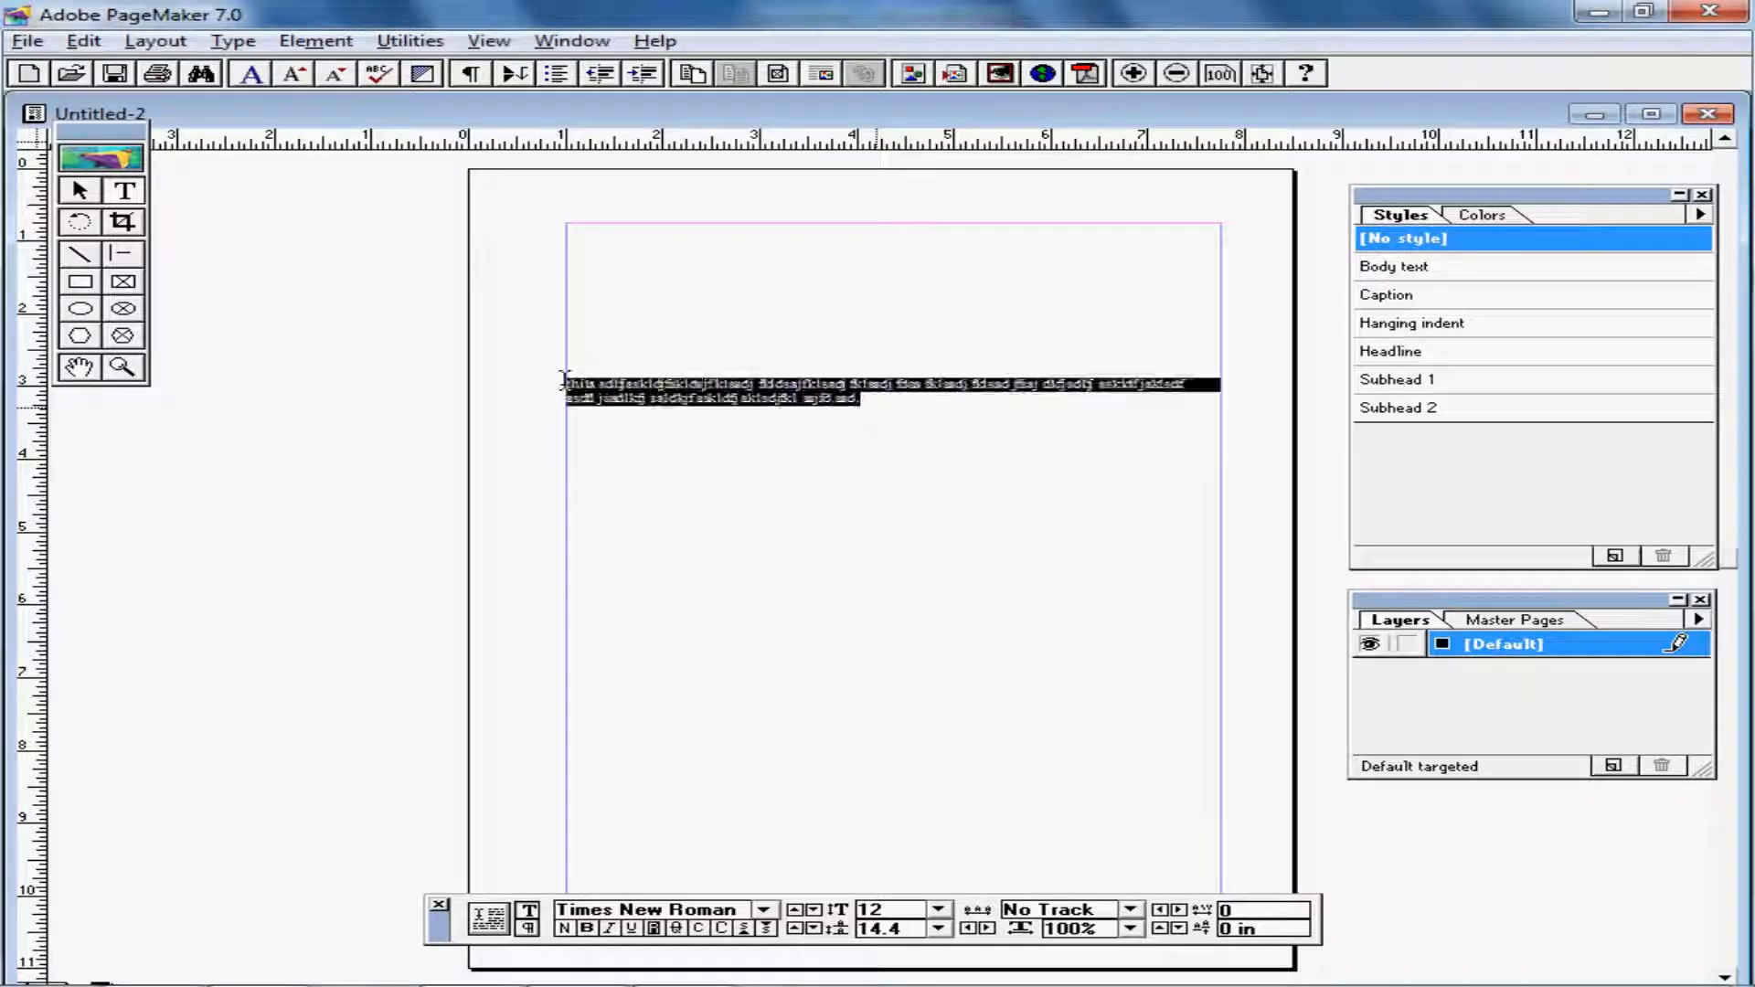
left_click(763, 910)
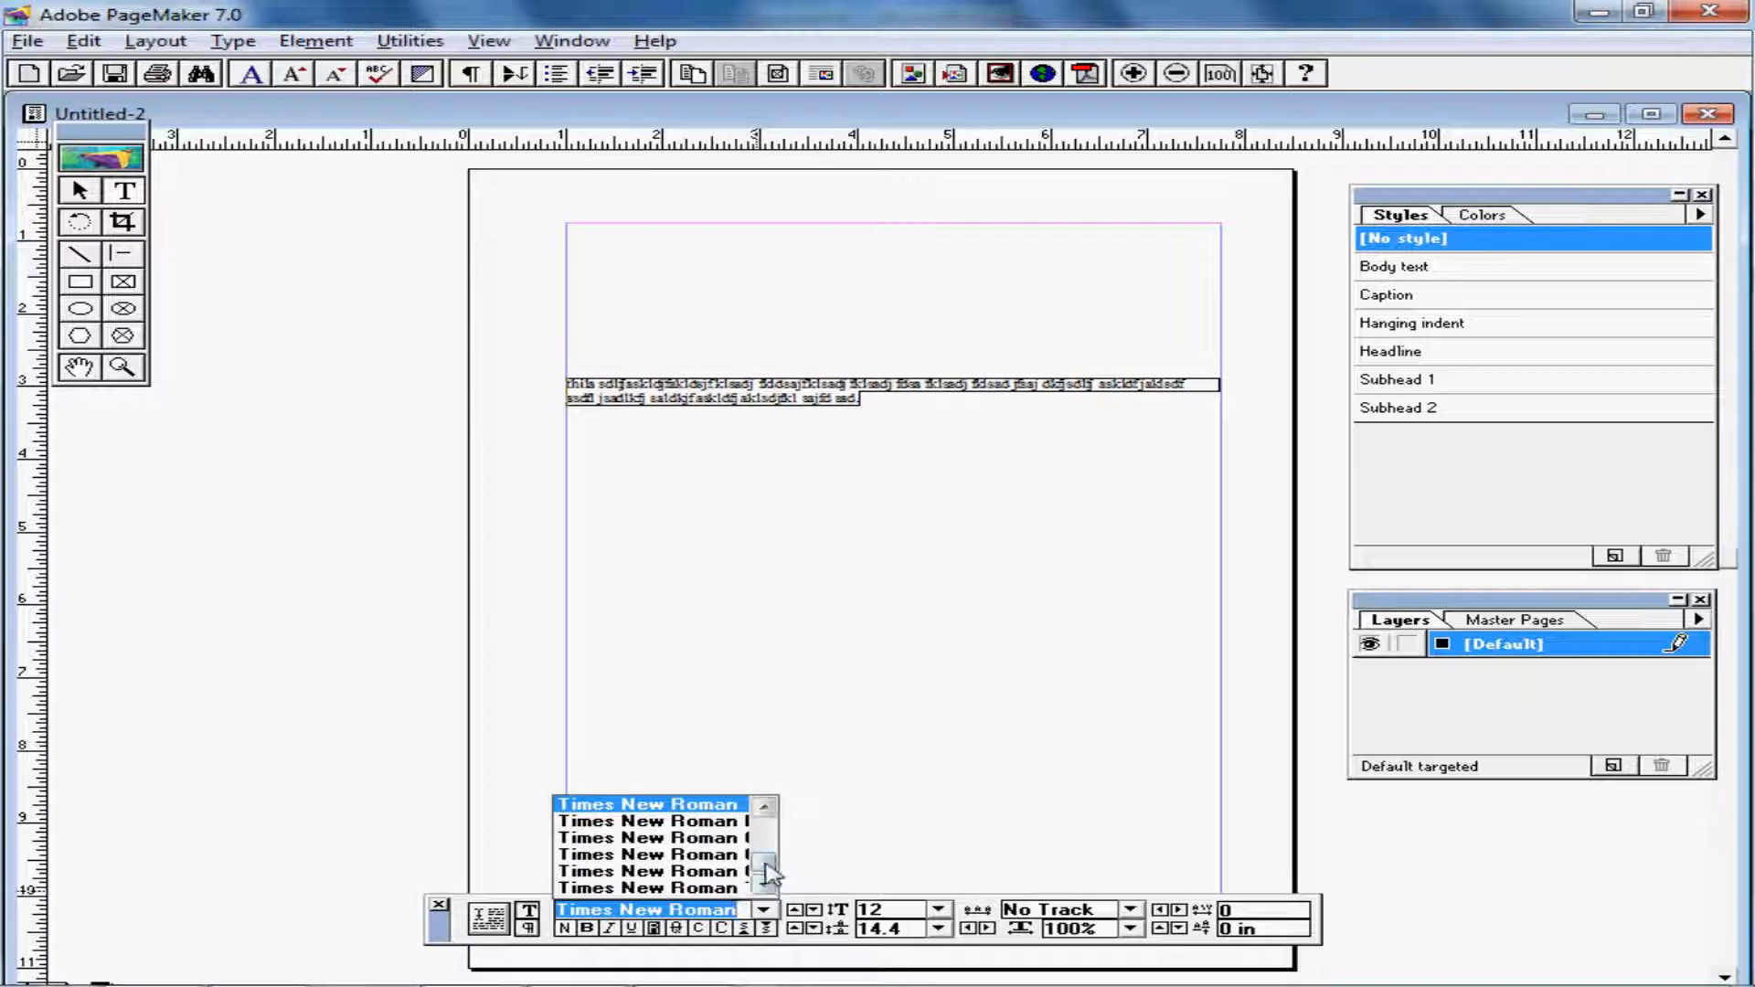
left_click_drag(768, 873, 766, 836)
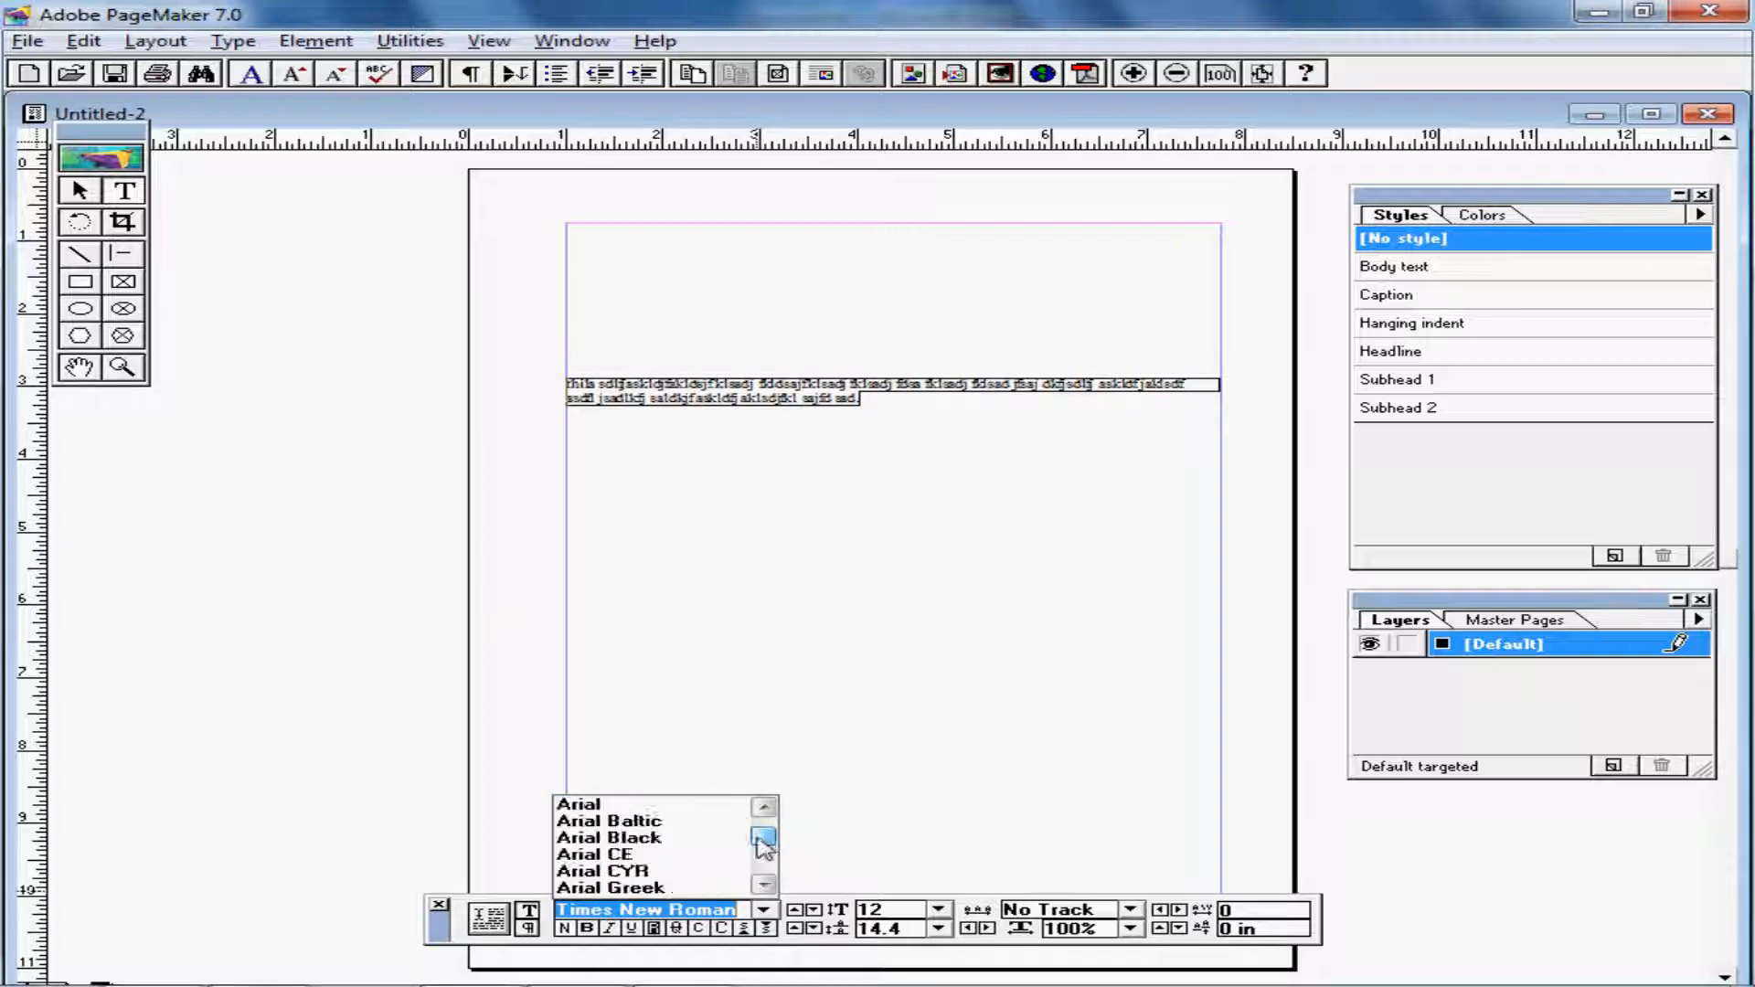
left_click(631, 806)
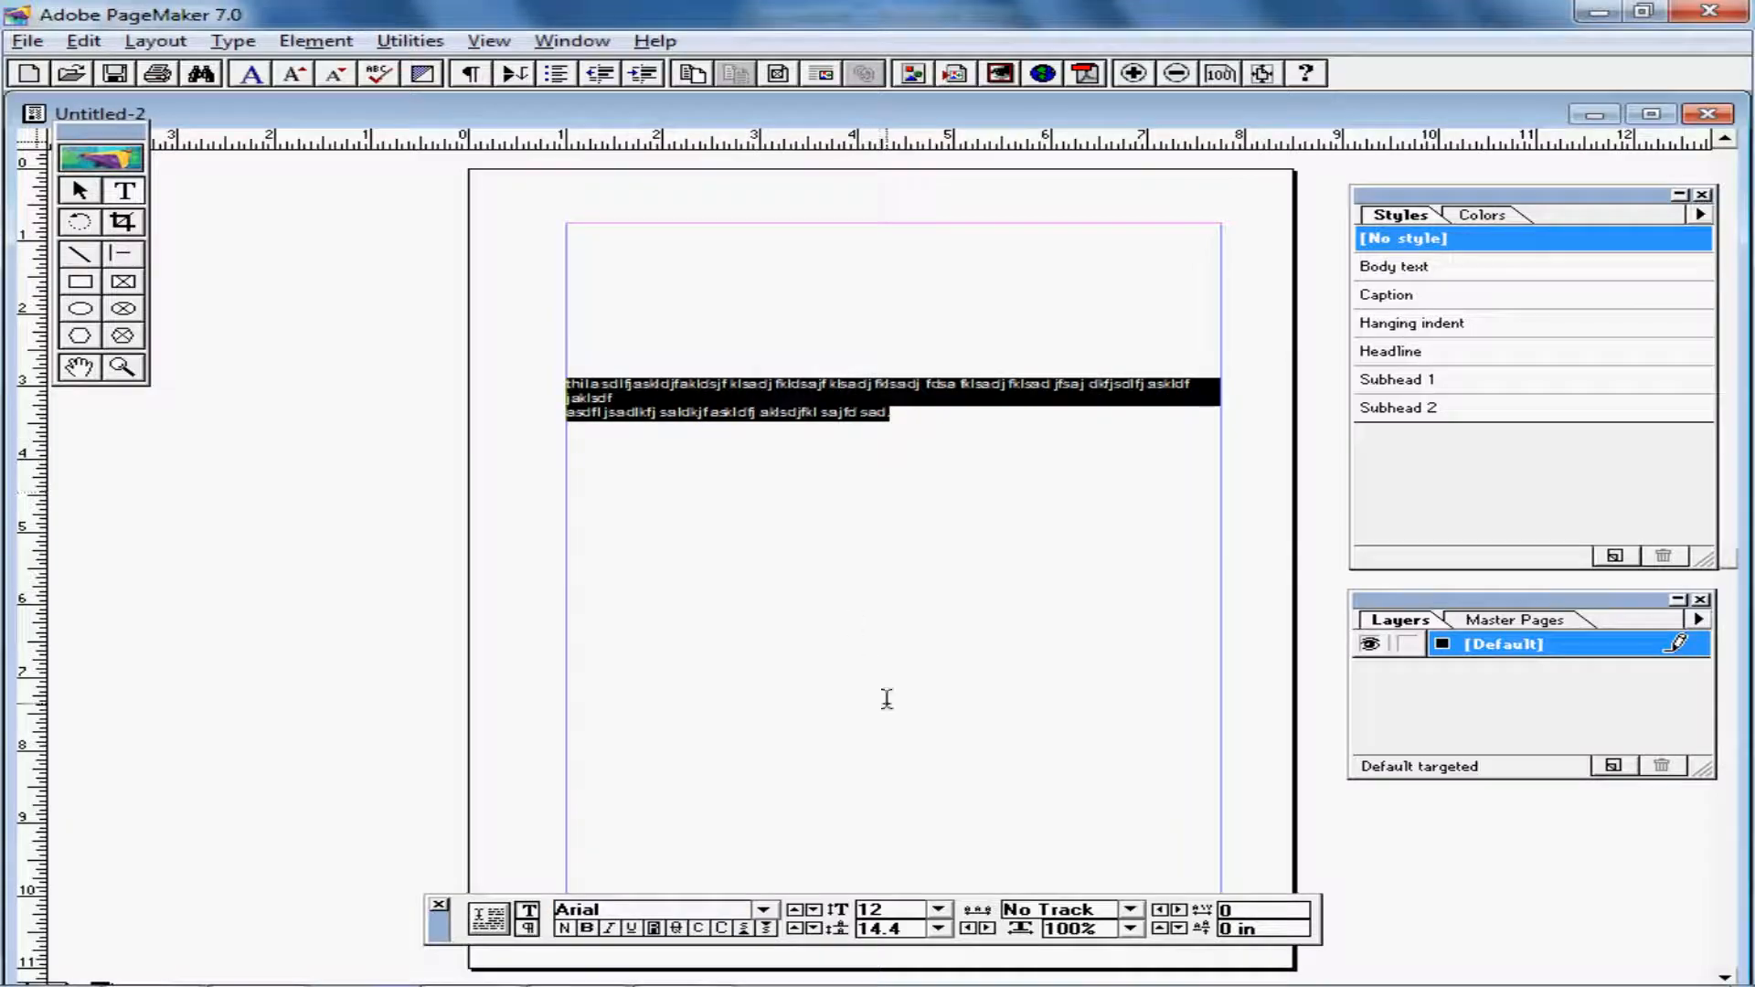
Check the type-size option in the Word diagram and set the selected text's size to 30 in PageMaker
key("alt+Tab")
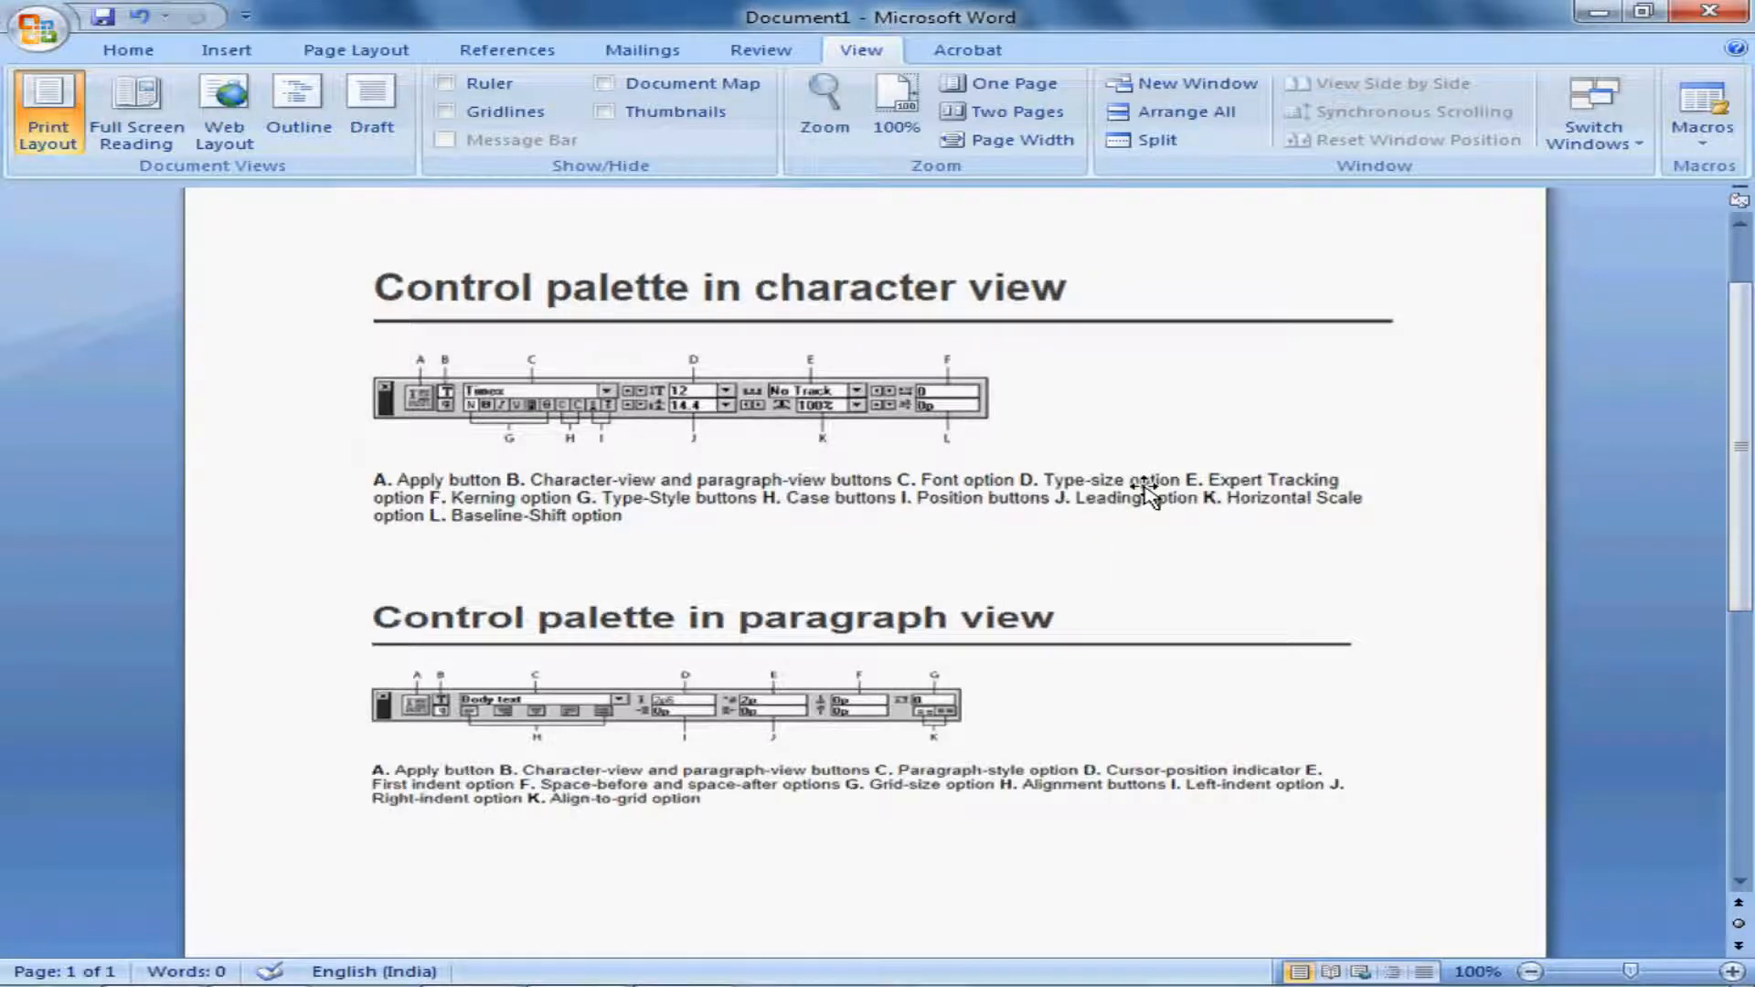
key("alt+Tab")
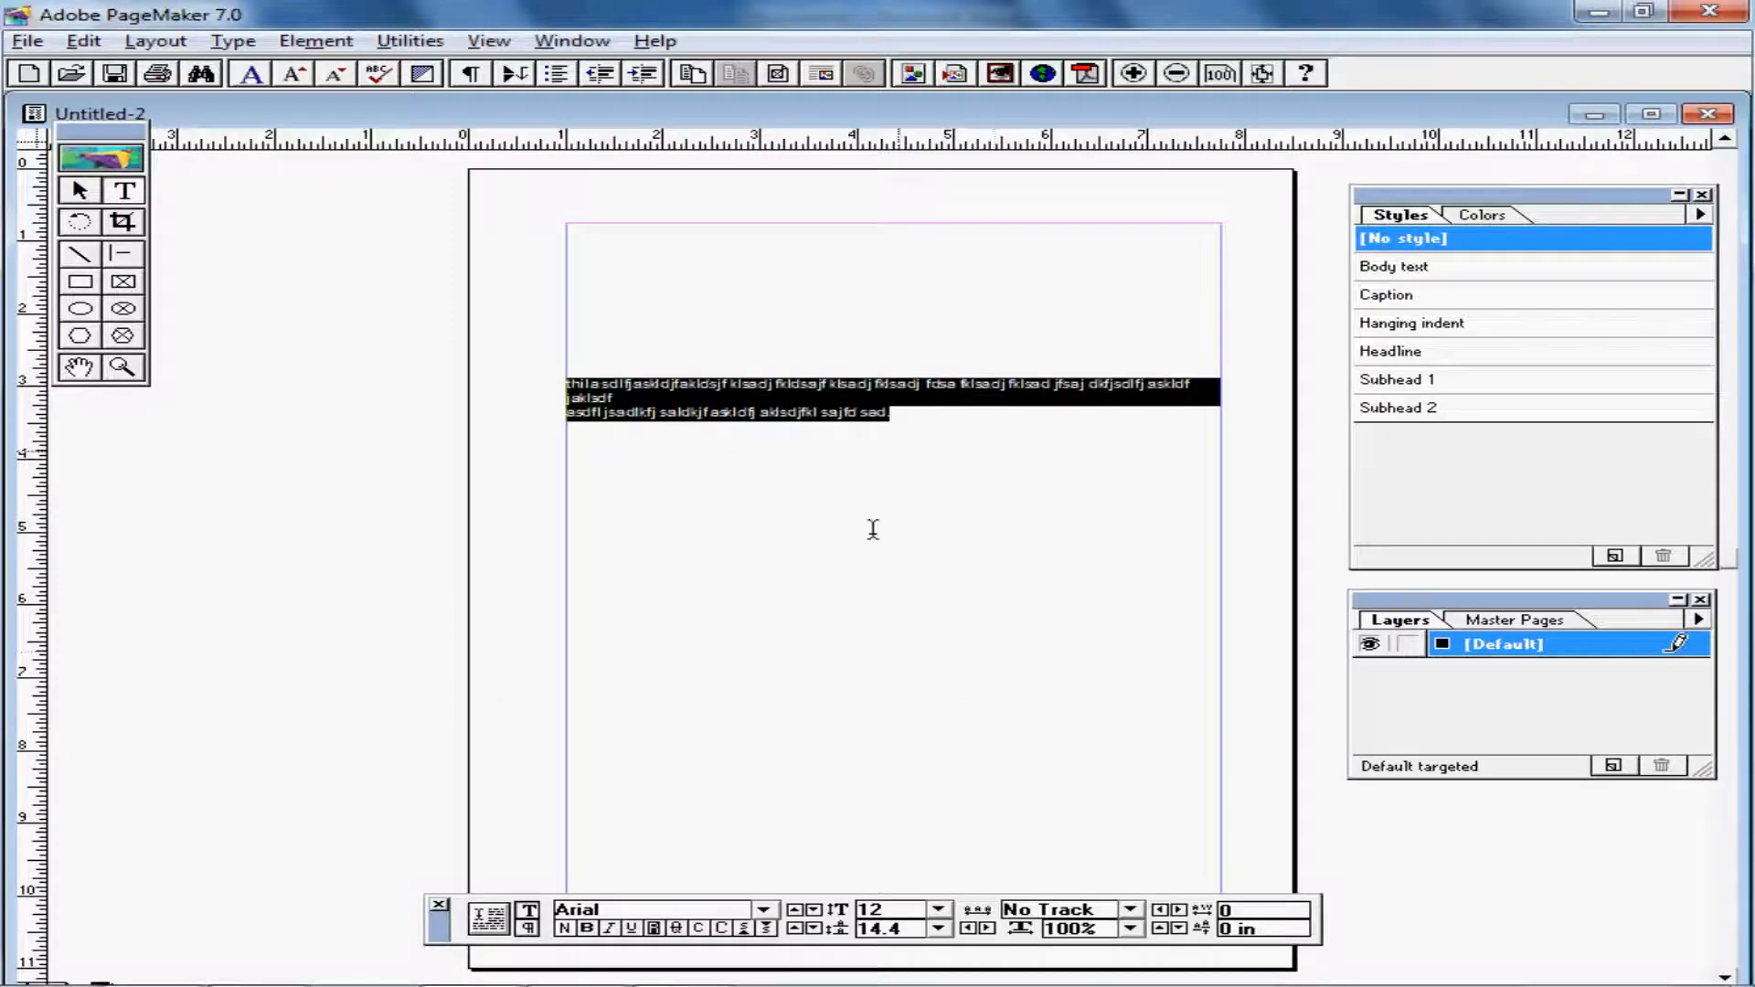
left_click(939, 909)
left_click(897, 871)
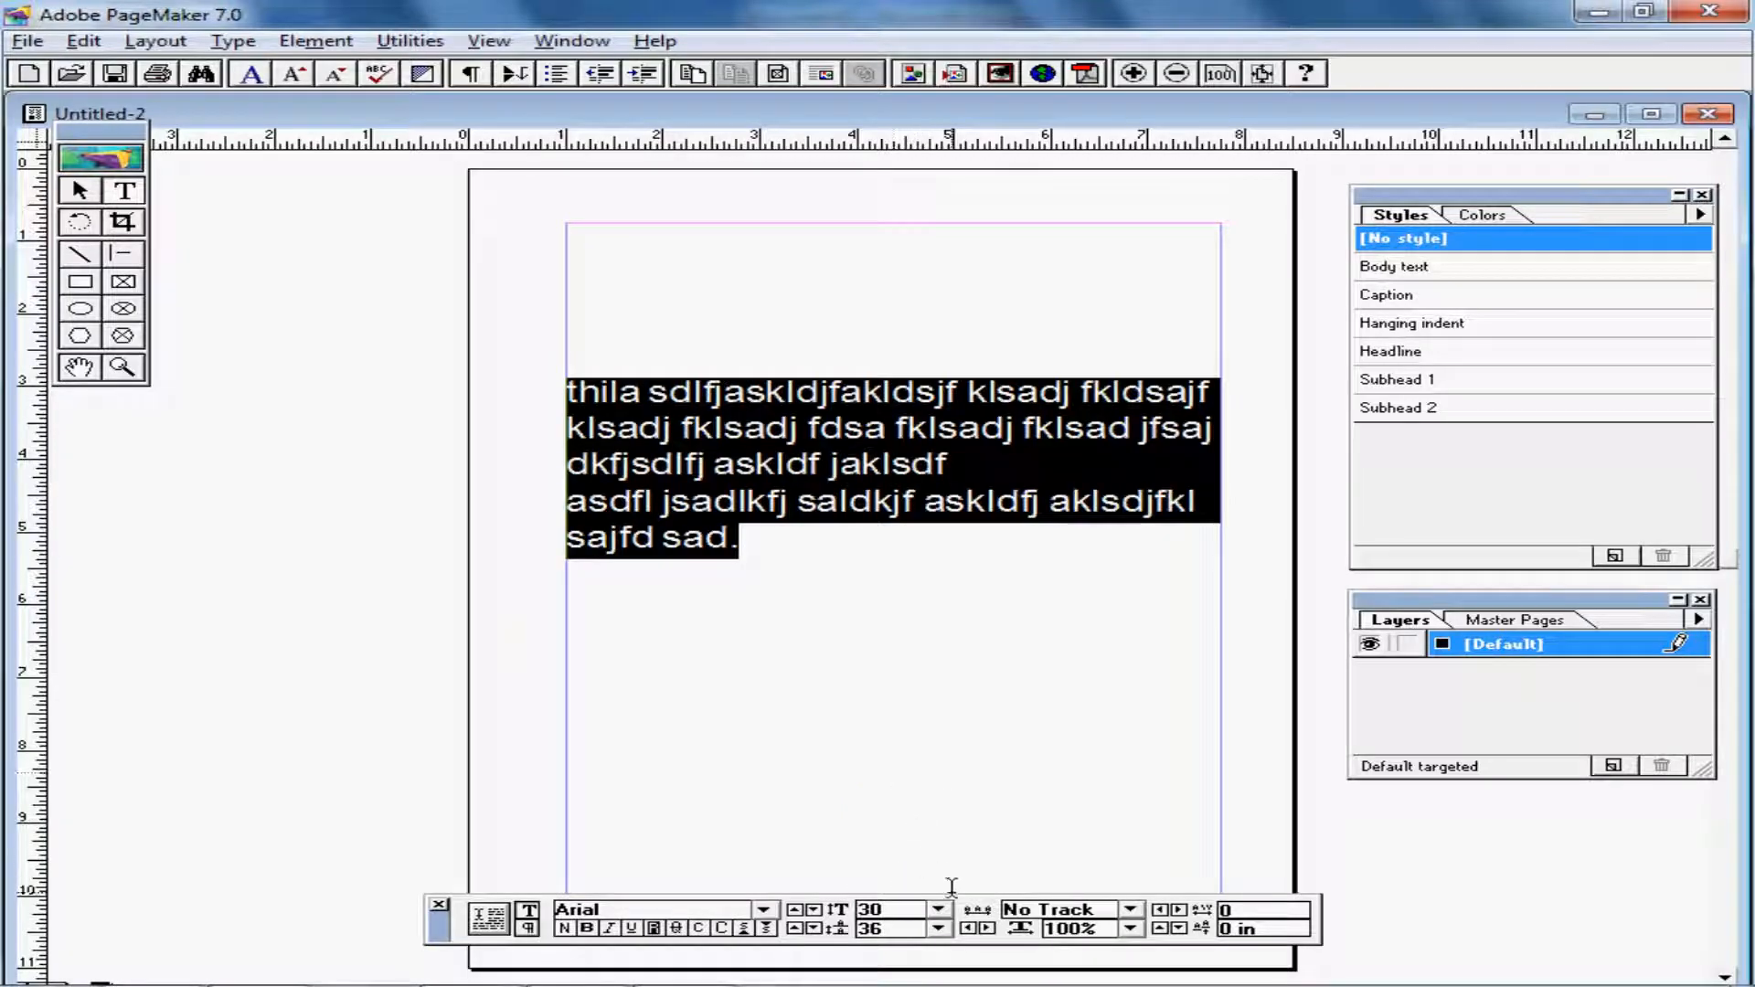
Check the Expert Tracking option in the Word diagram, try Loose tracking on the selected text and set it to Tight
key("alt+Tab")
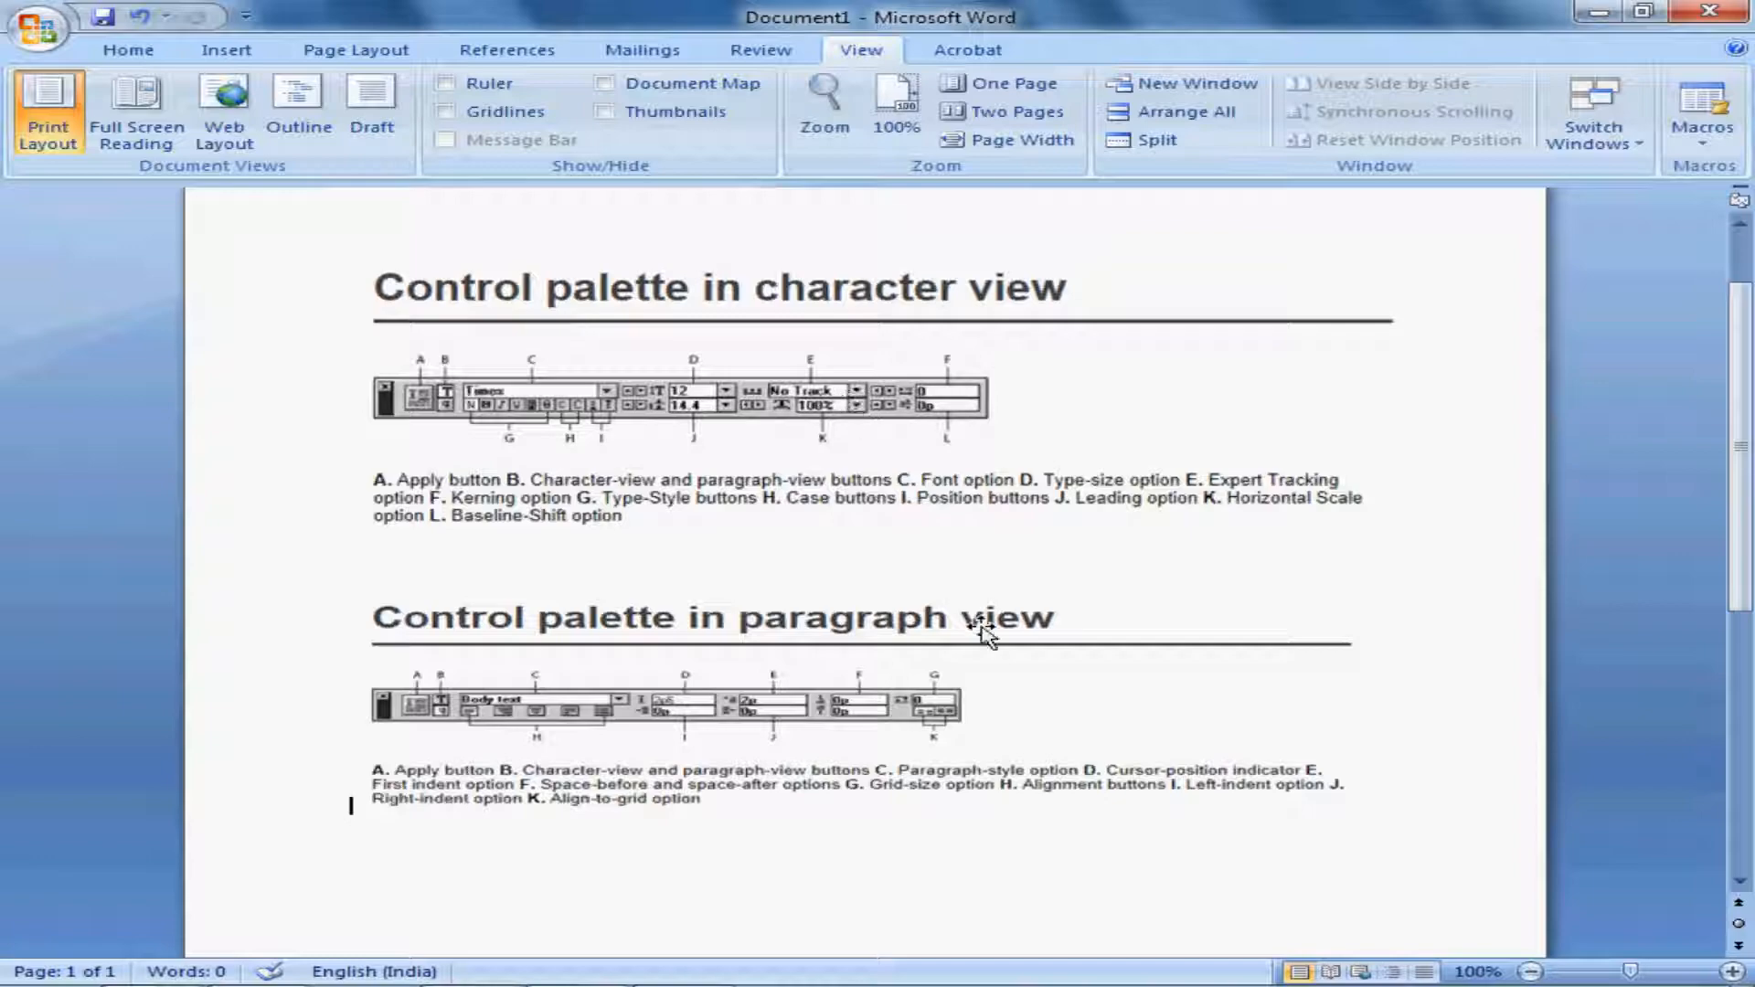
key("alt+Tab")
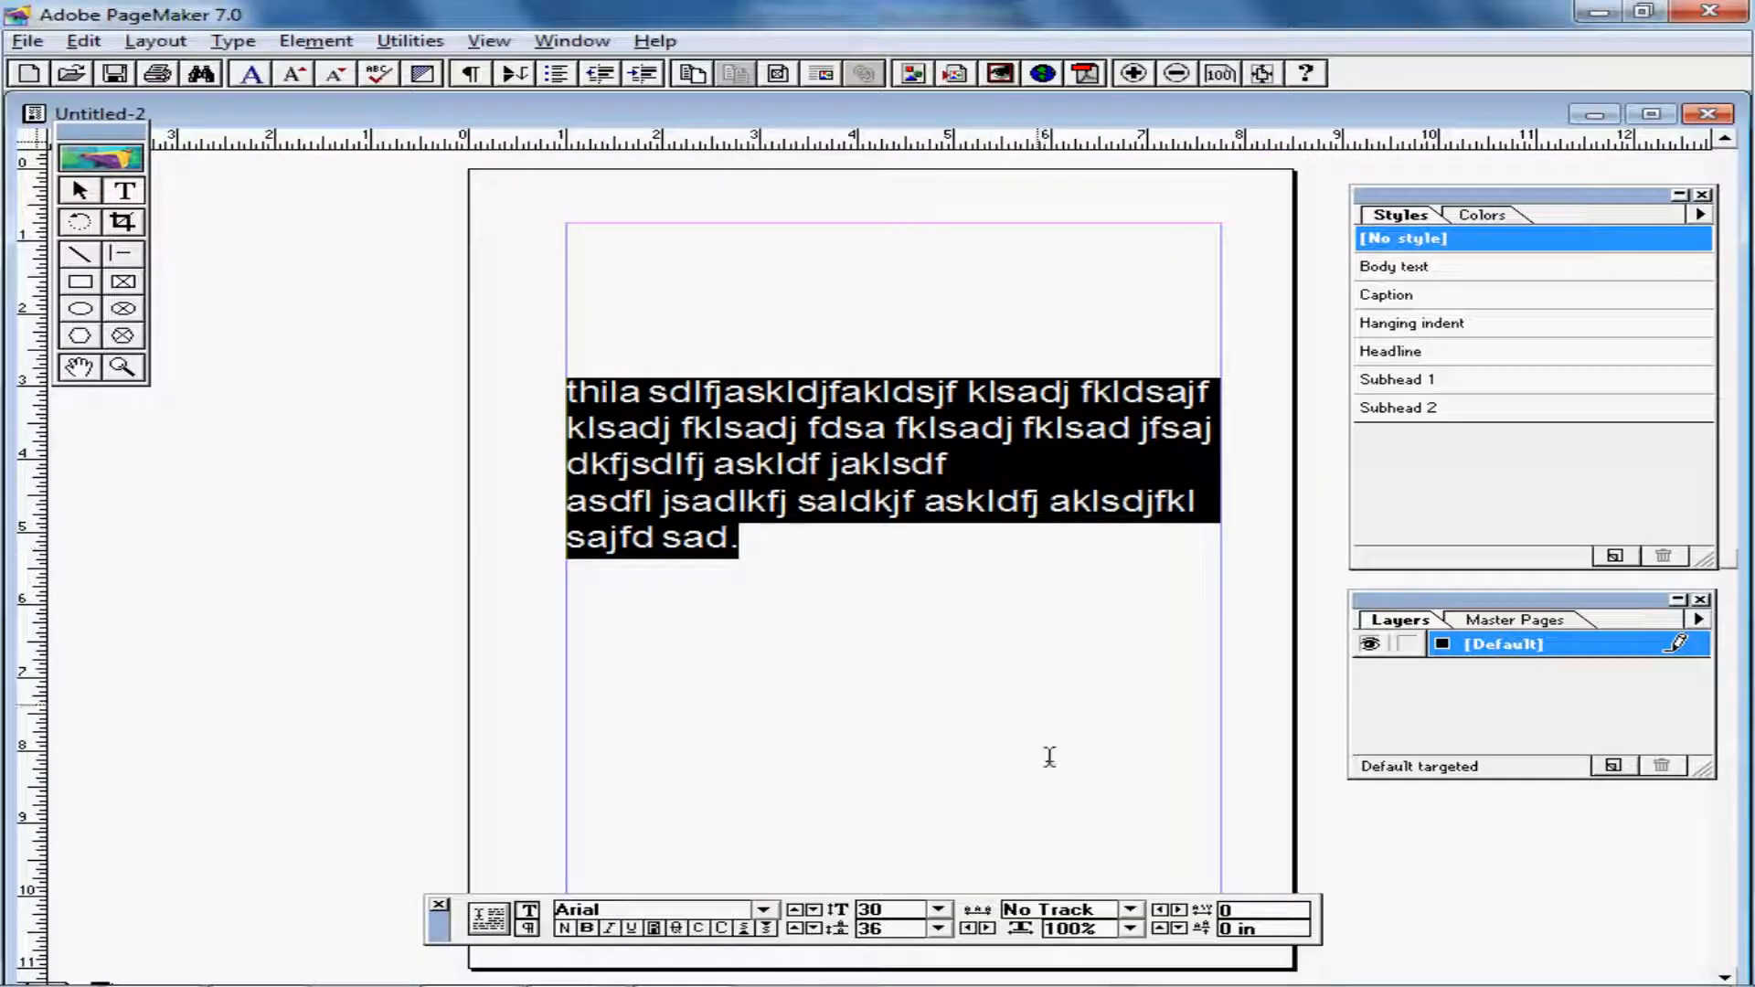
left_click(1131, 911)
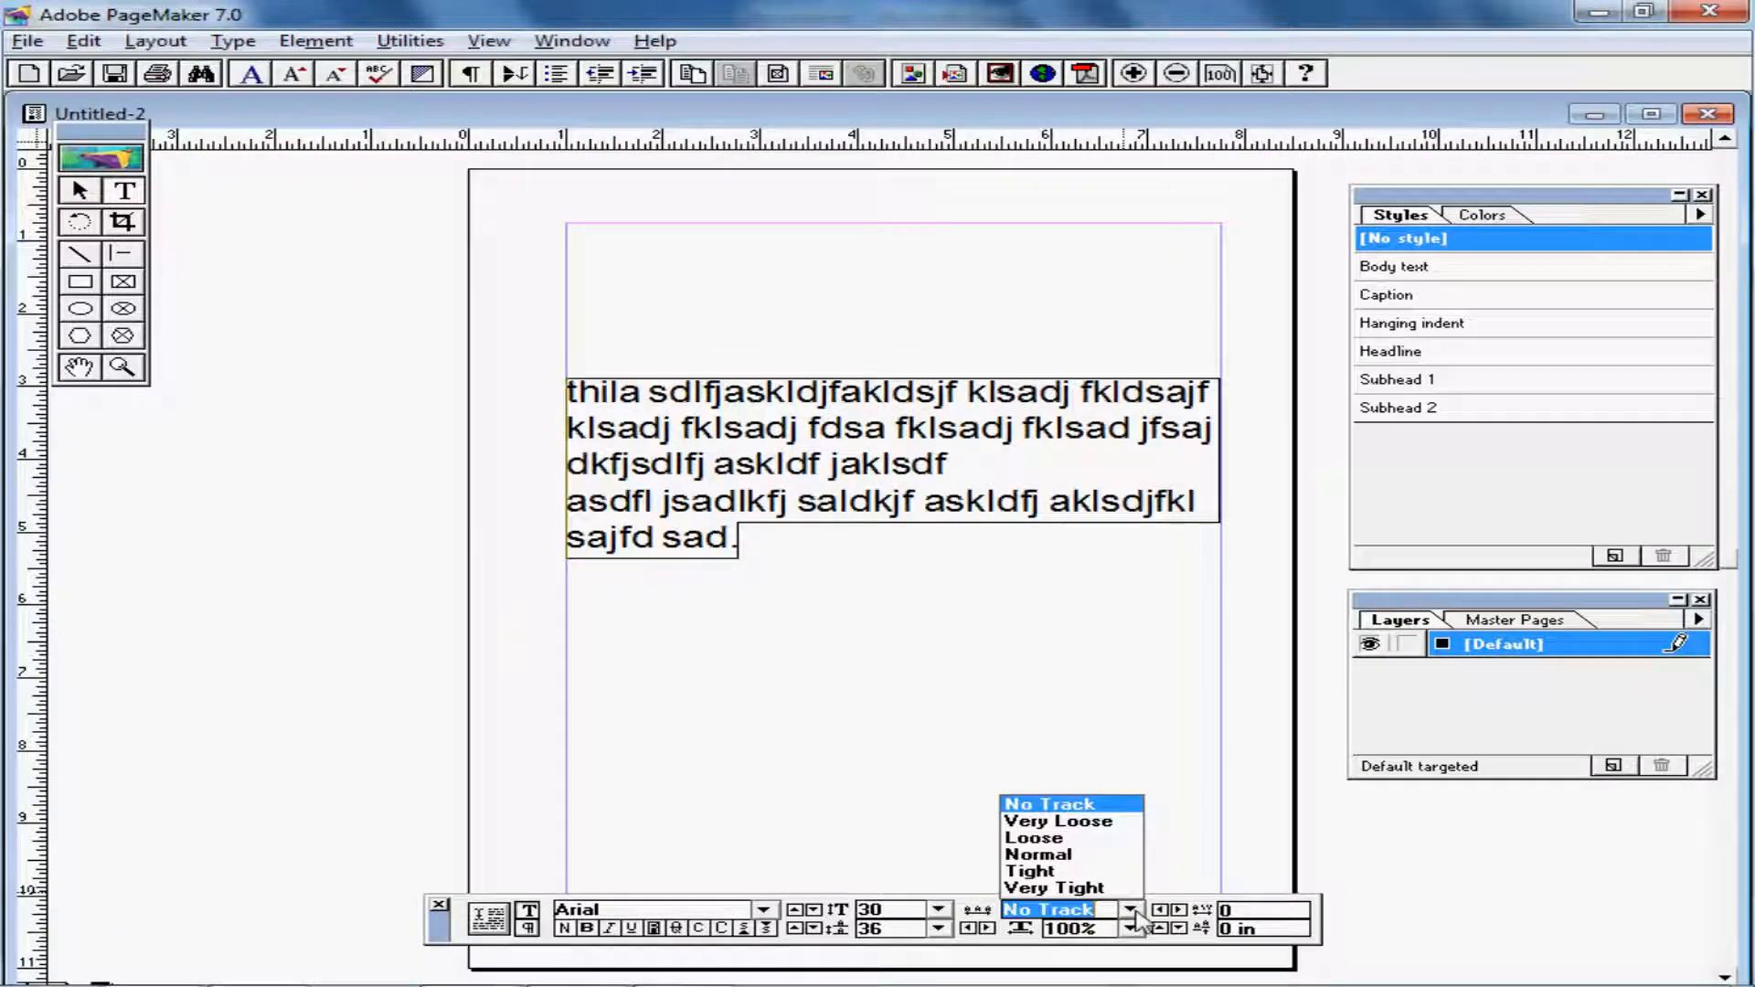
left_click(1067, 839)
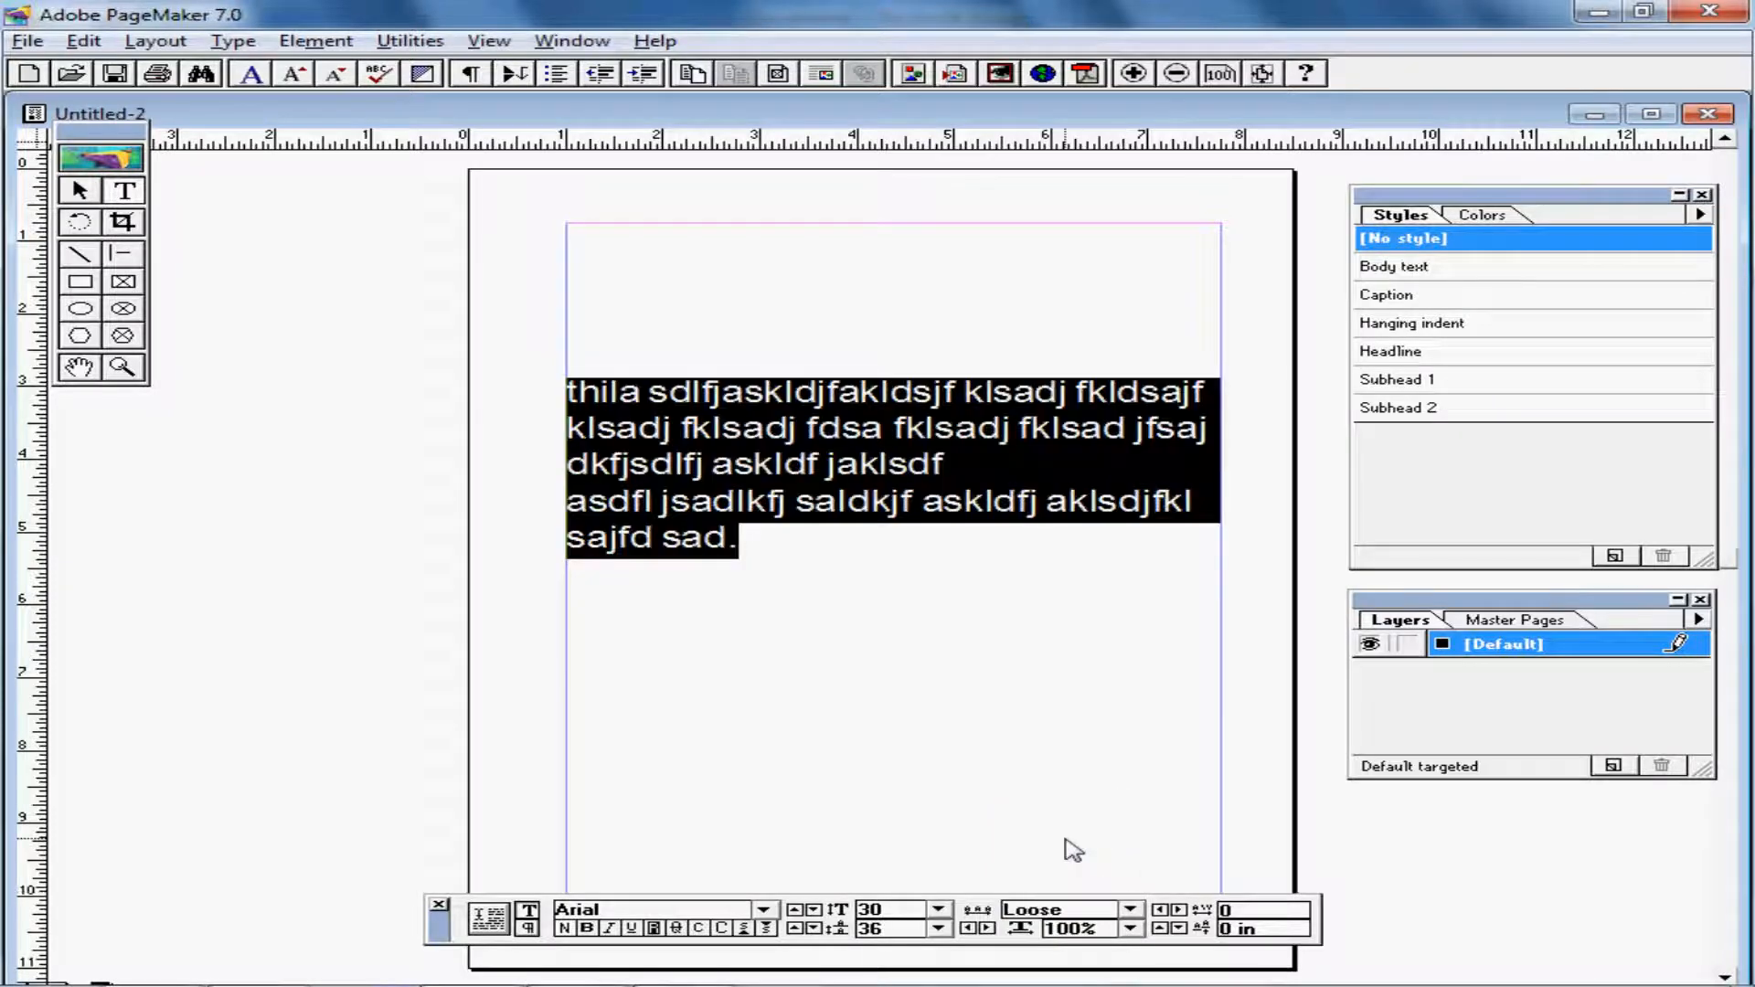
left_click(1131, 911)
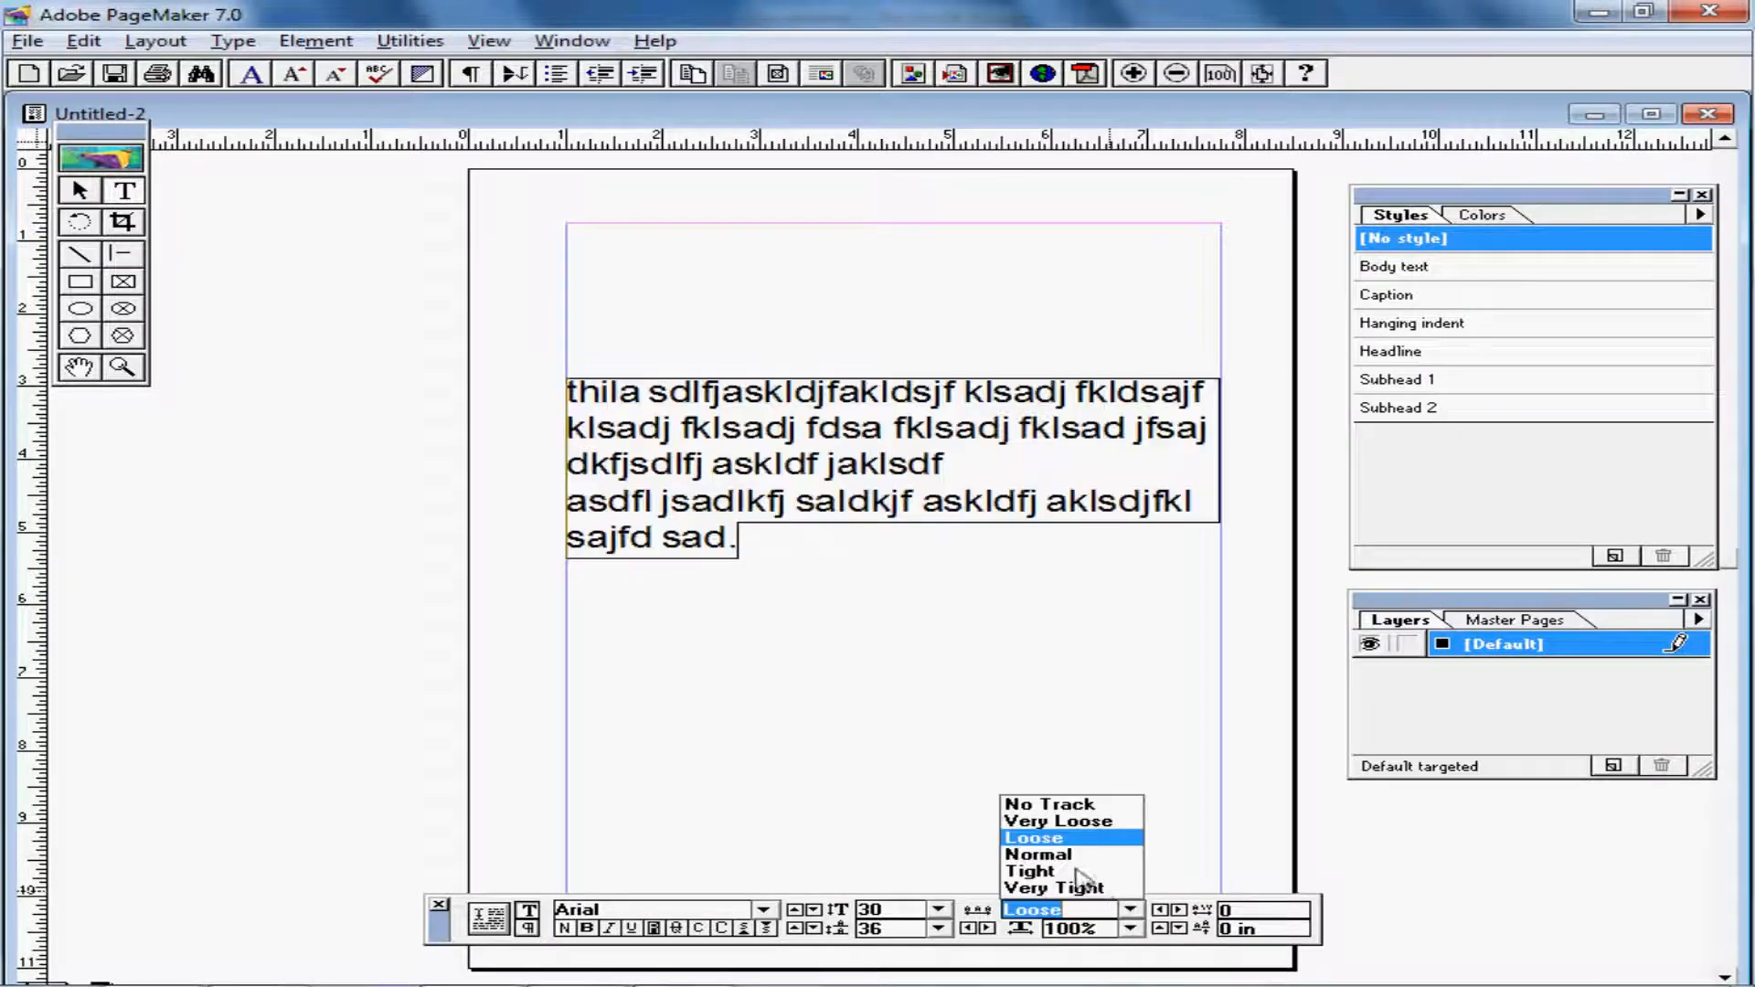
left_click(1077, 871)
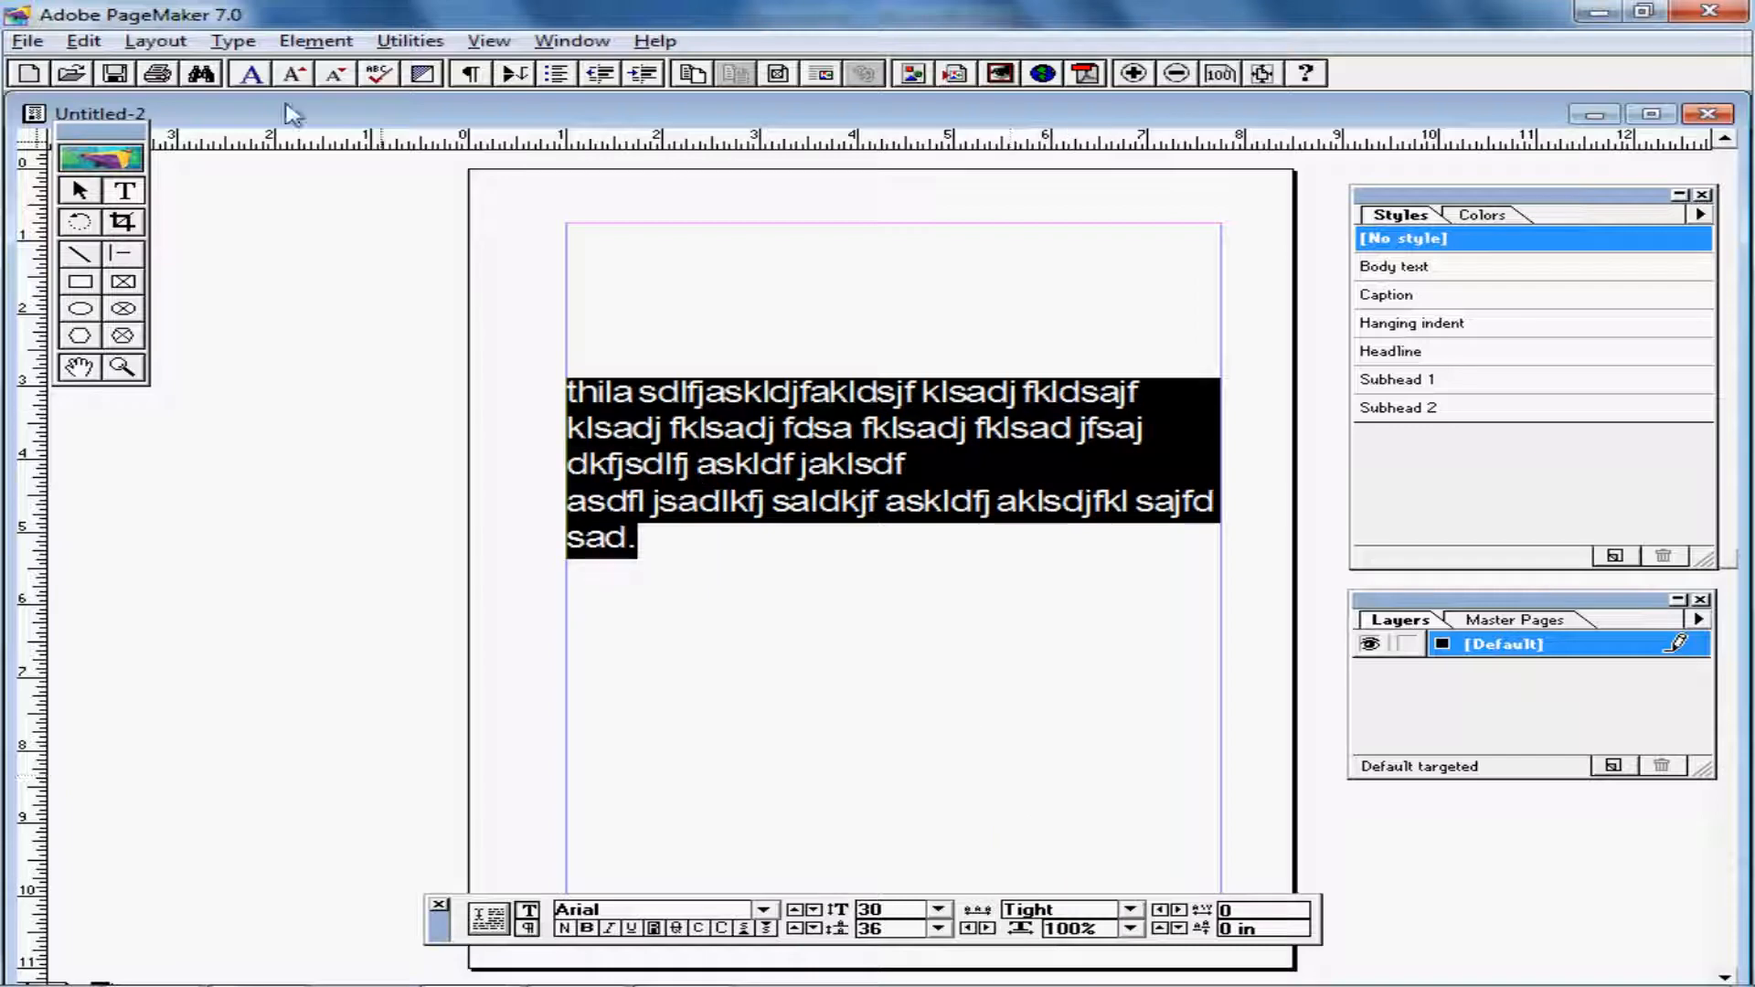
Check the kerning option in the Word diagram and increase the selected text's kerning to 0.05
left_click(233, 41)
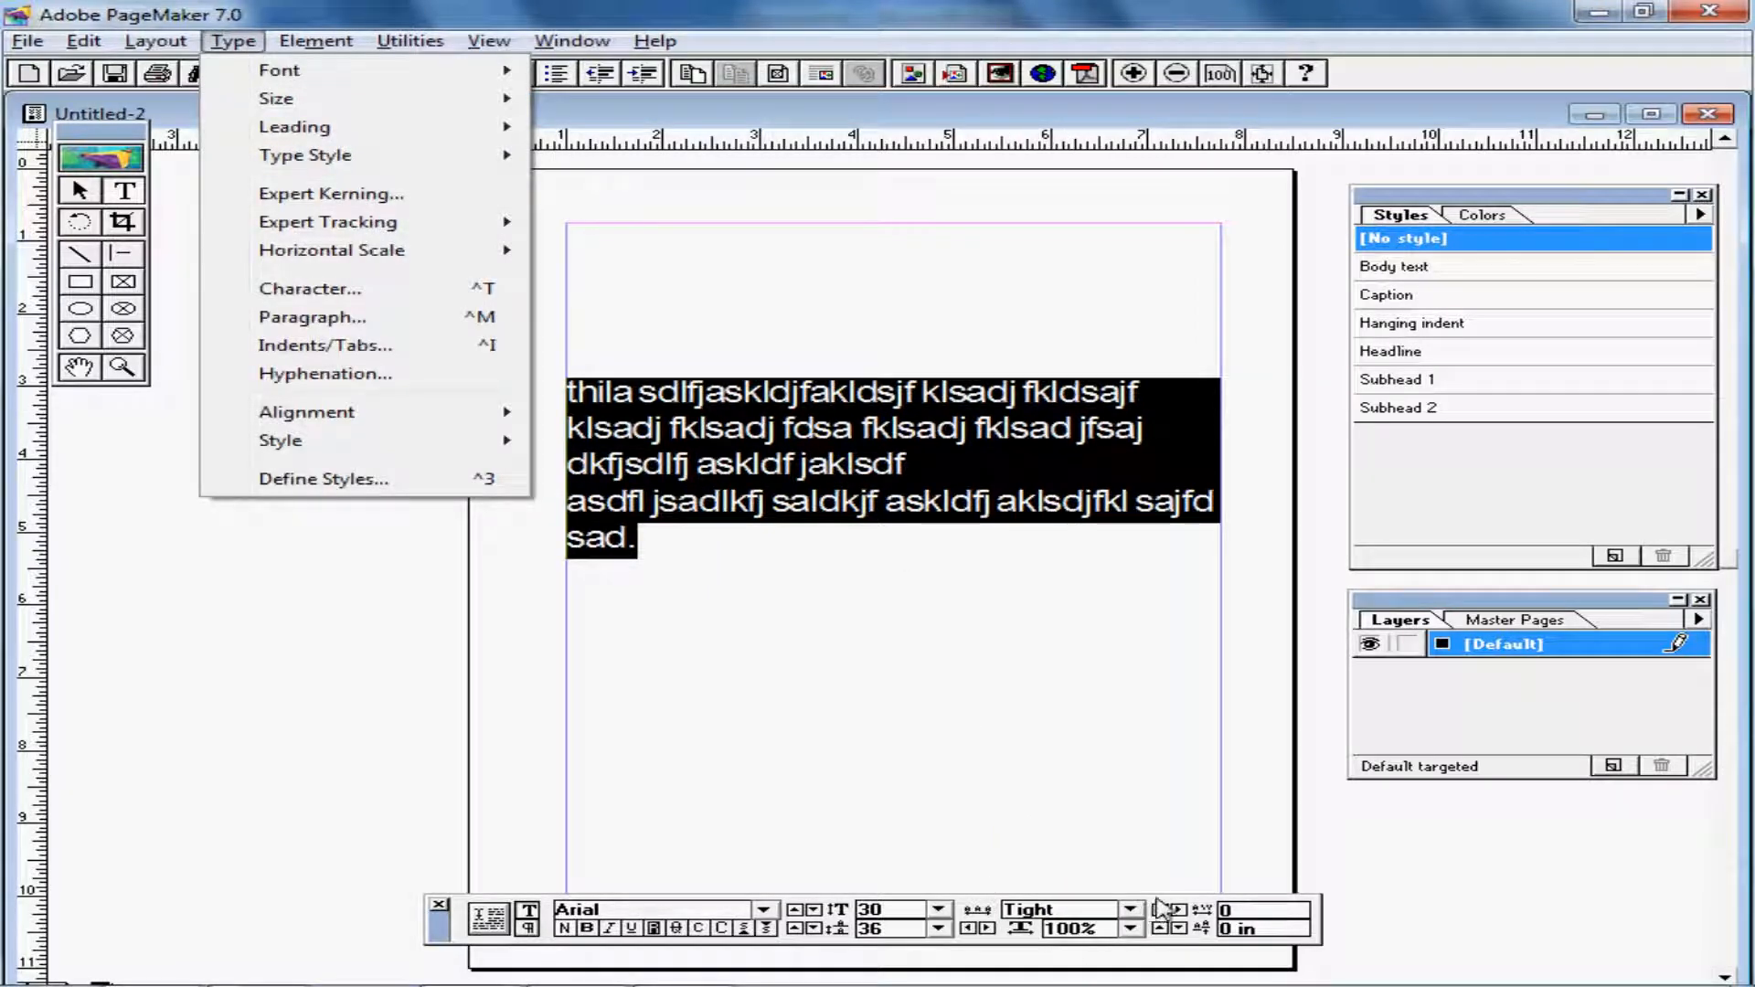
key("alt+Tab")
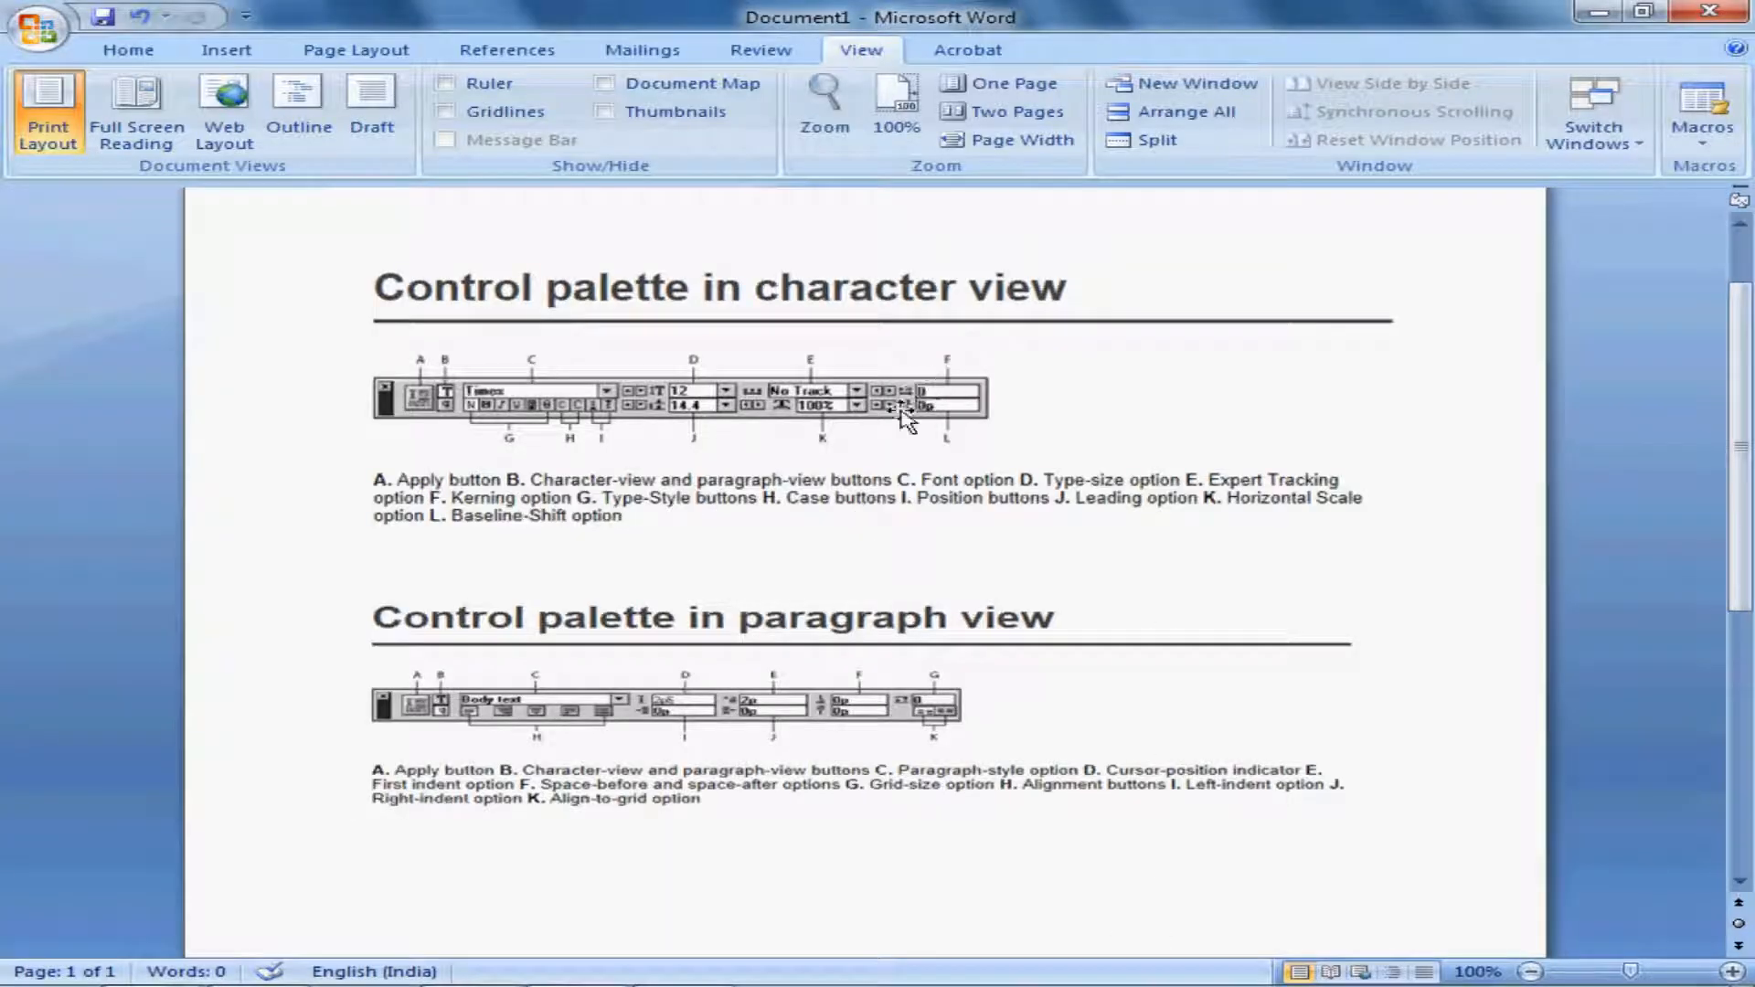
key("alt+Tab")
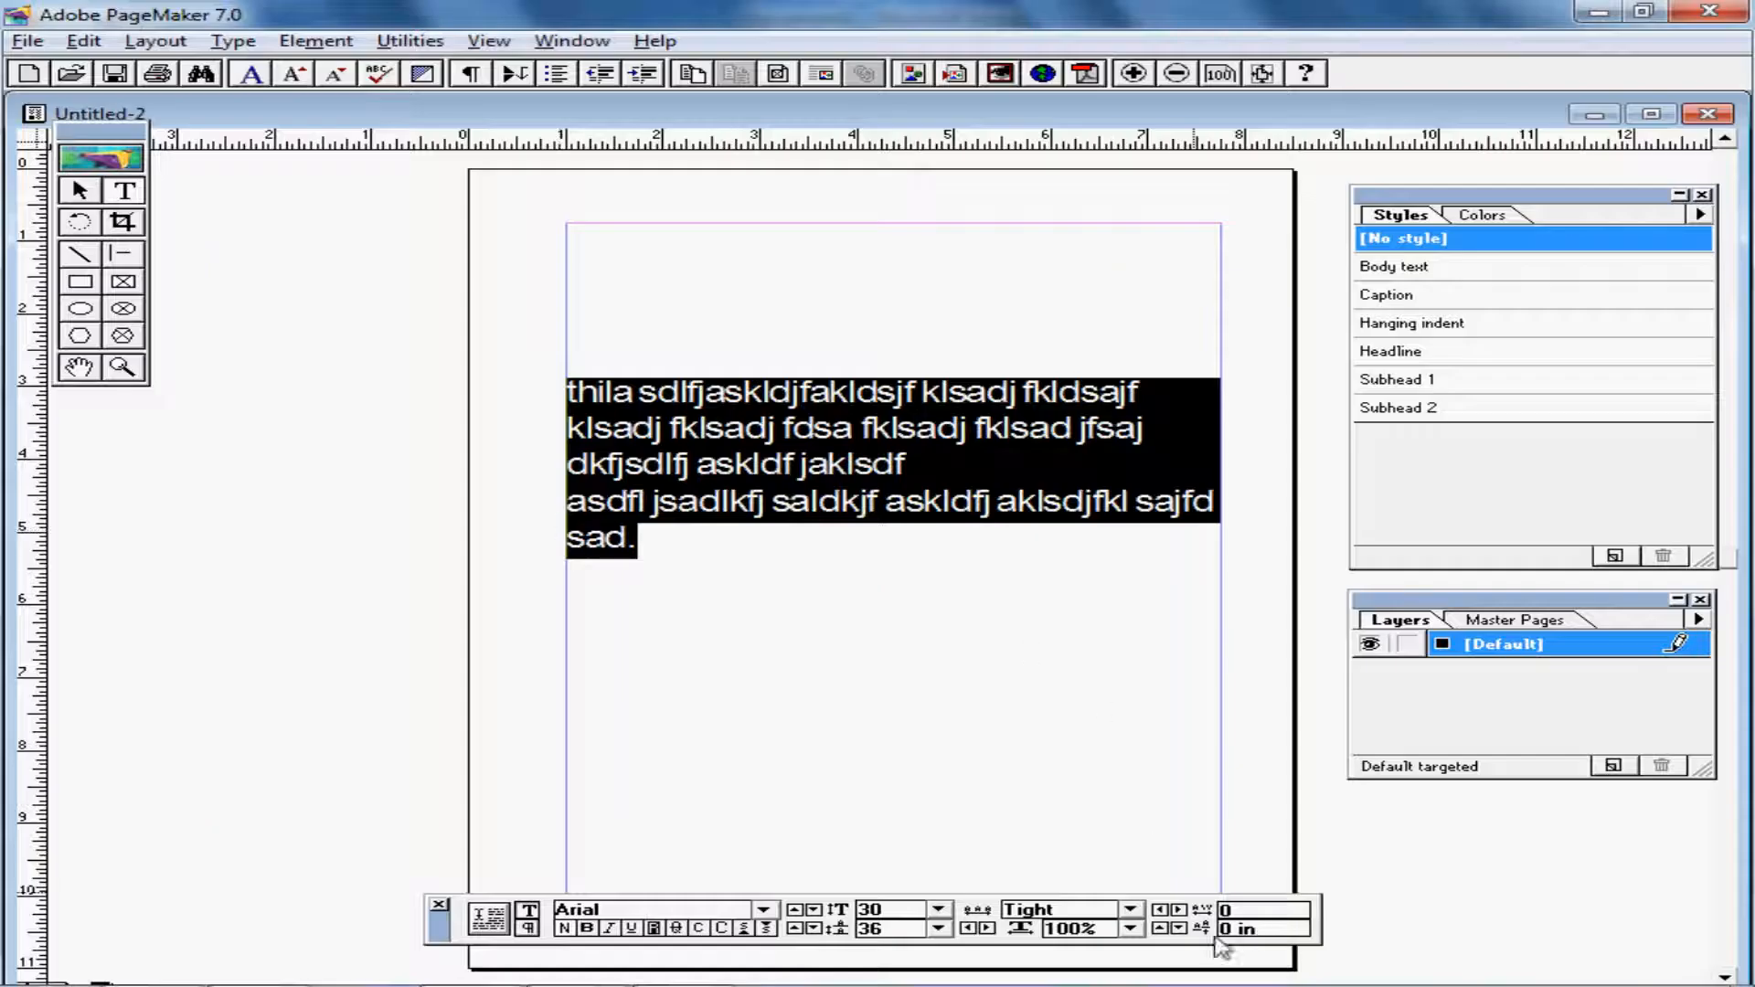
left_click(1180, 911)
left_click(1180, 911)
left_click(1181, 912)
left_click(1180, 911)
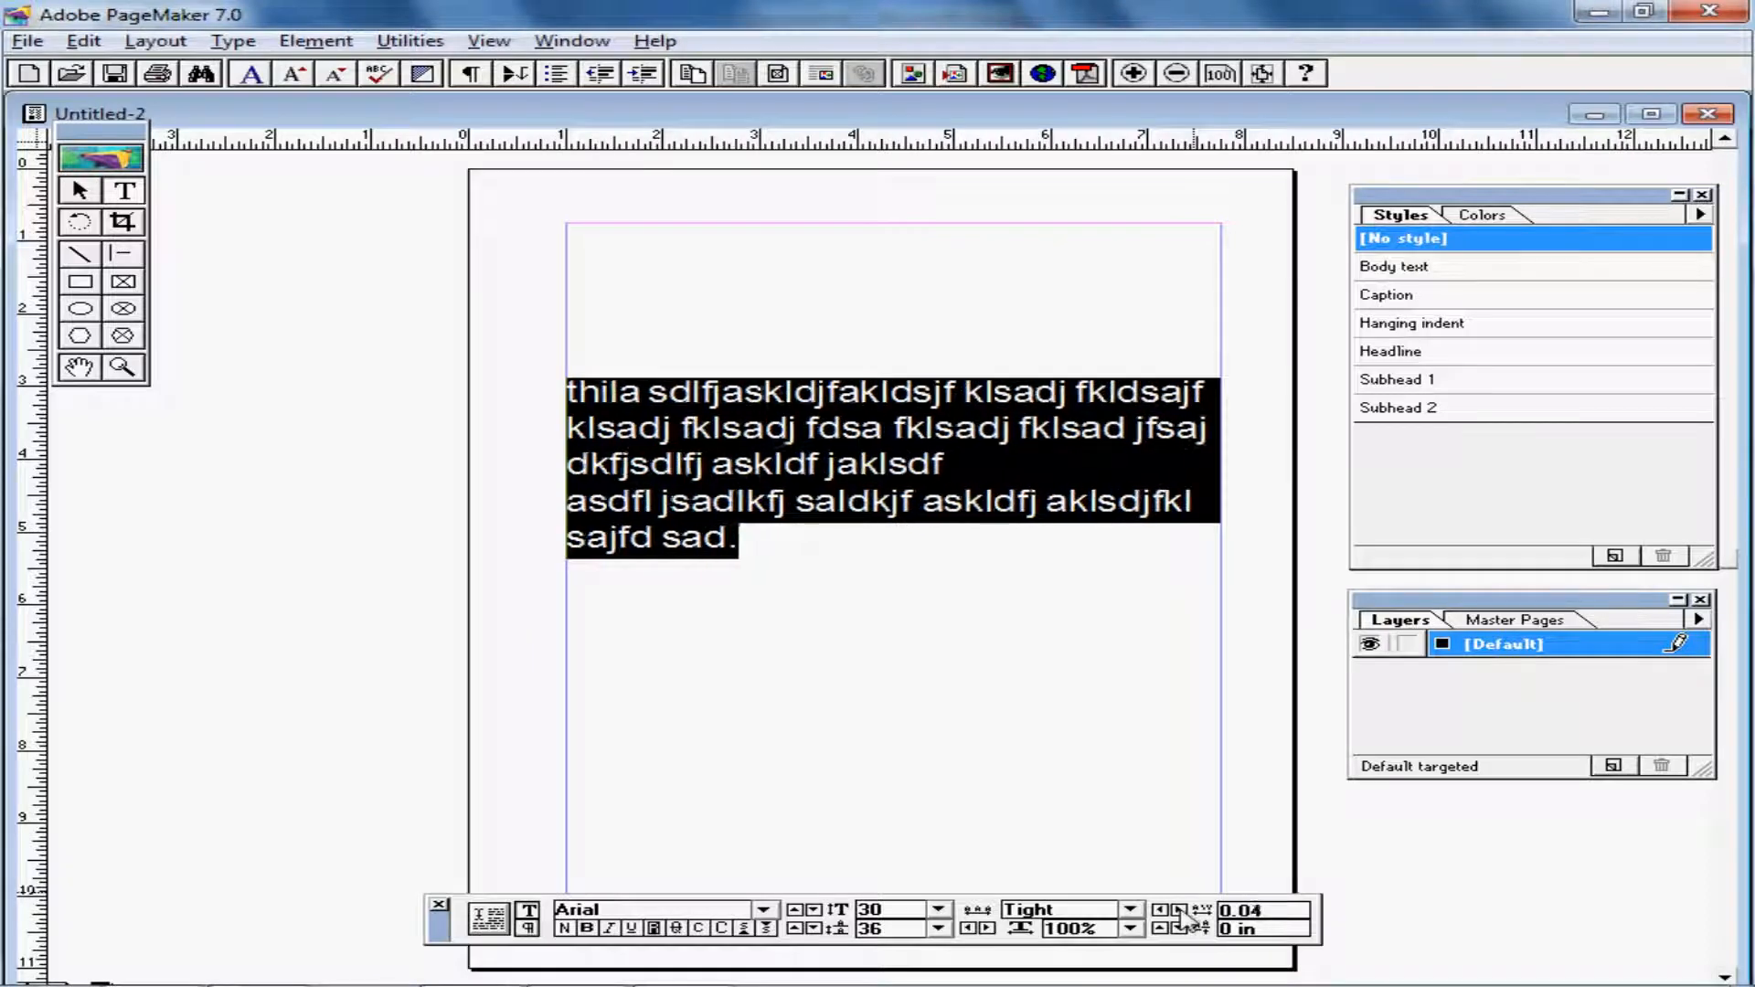
left_click(1180, 911)
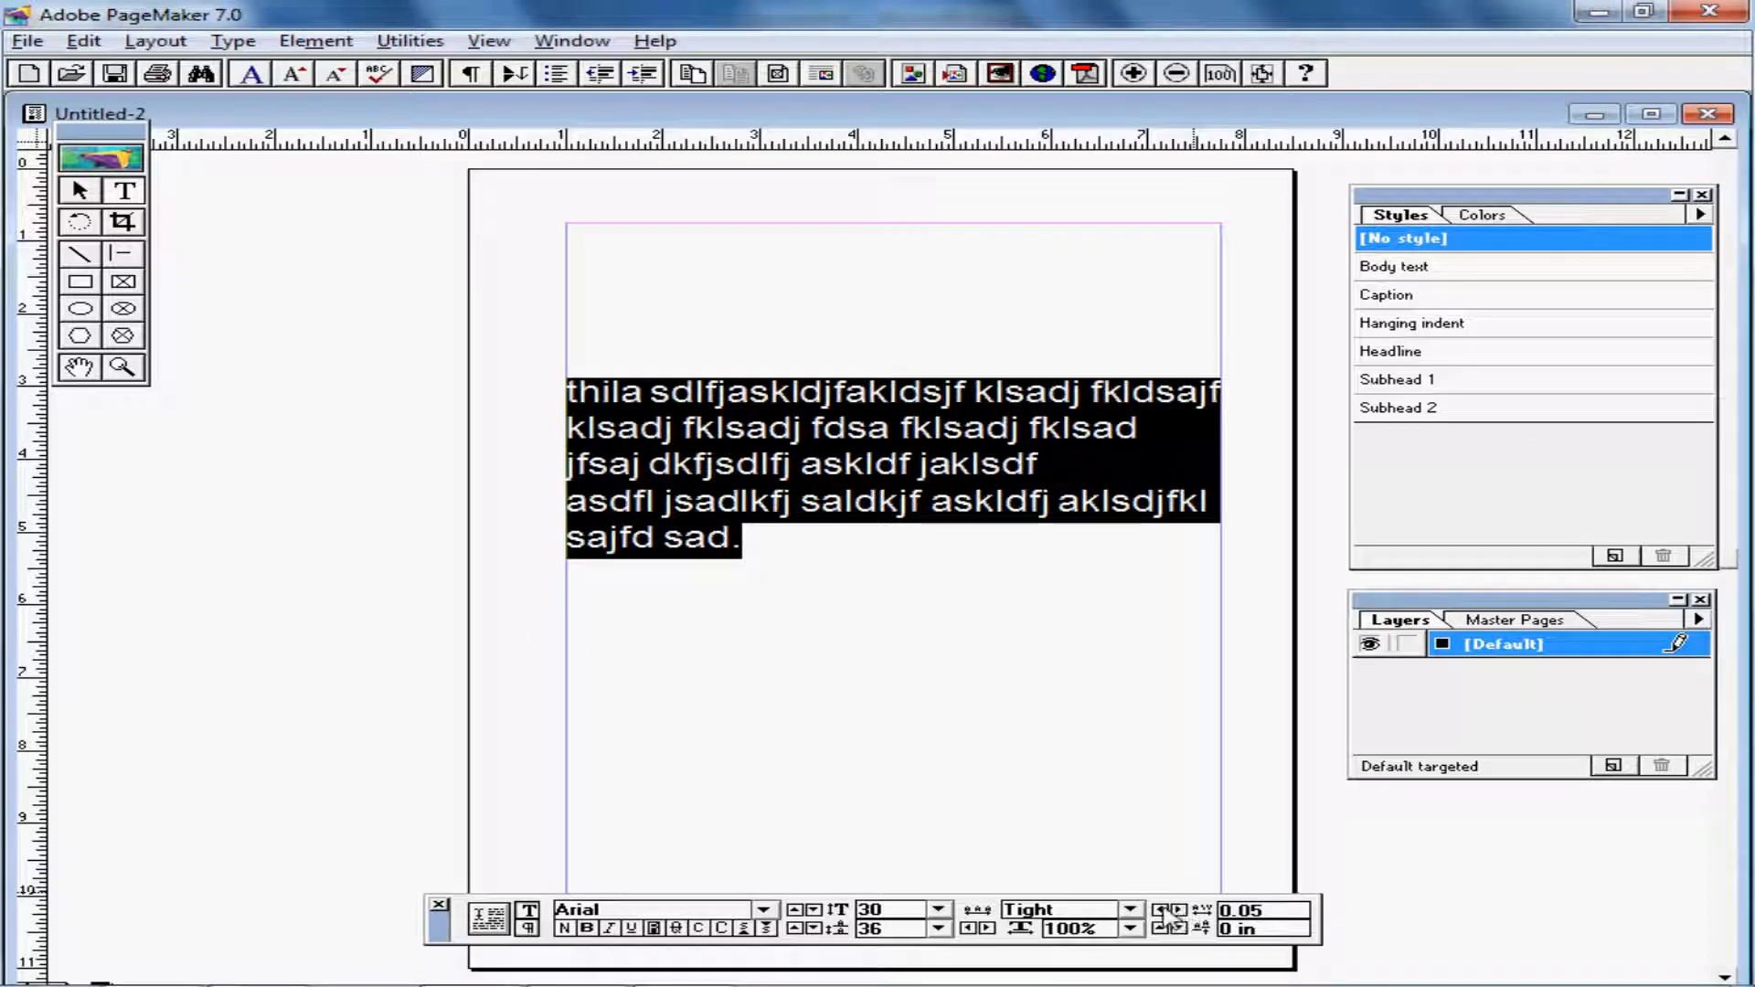
Check the type-style buttons in the Word diagram, then turn bold and italic on and off in turn for the selected text
key("alt+Tab")
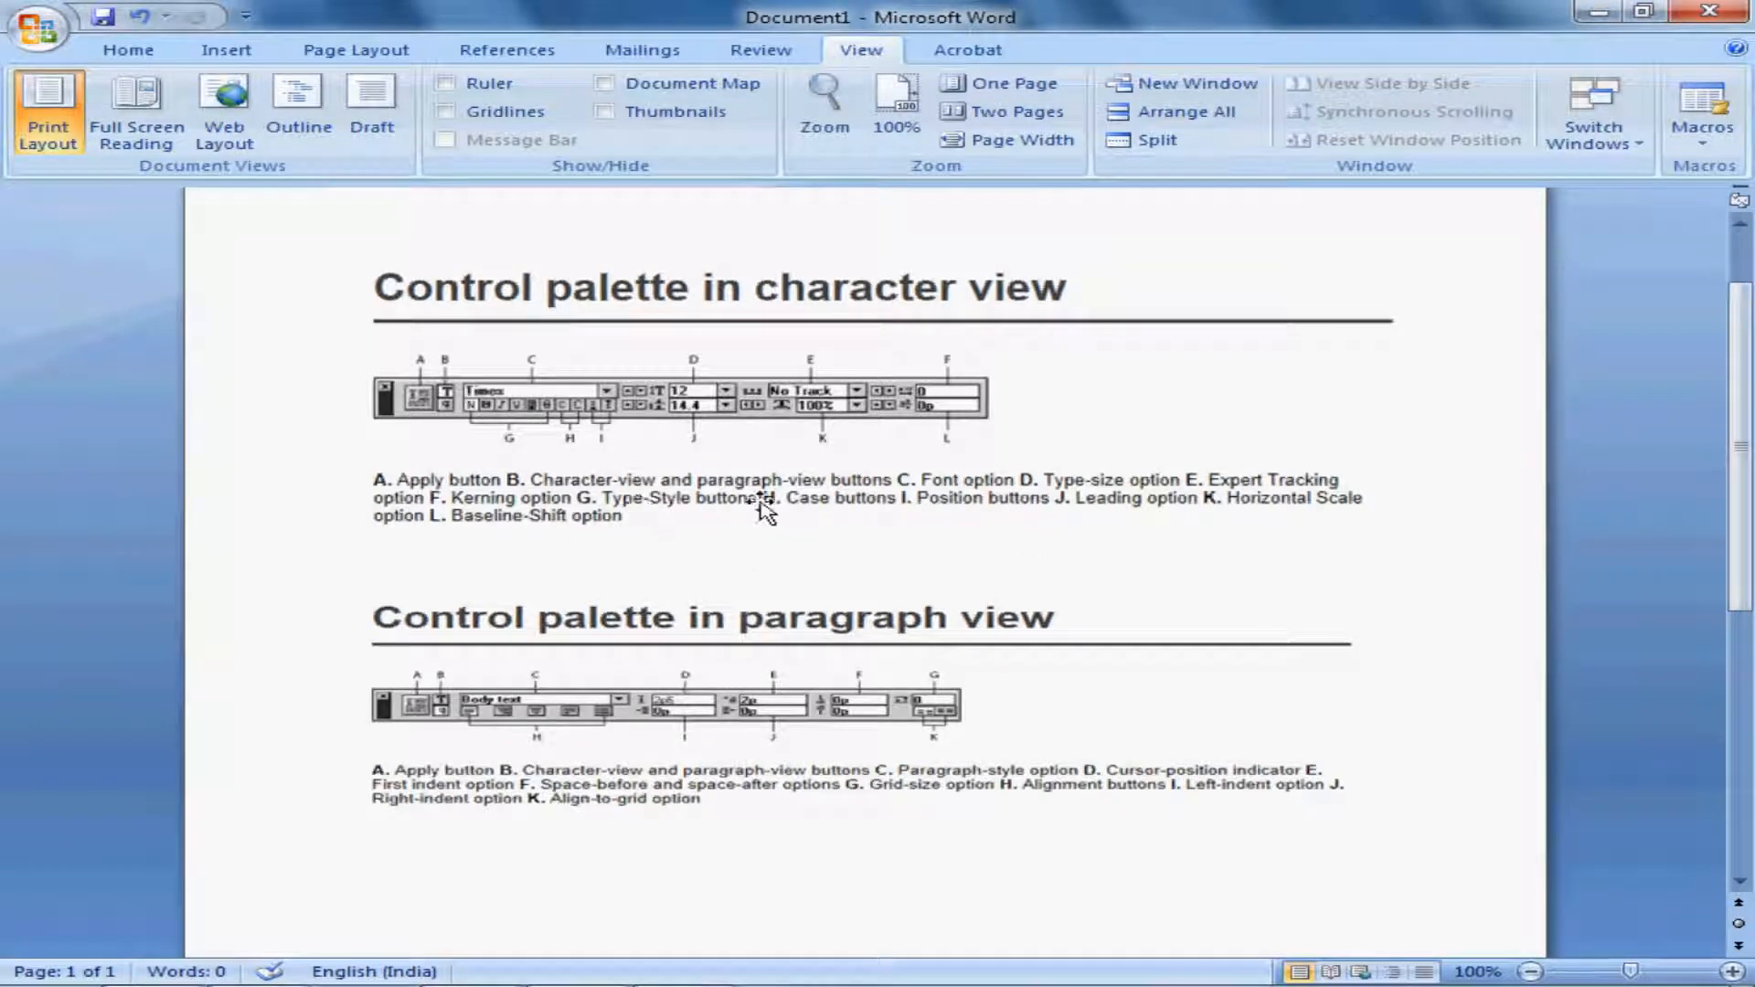
key("alt+Tab")
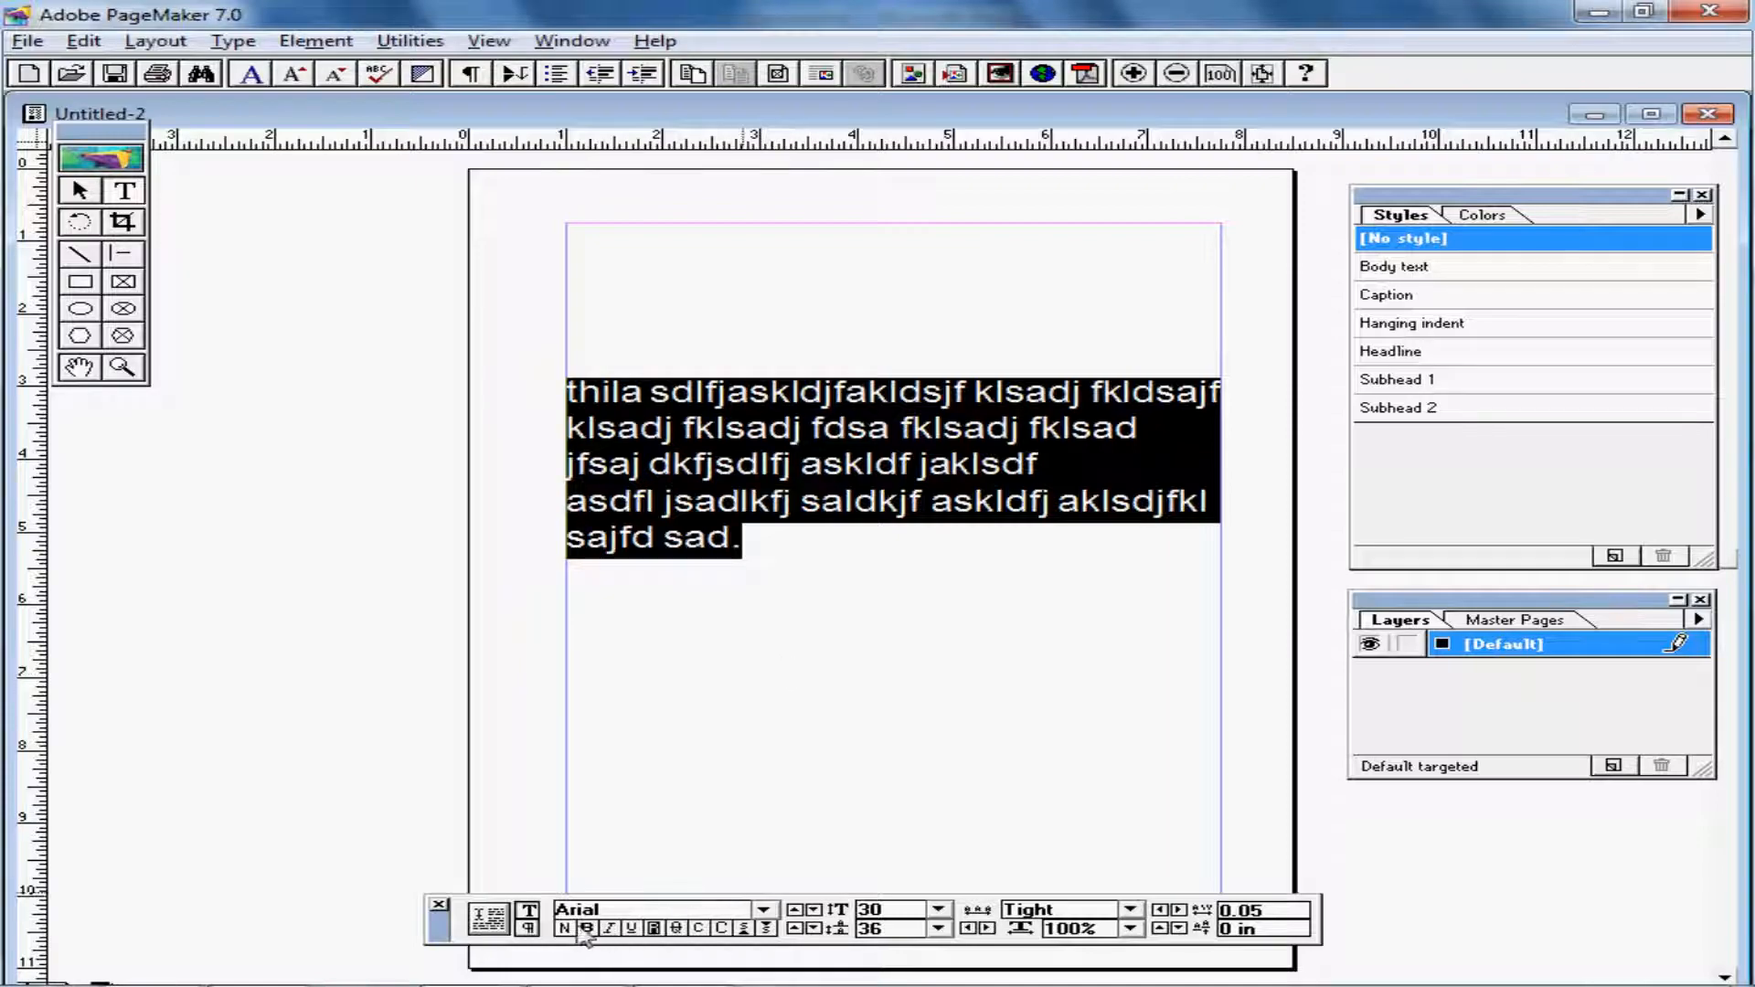
key("alt+Tab")
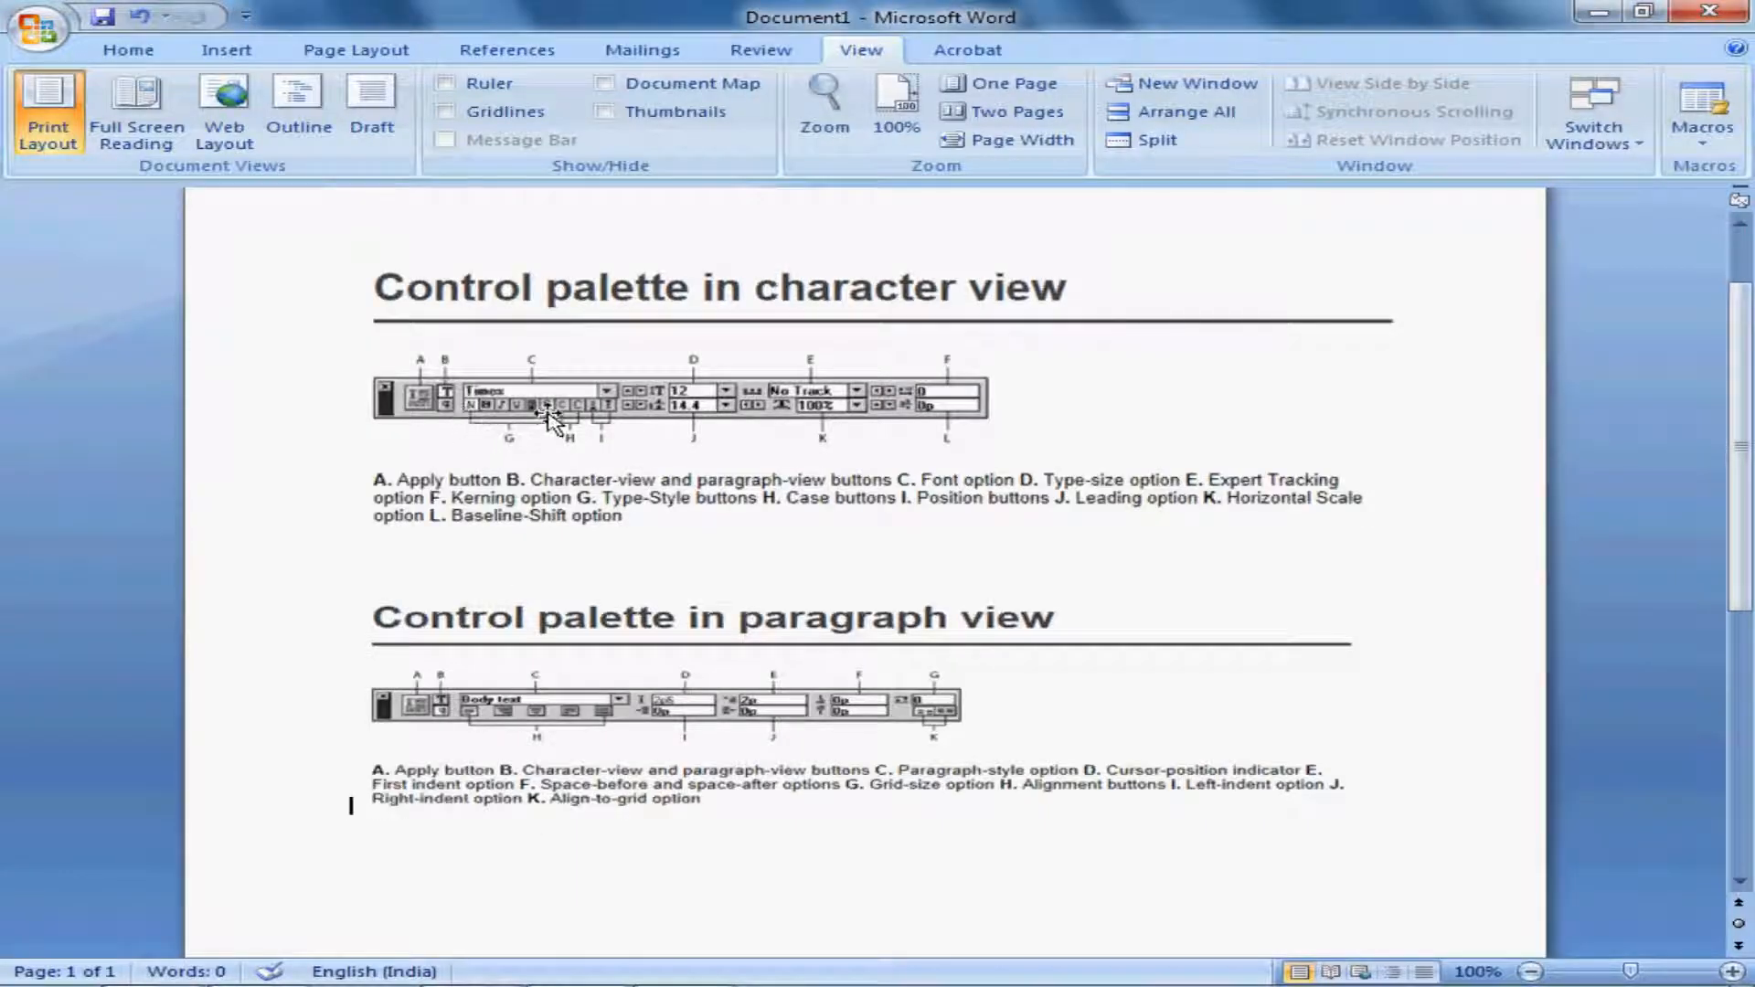
key("alt+Tab")
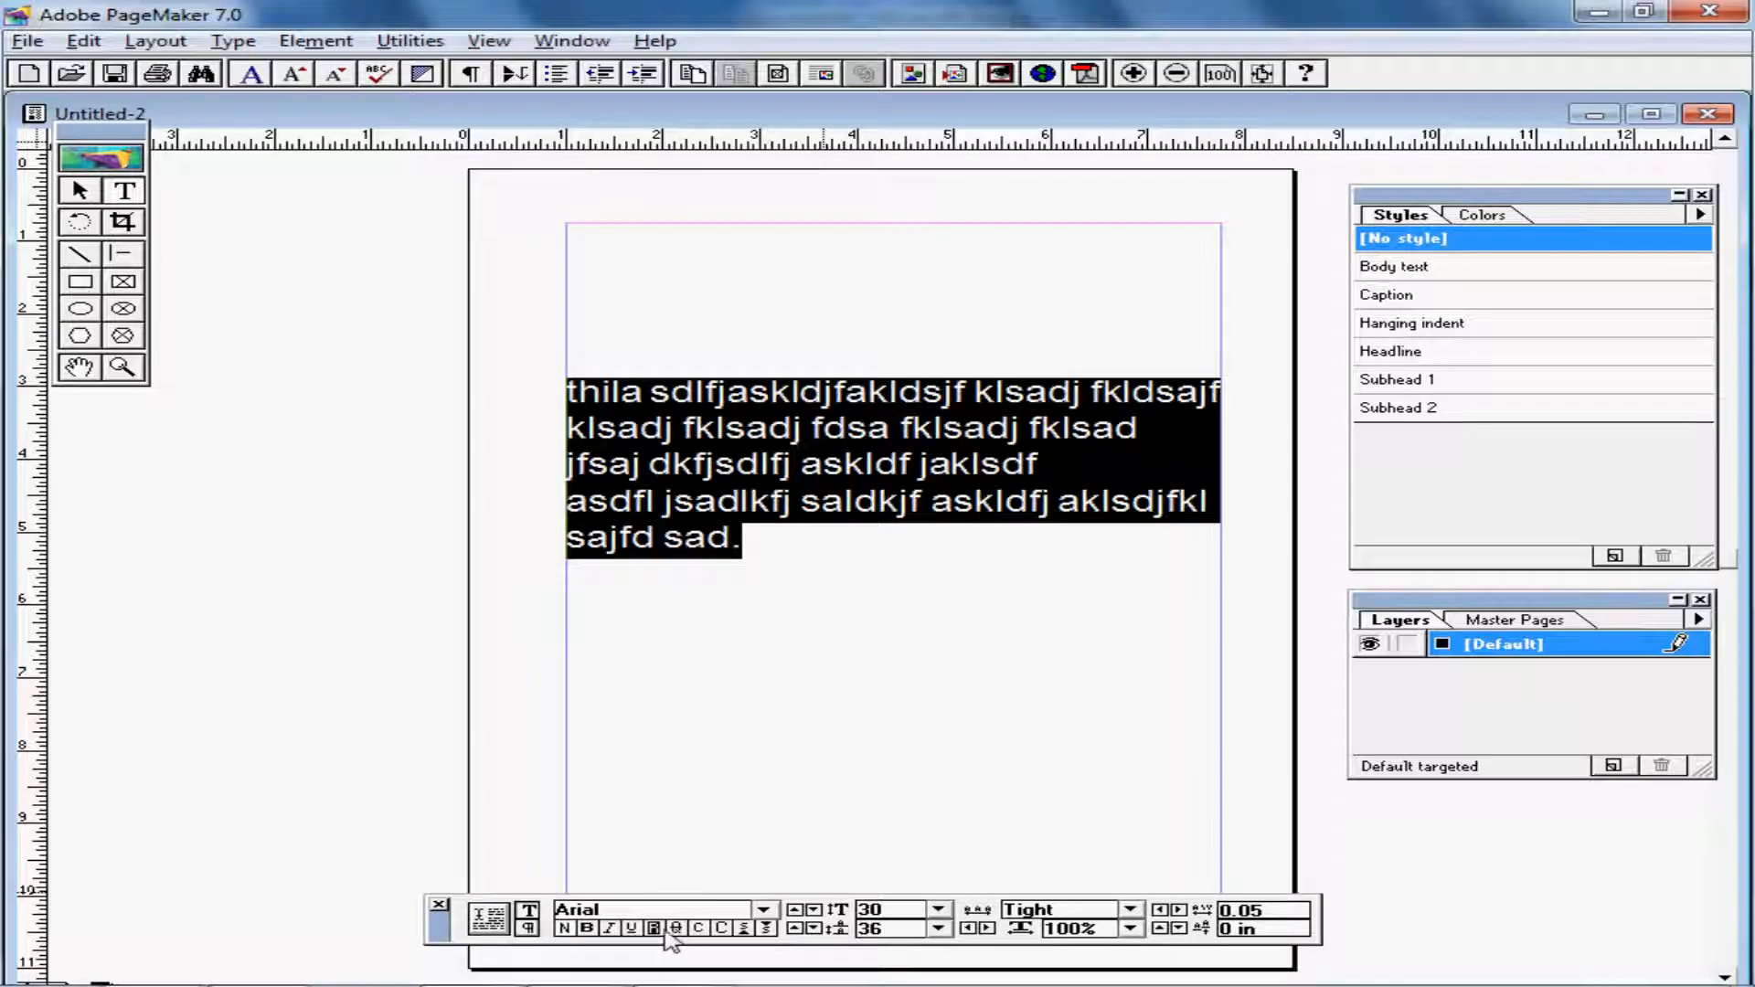
left_click(586, 929)
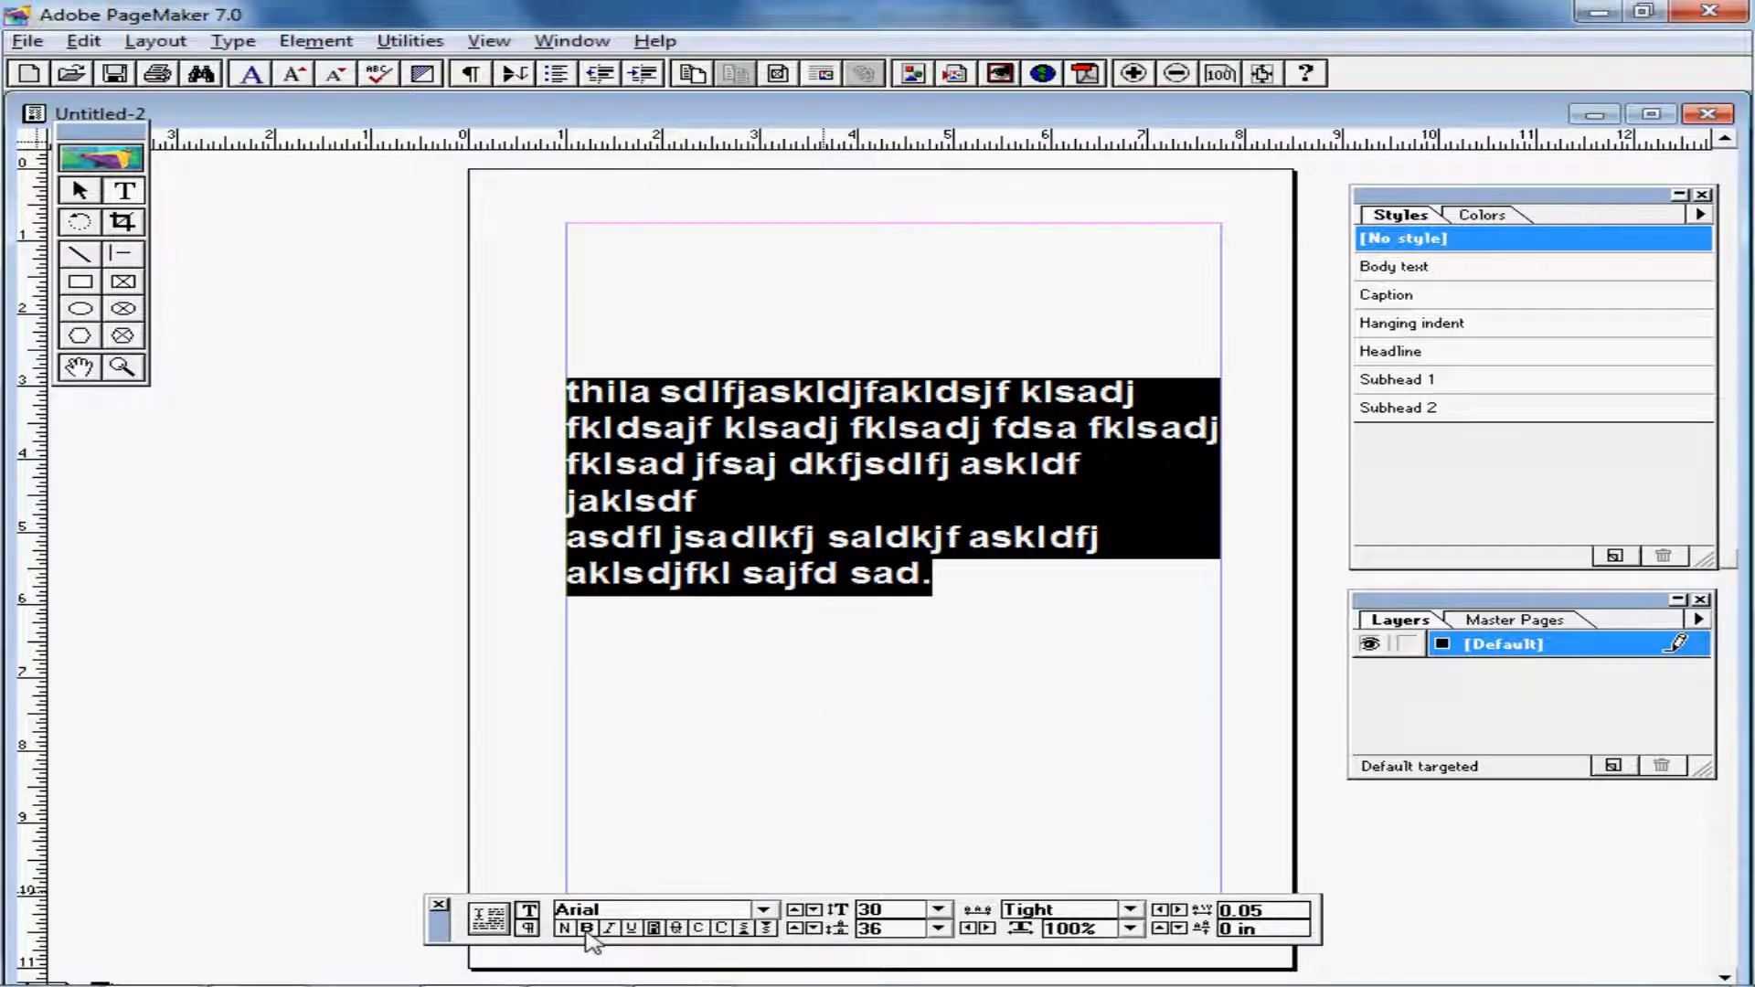
left_click(588, 930)
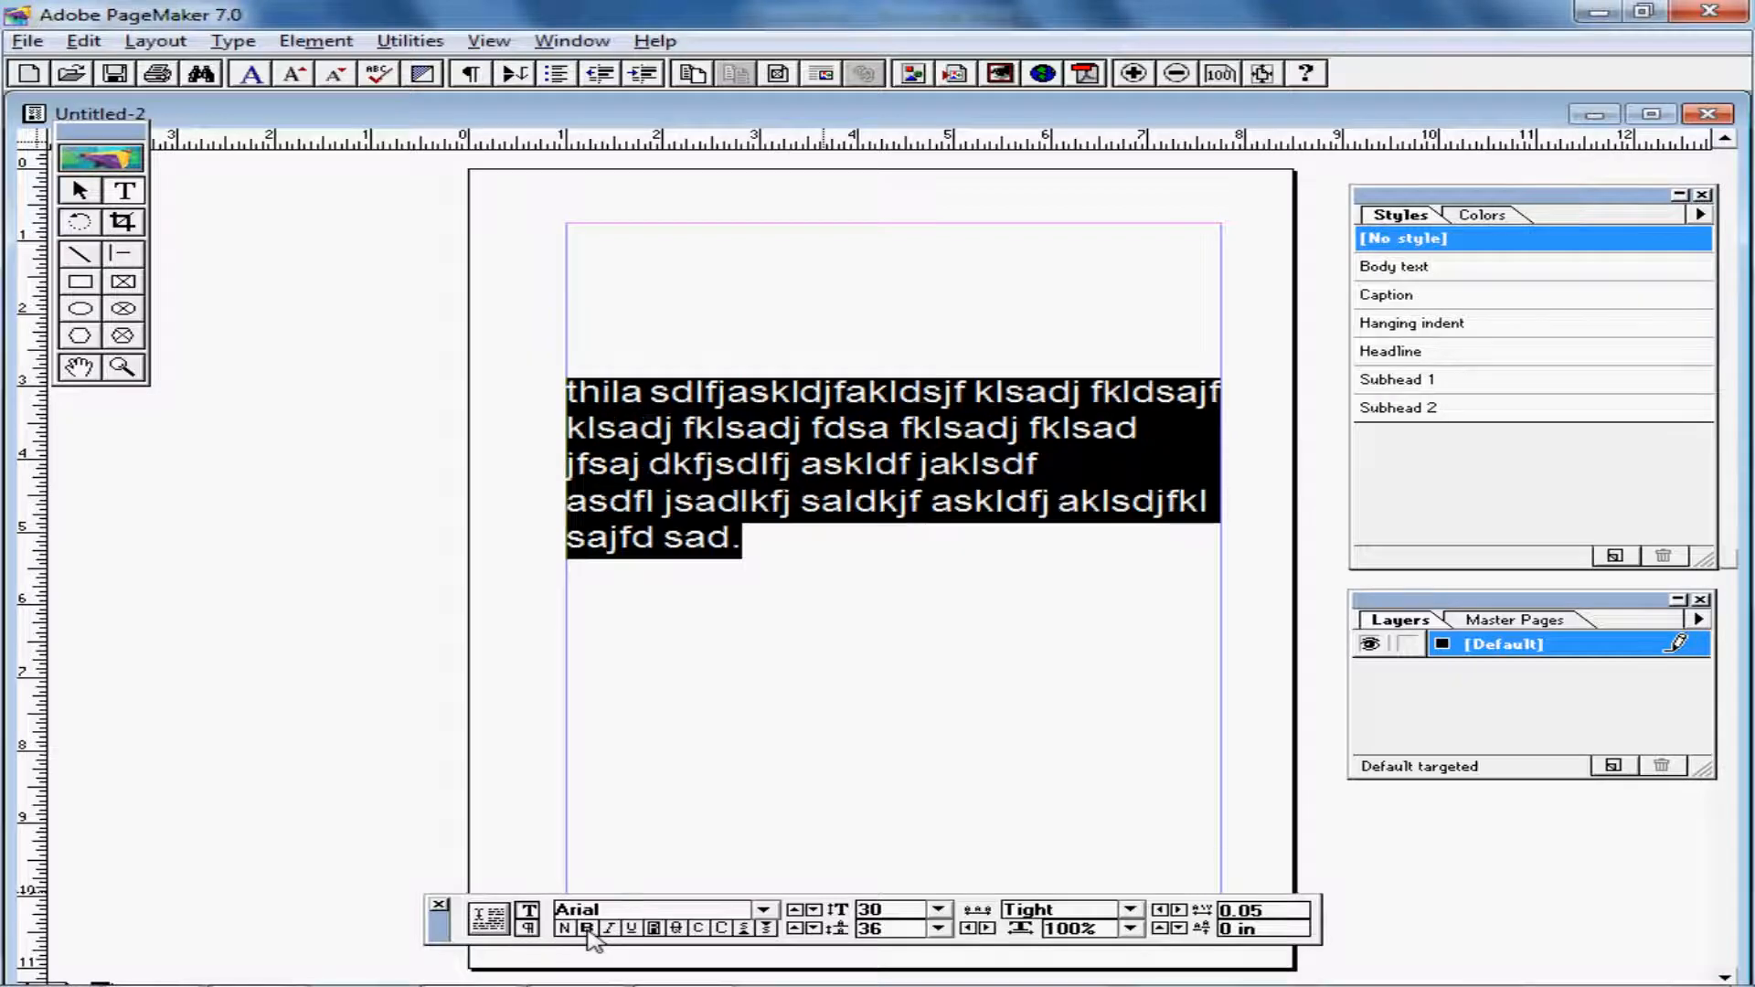
left_click(610, 929)
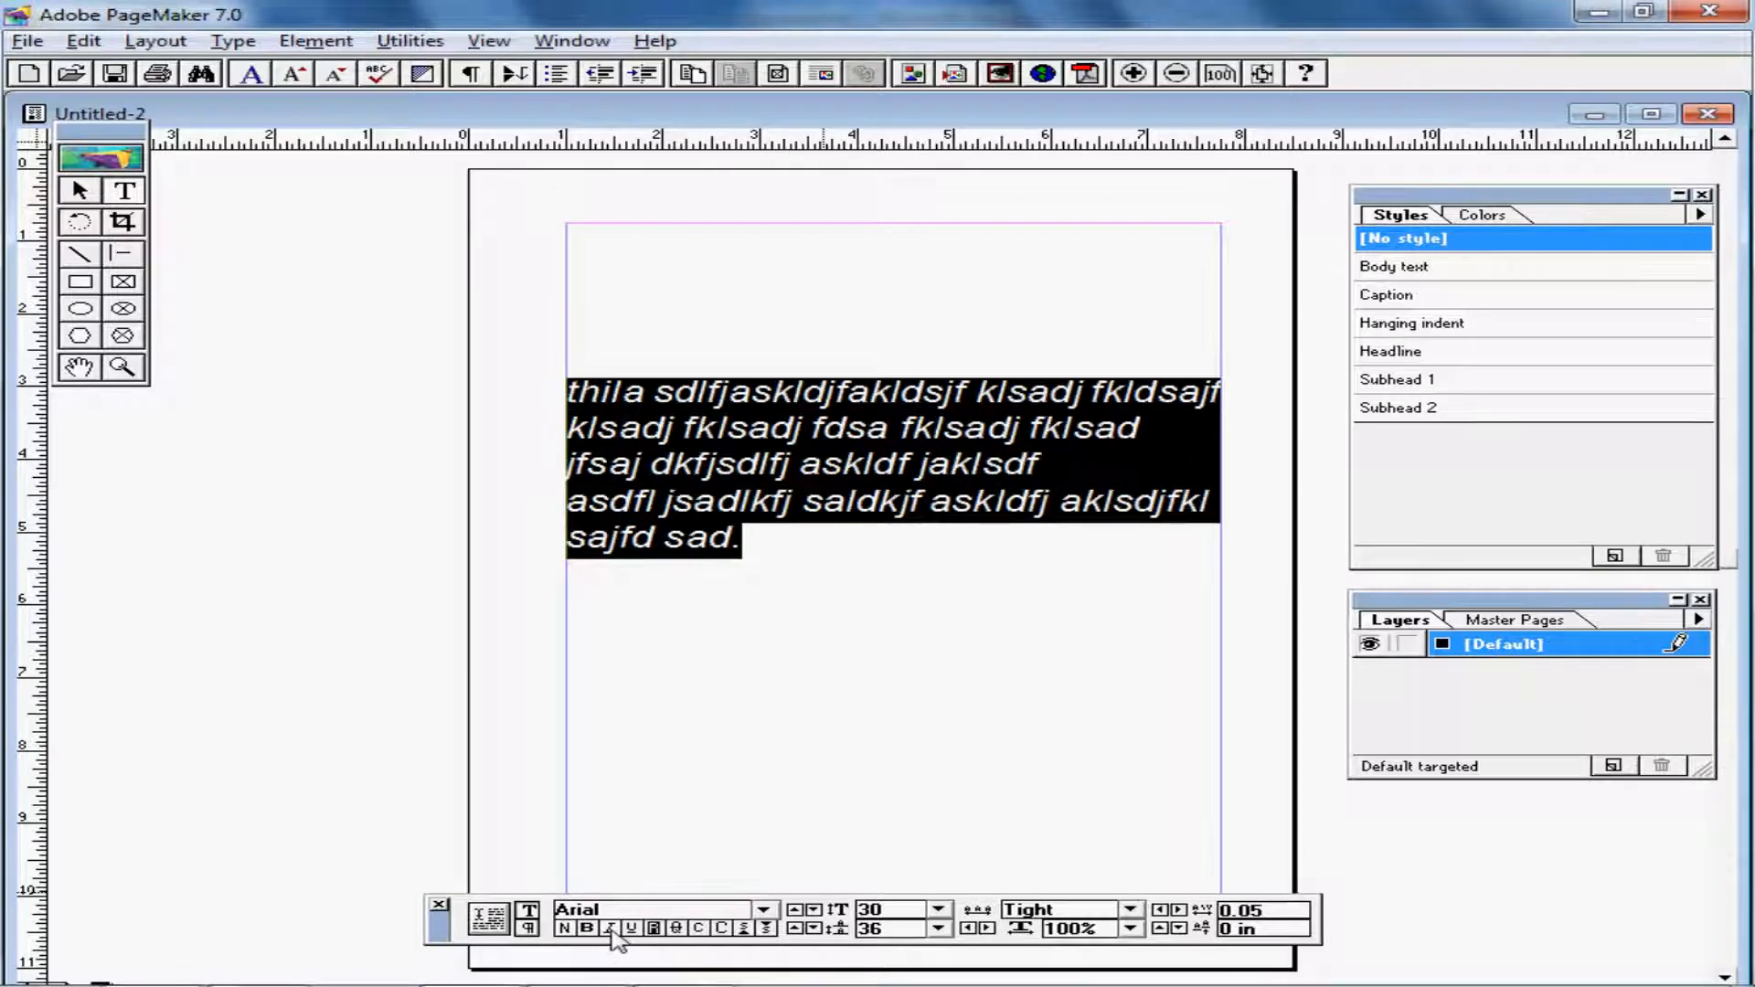
left_click(610, 929)
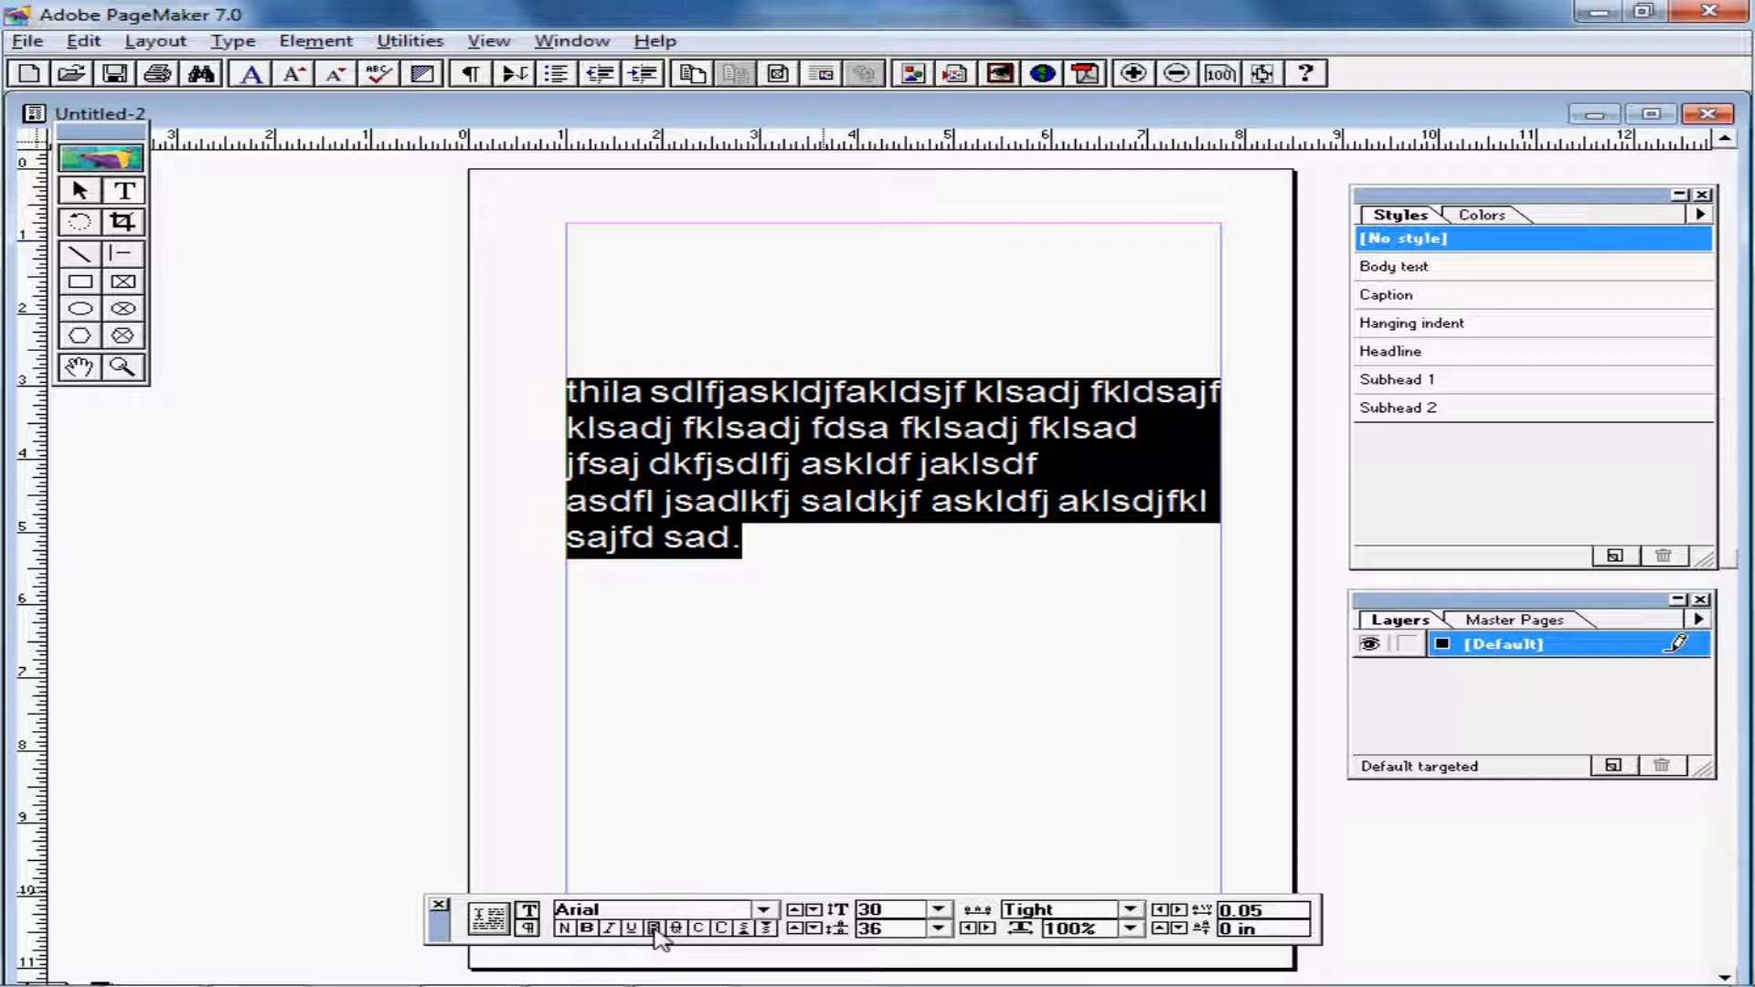
Try the reverse and strikethrough styles on the selected text, and restore the normal type style
left_click(655, 928)
left_click(656, 929)
left_click(676, 929)
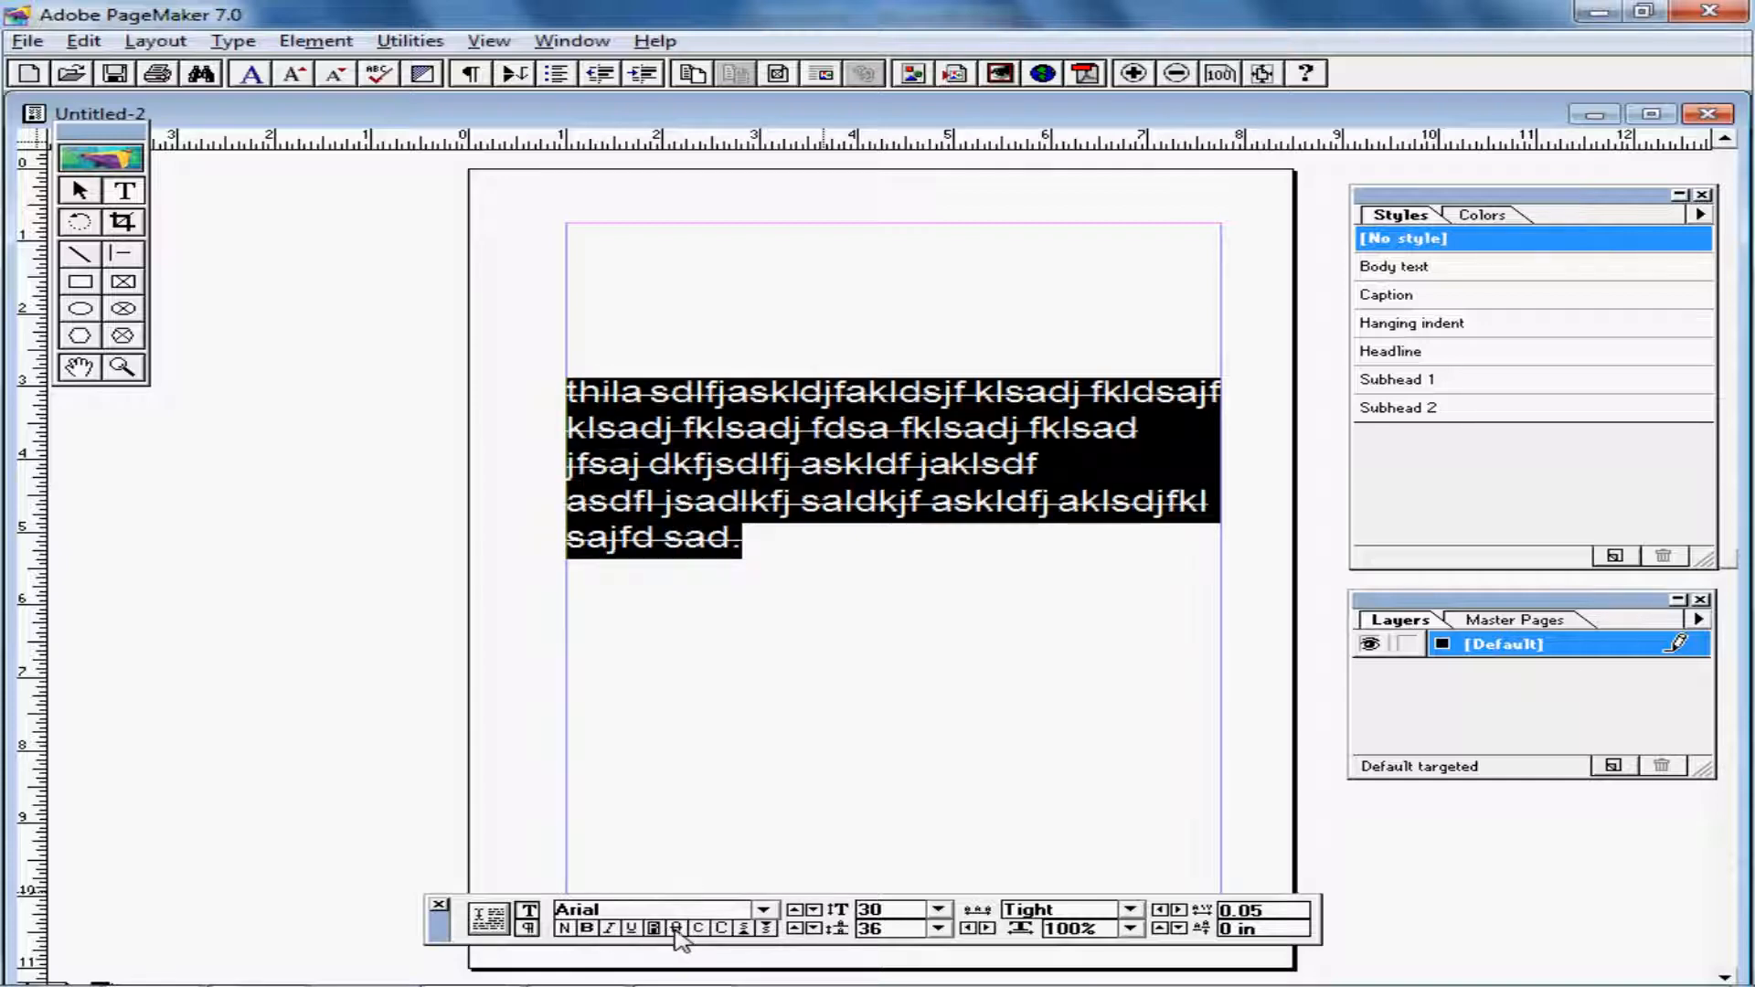
left_click(565, 928)
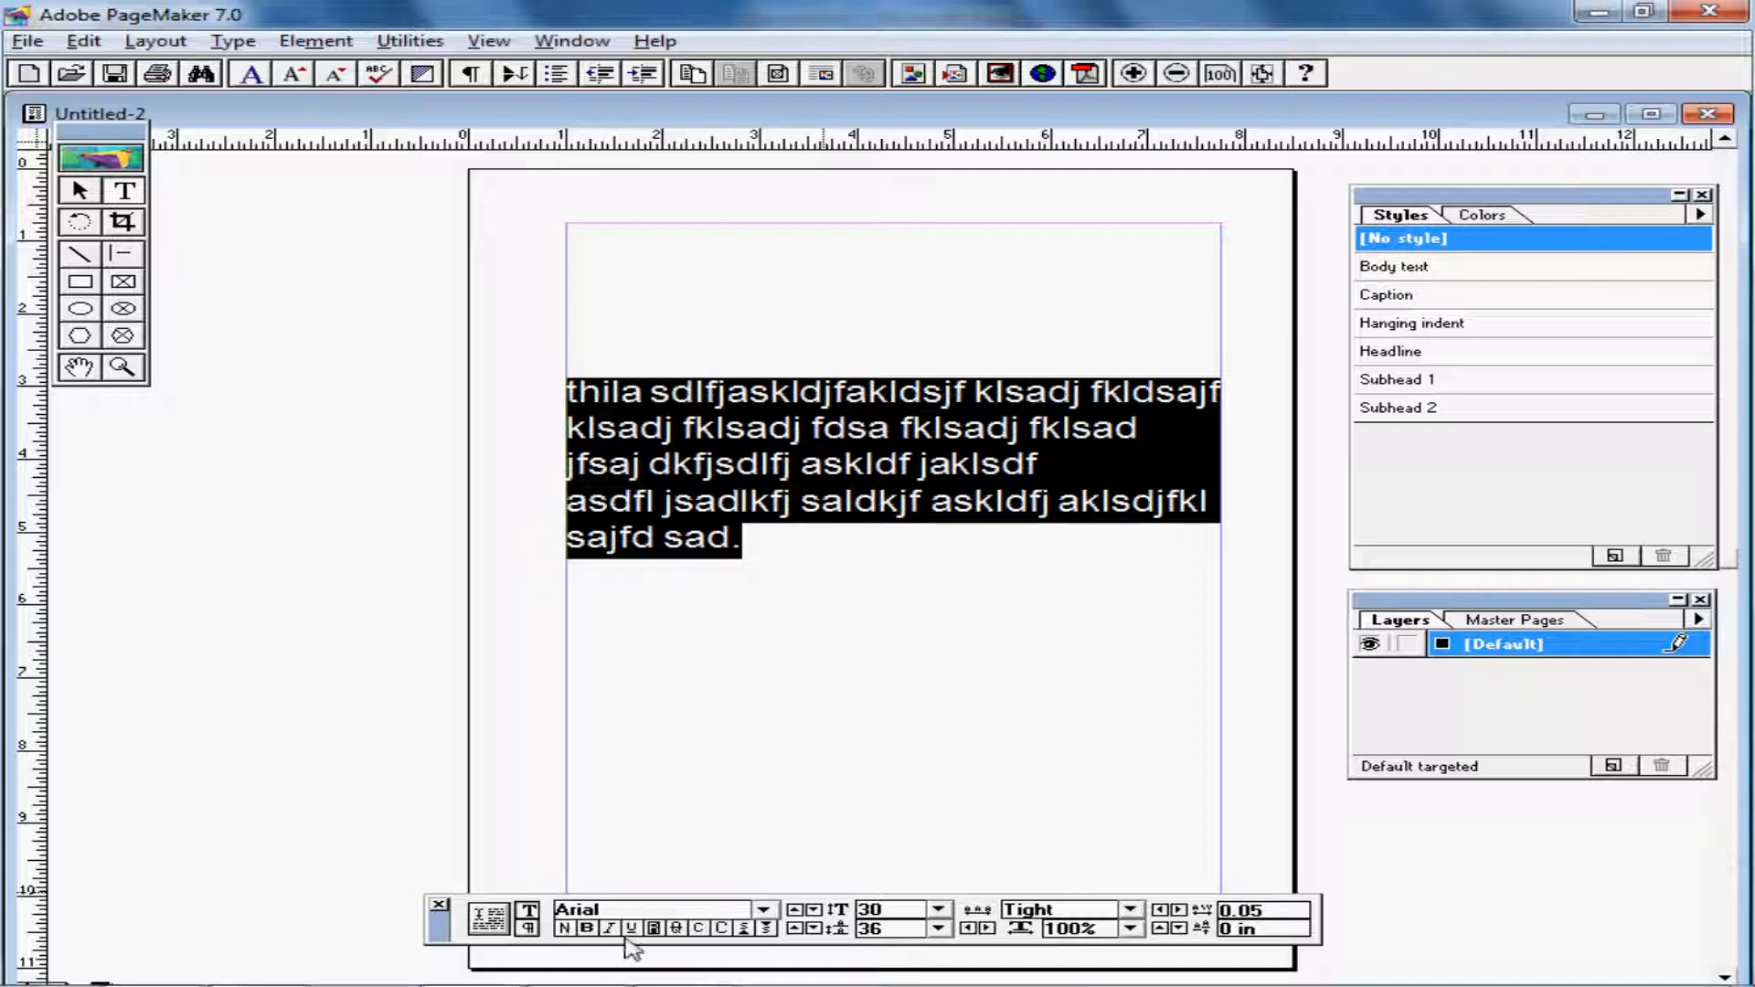
Check the case buttons in the Word diagram and apply small caps to the selected text
key("alt+Tab")
left_click(698, 932)
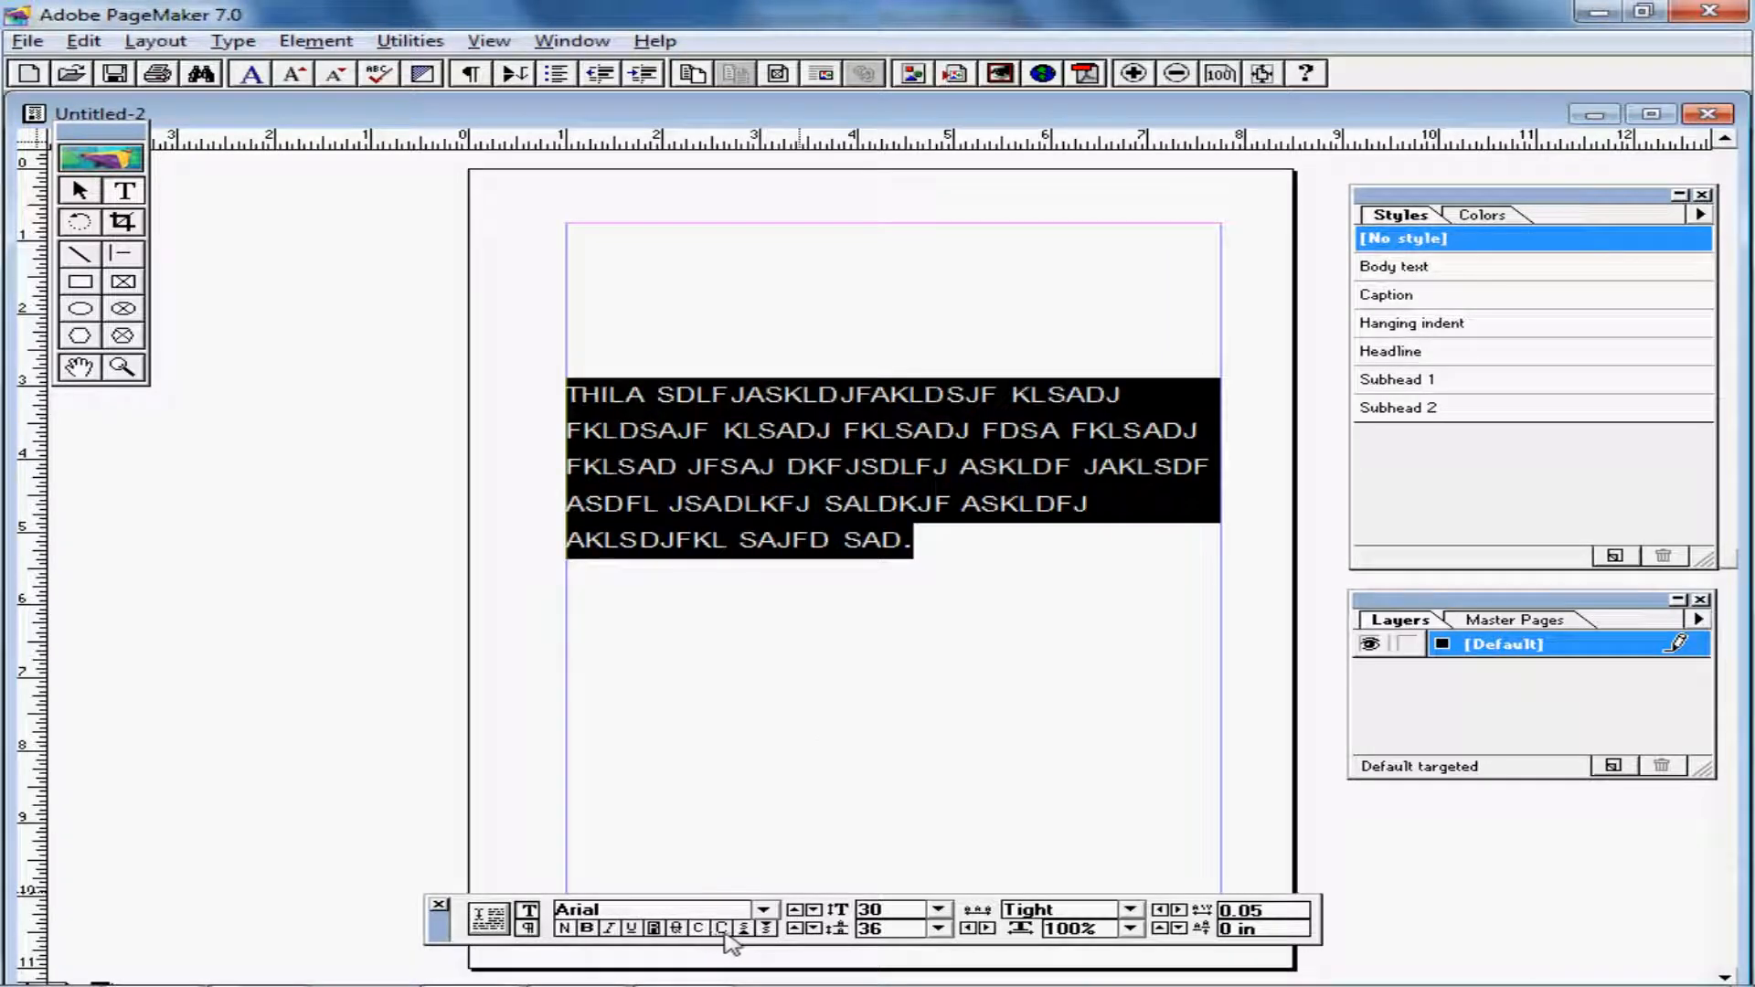
Toggle all caps on and off for the selected text, leaving all caps applied
left_click(722, 929)
left_click(721, 929)
left_click(721, 929)
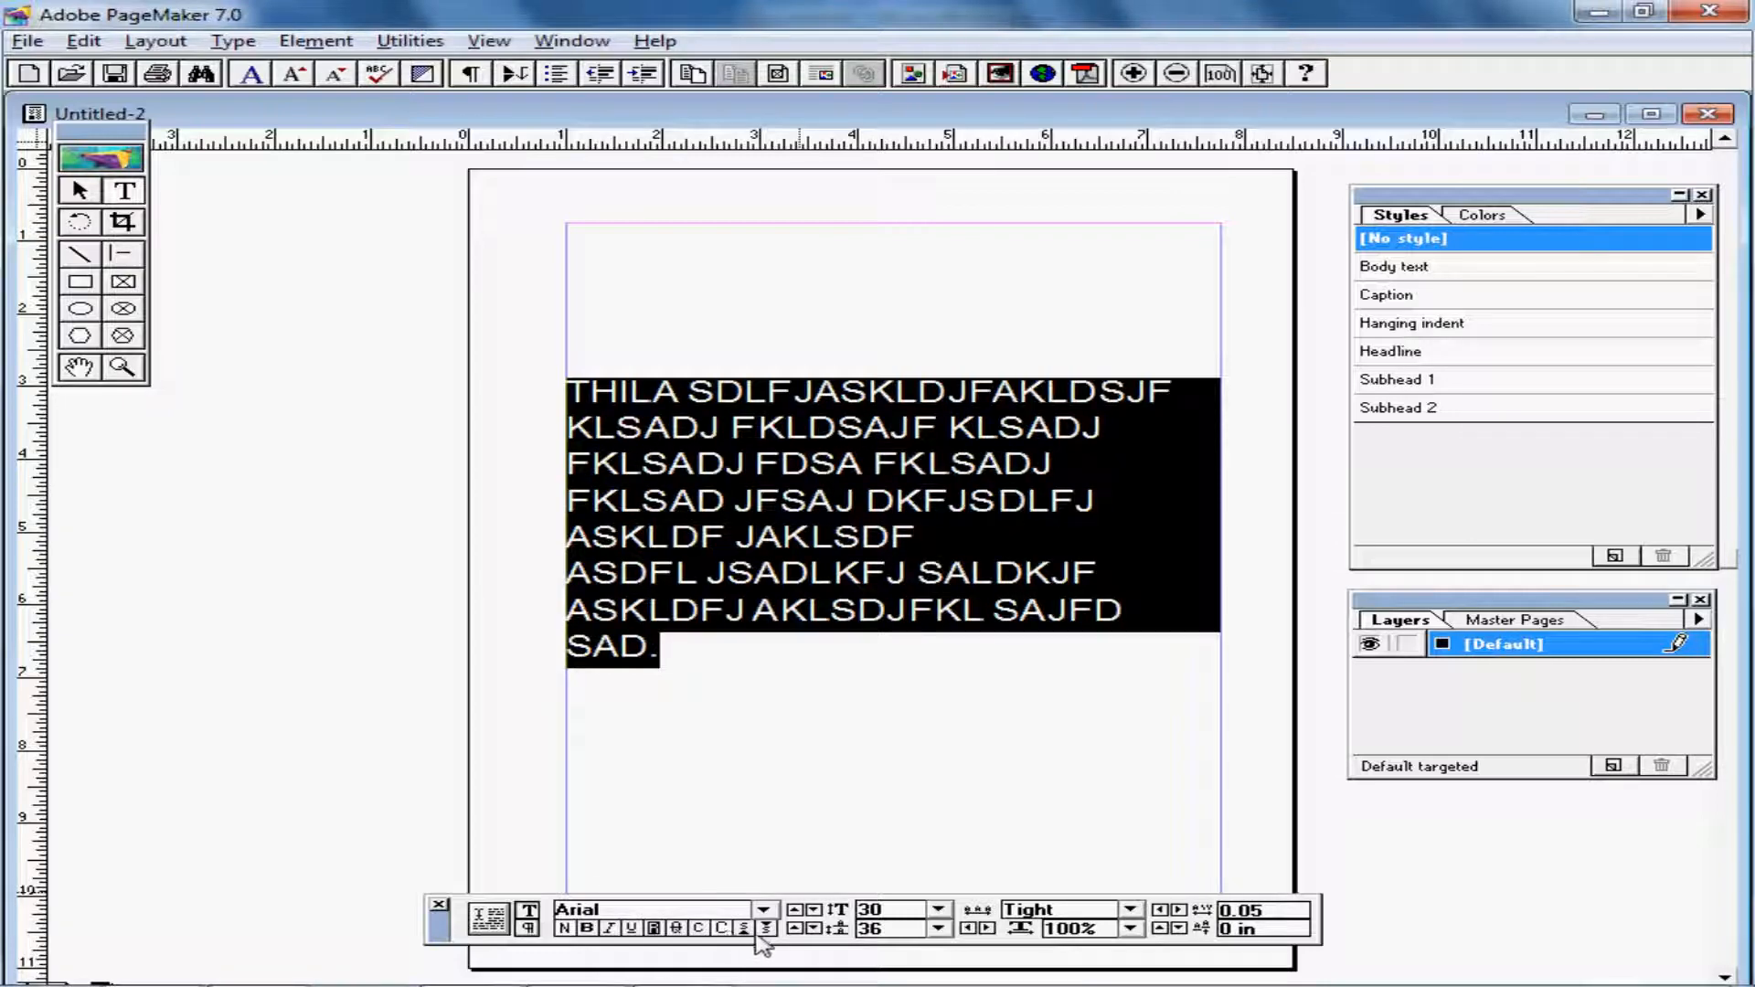
Check the position buttons in the Word diagram, and apply superscript followed by subscript to the selected text in PageMaker
key("alt+Tab")
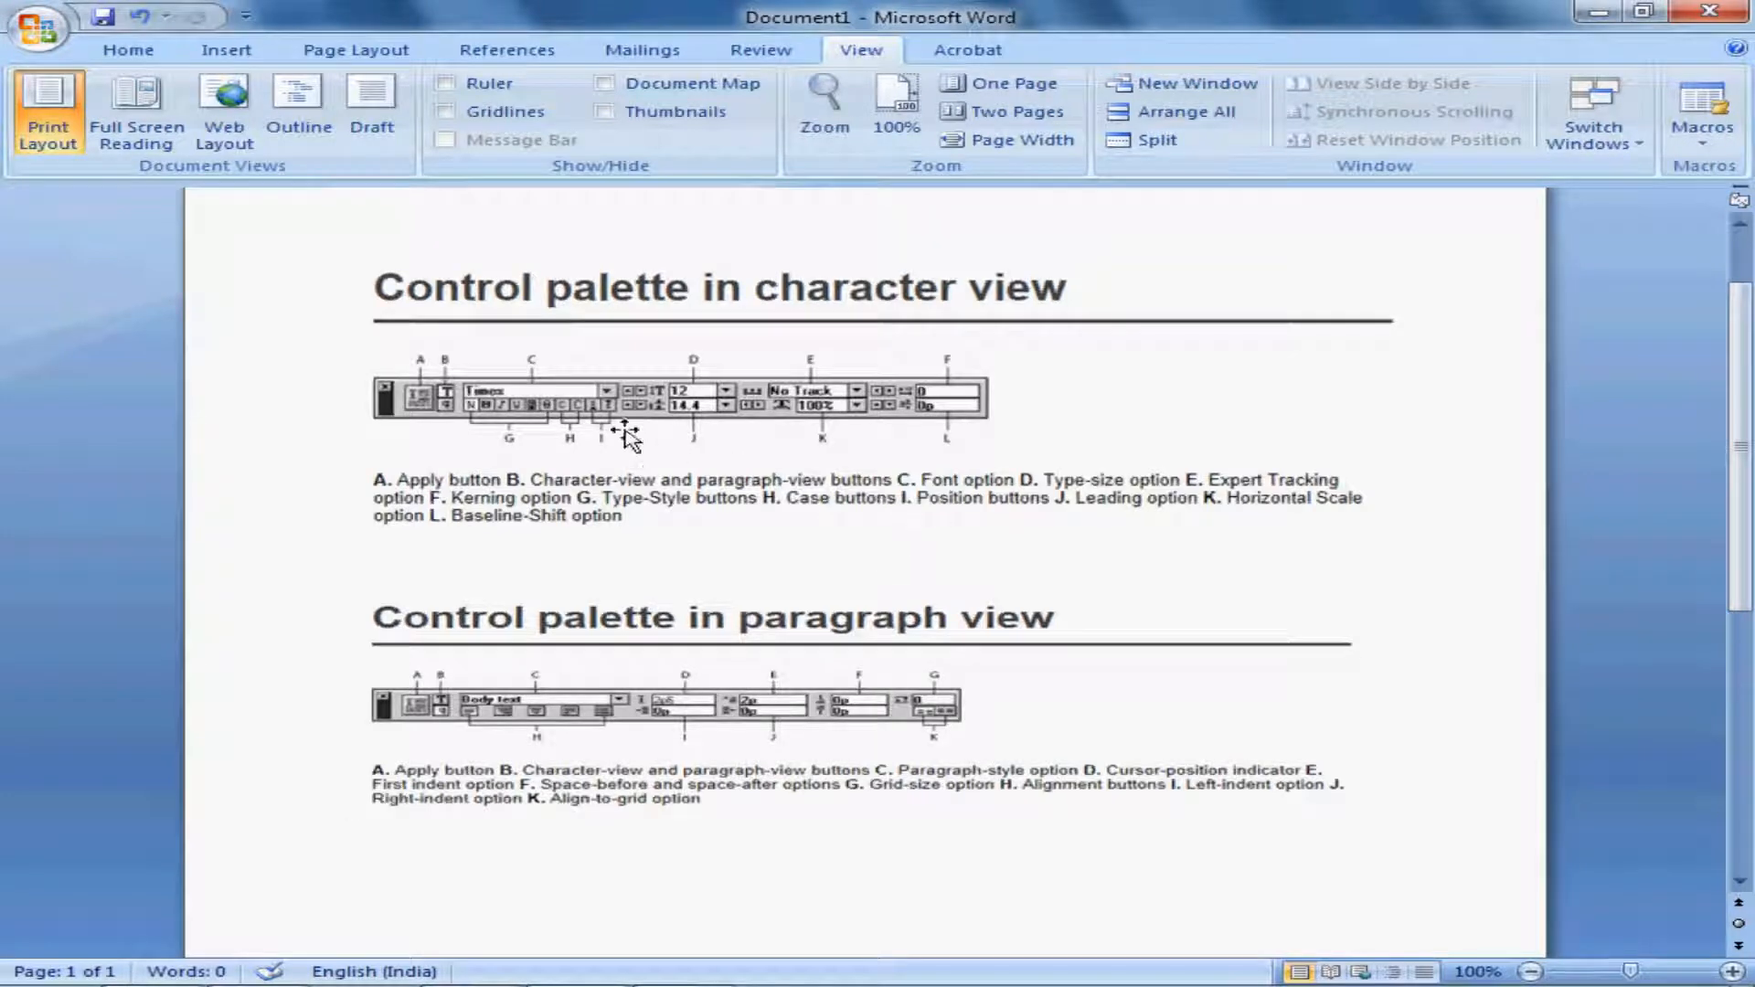
key("alt+Tab")
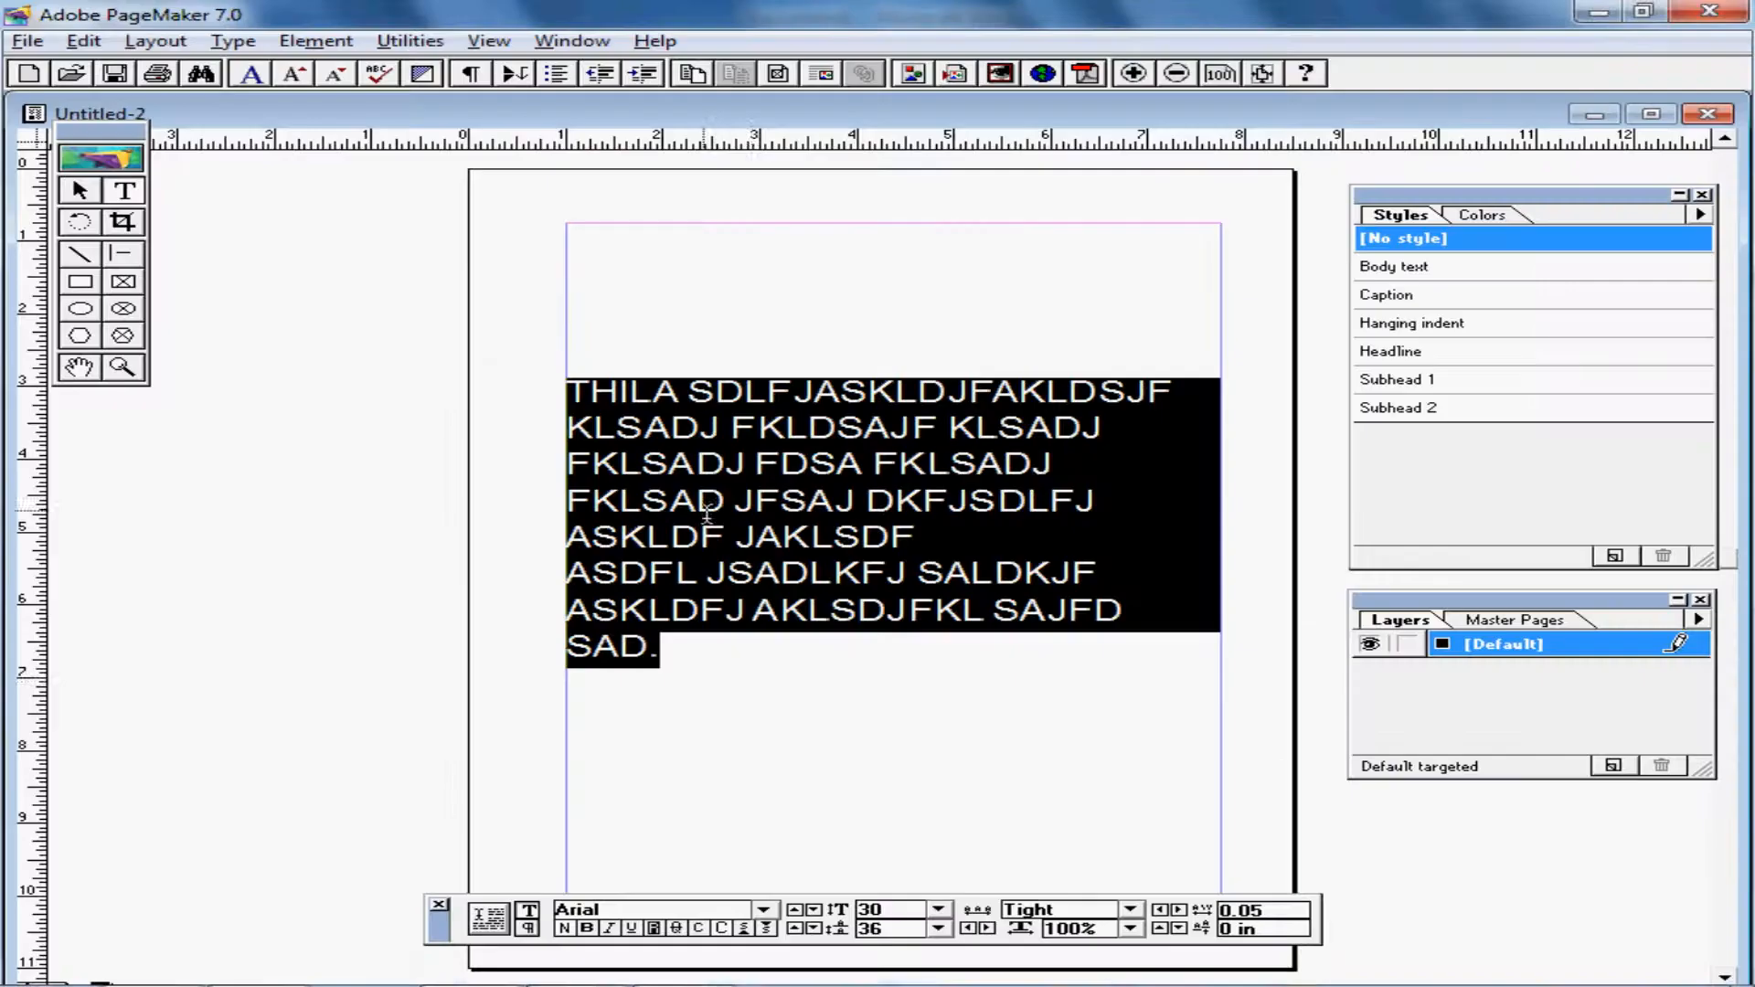
left_click(745, 931)
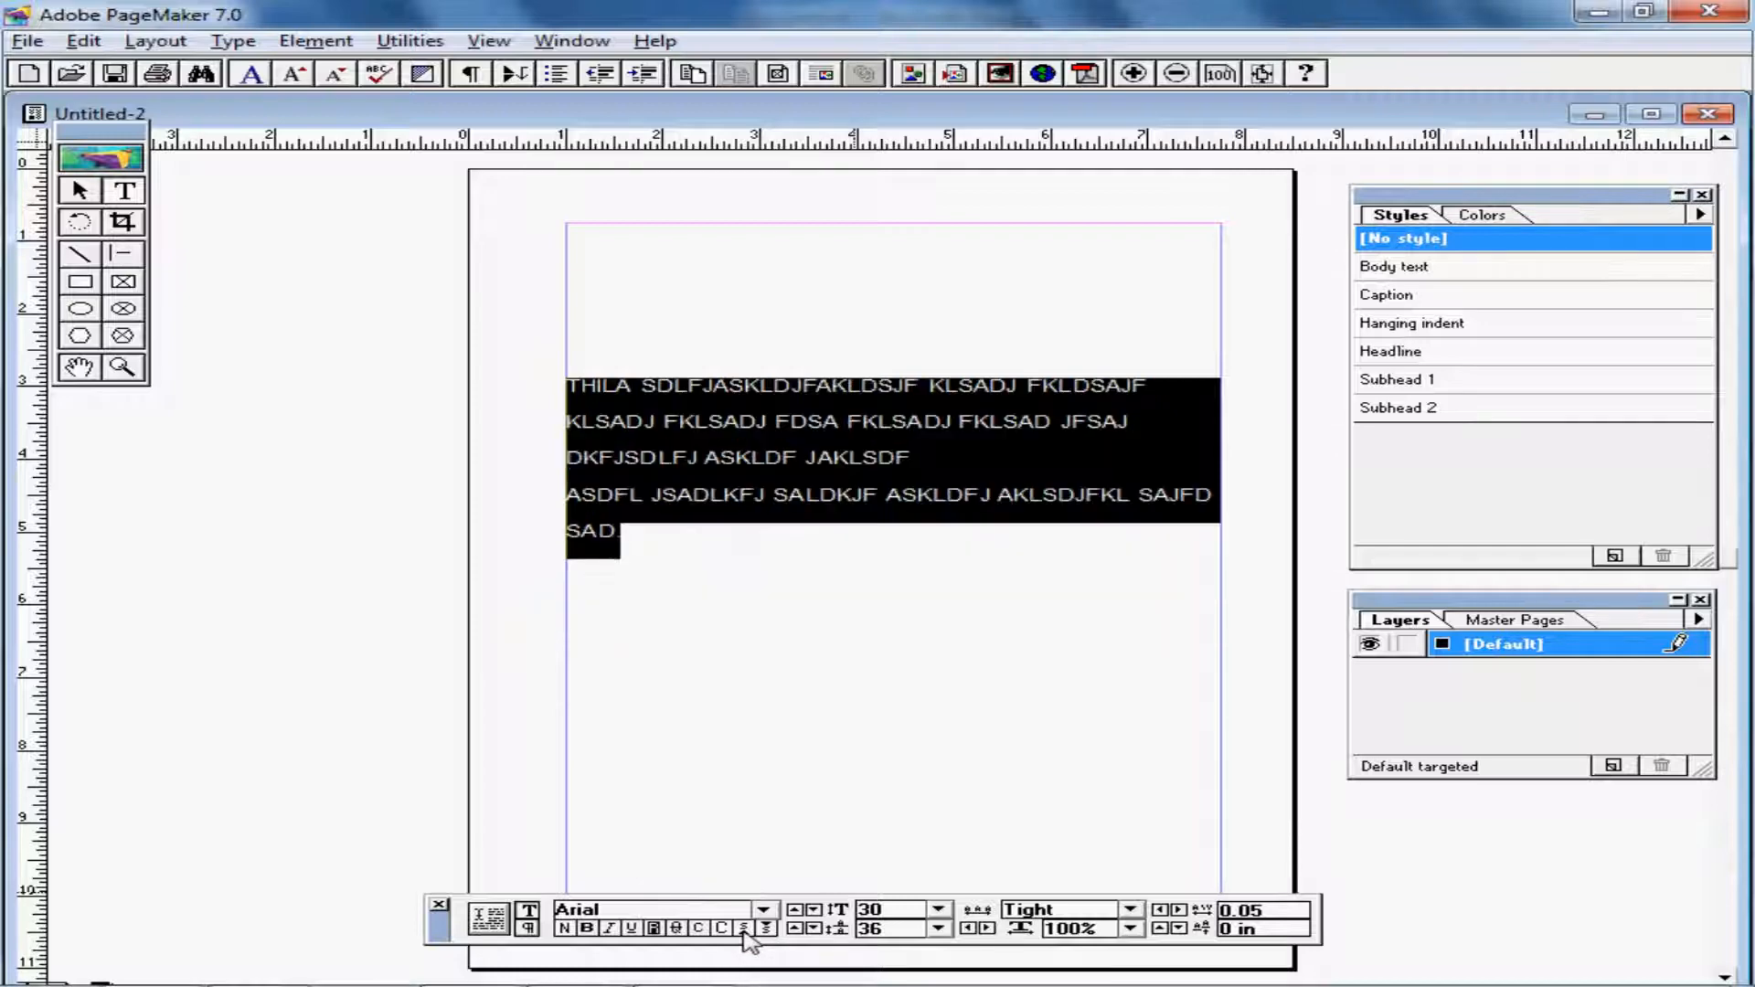
left_click(767, 929)
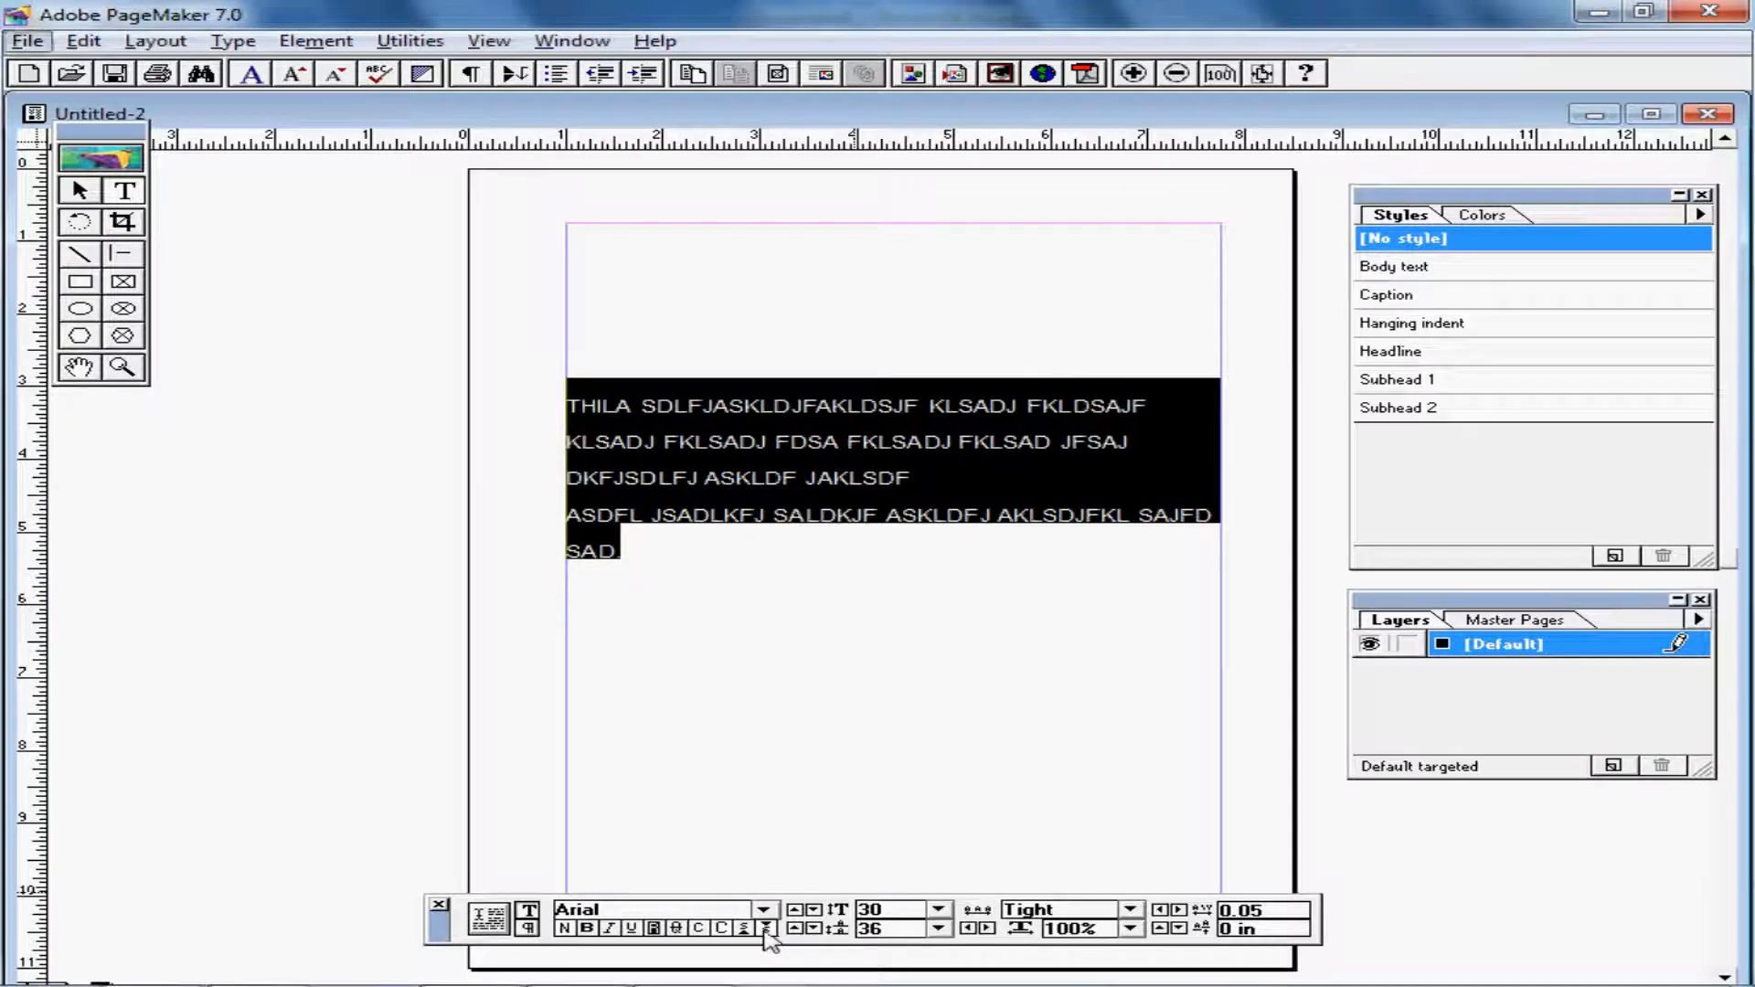
Check the leading option in the Word diagram, and set the selected text's leading in PageMaker first to 29 and finally to 45
key("alt+Tab")
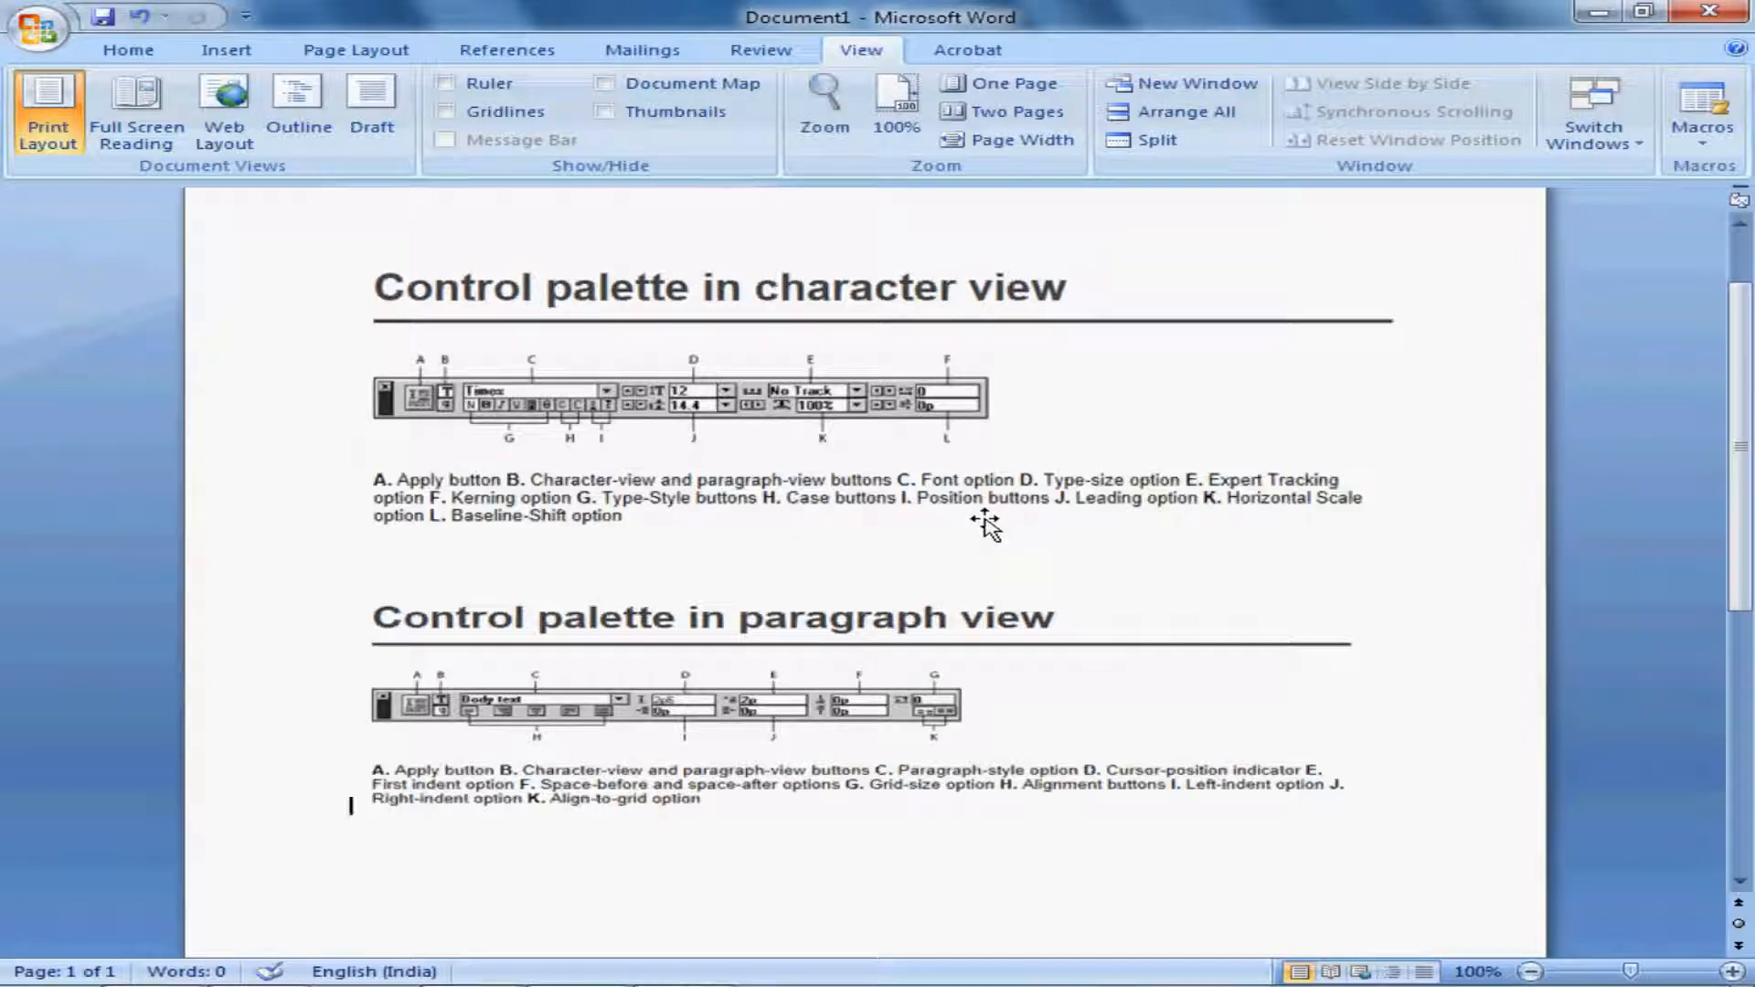
key("alt+Tab")
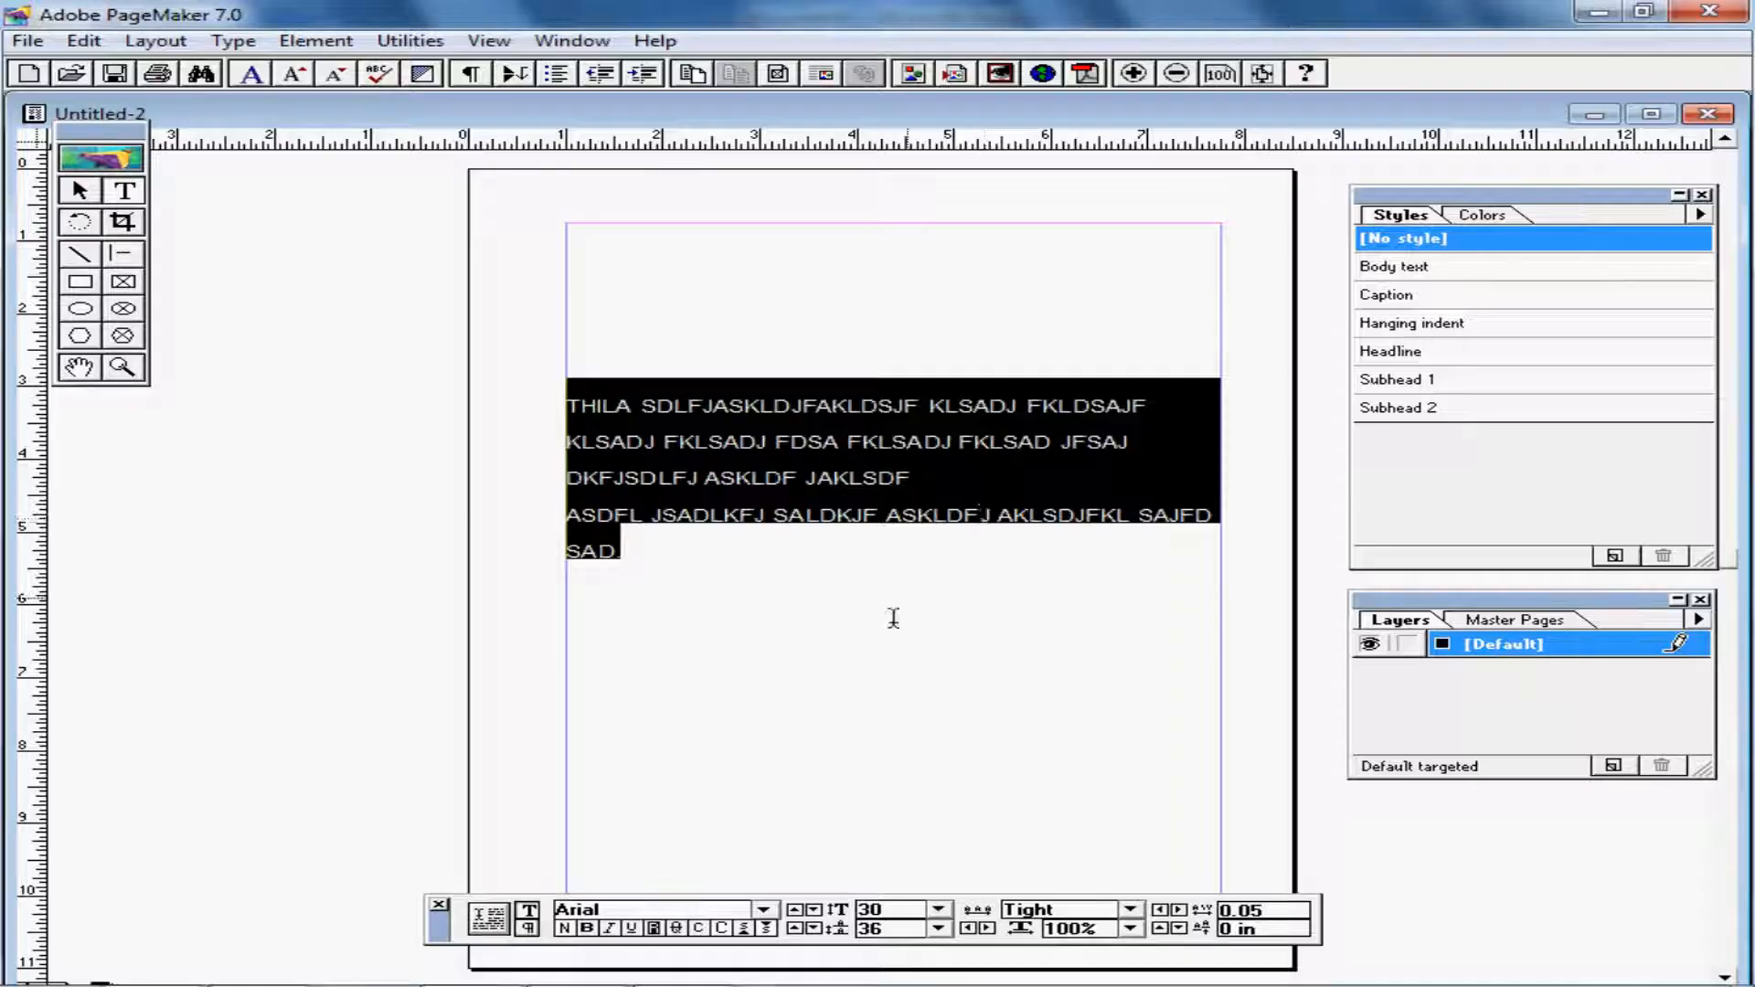
key("alt+Tab")
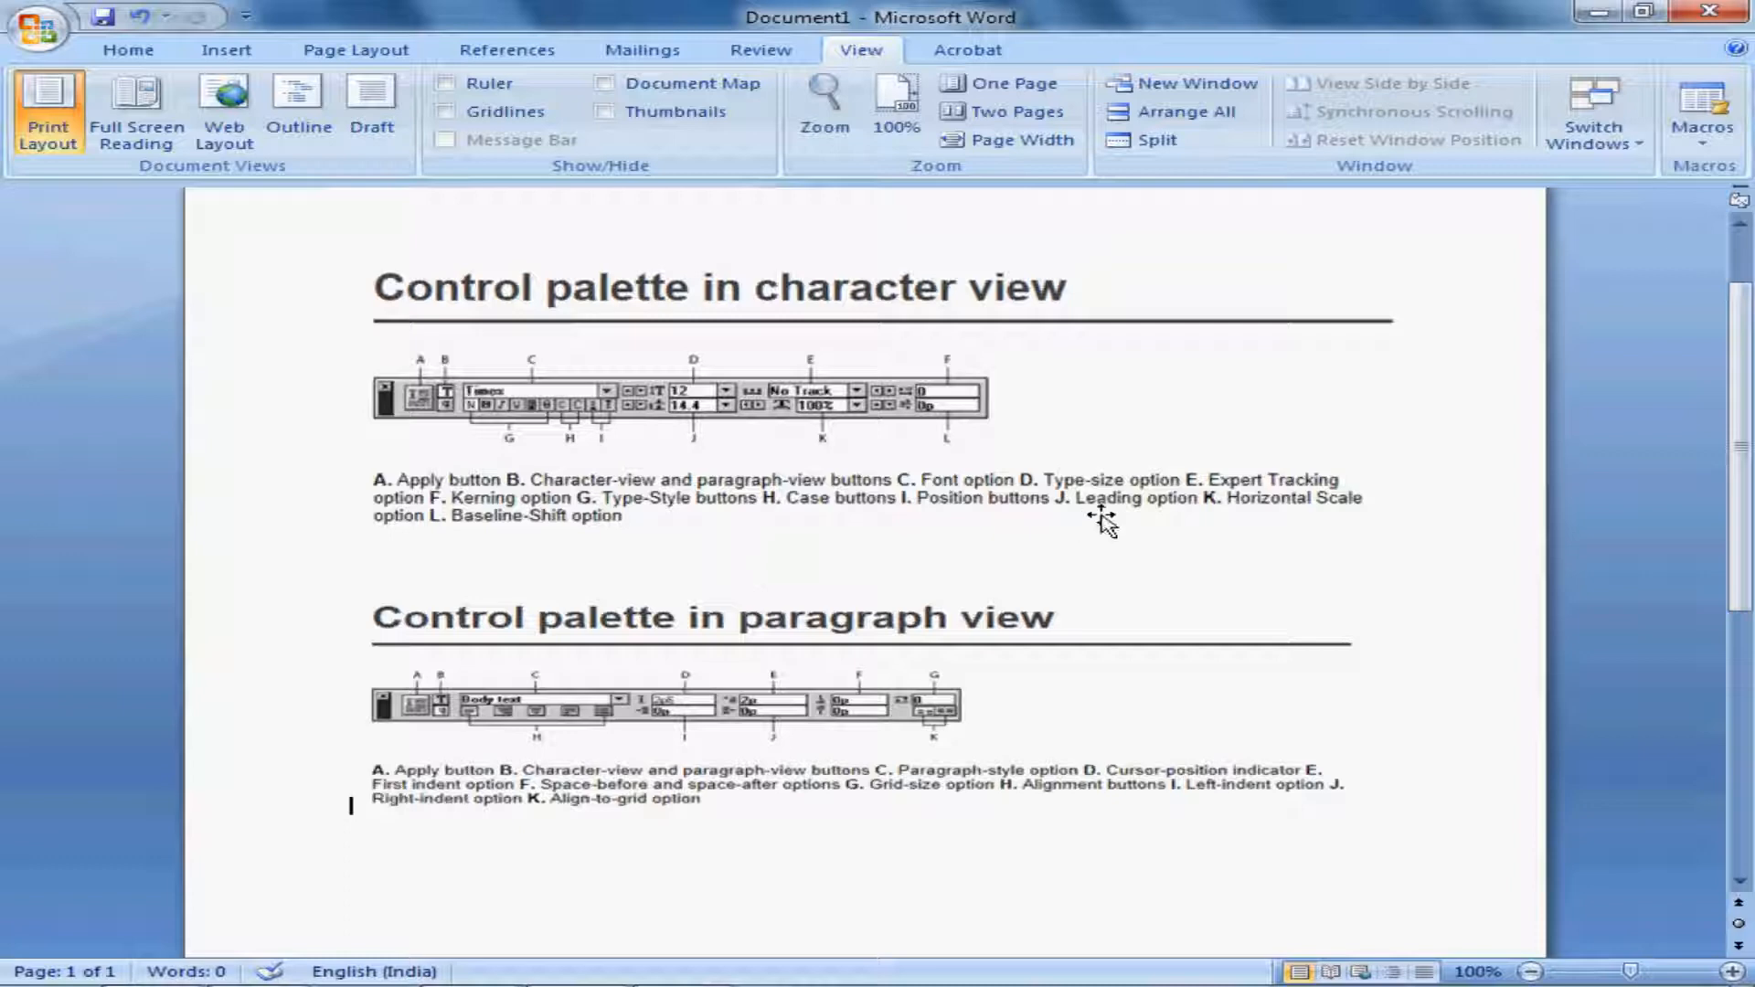
key("alt+Tab")
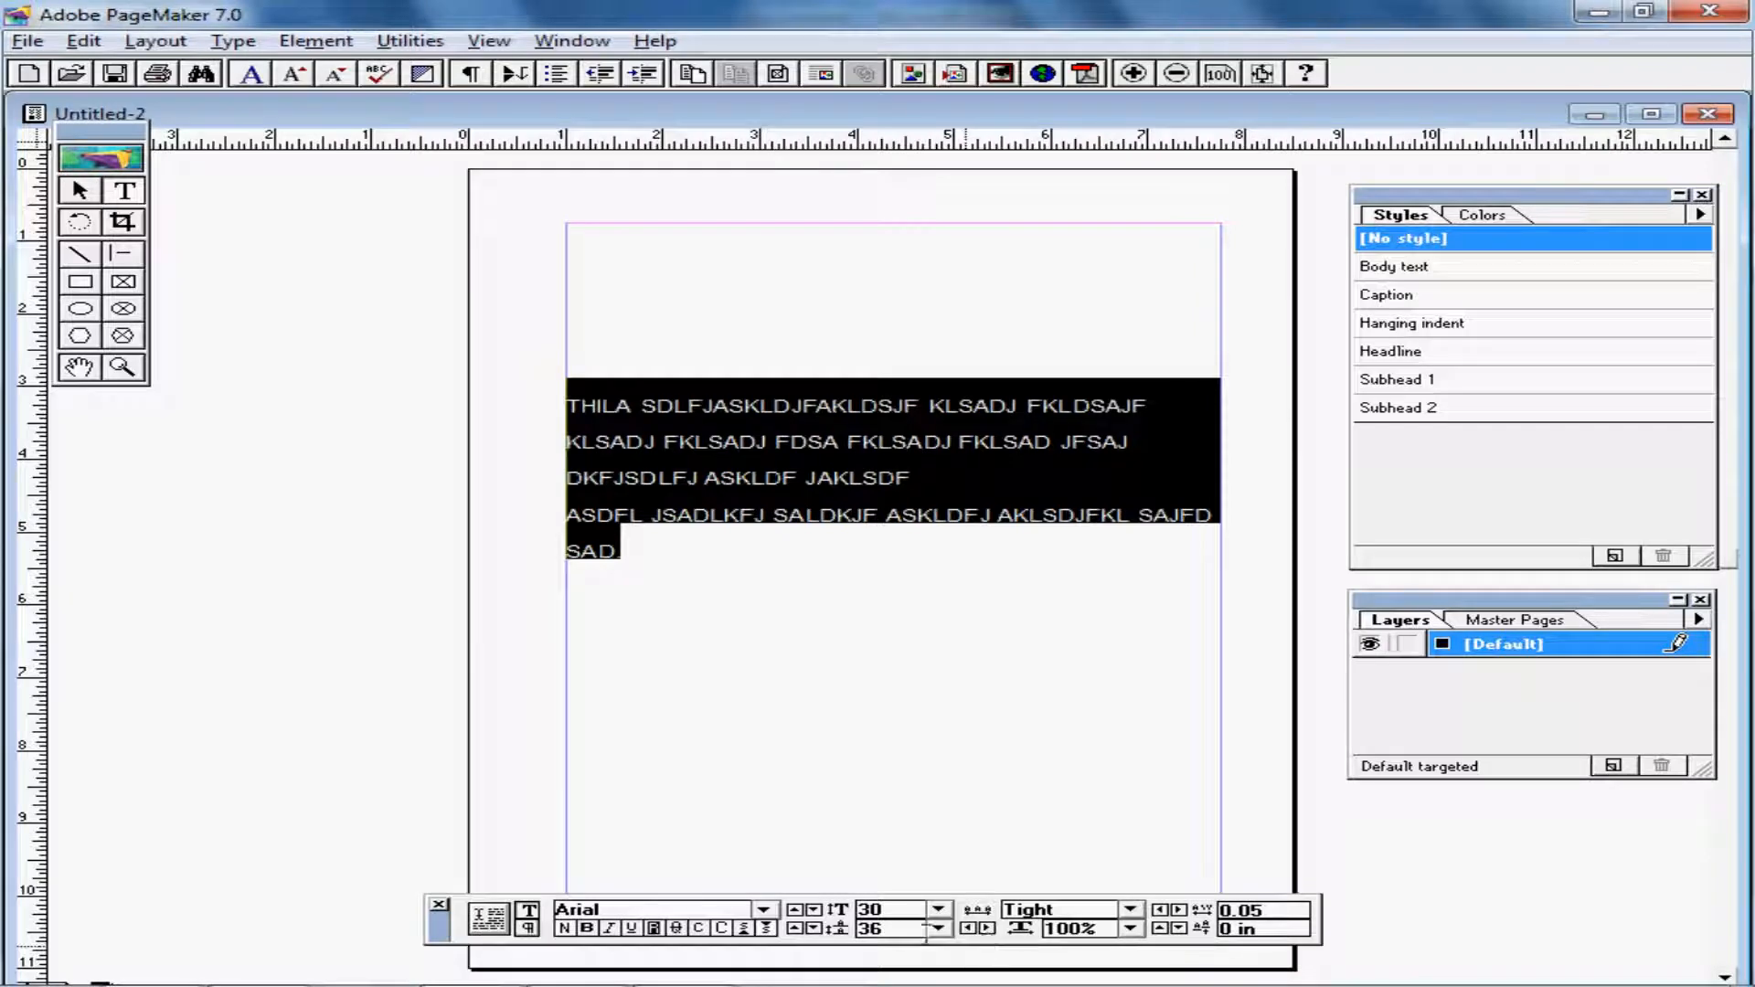
key("alt+Tab")
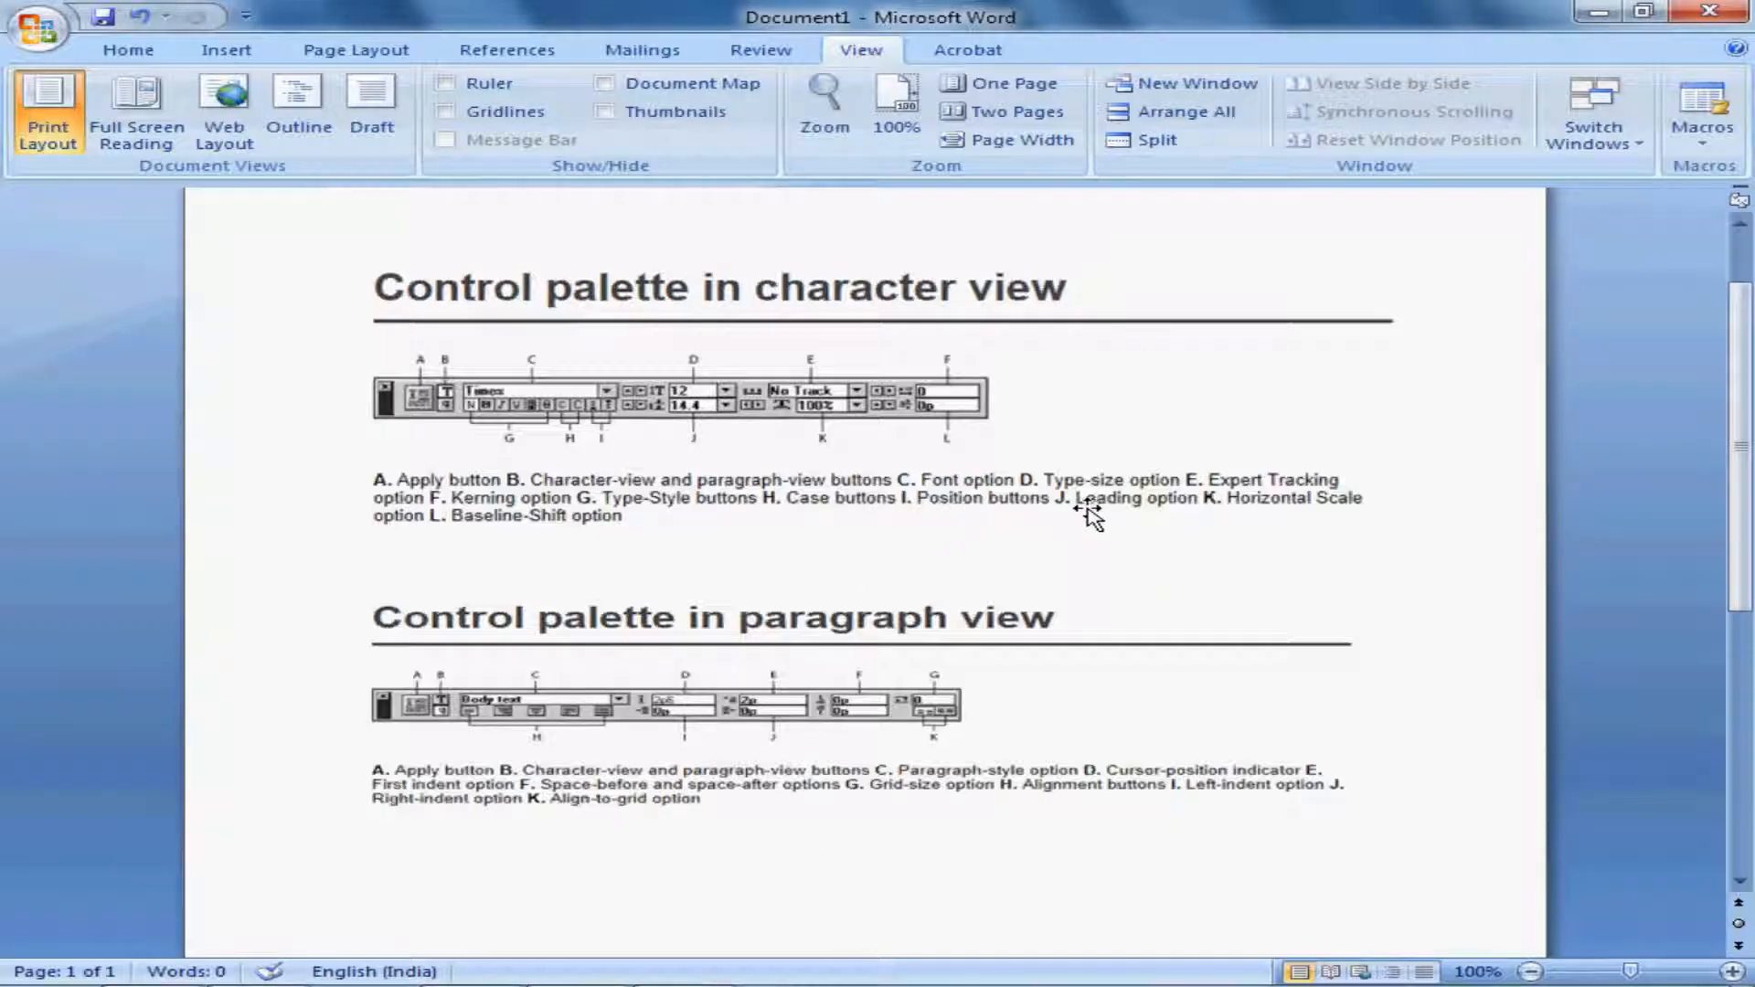
key("alt+Tab")
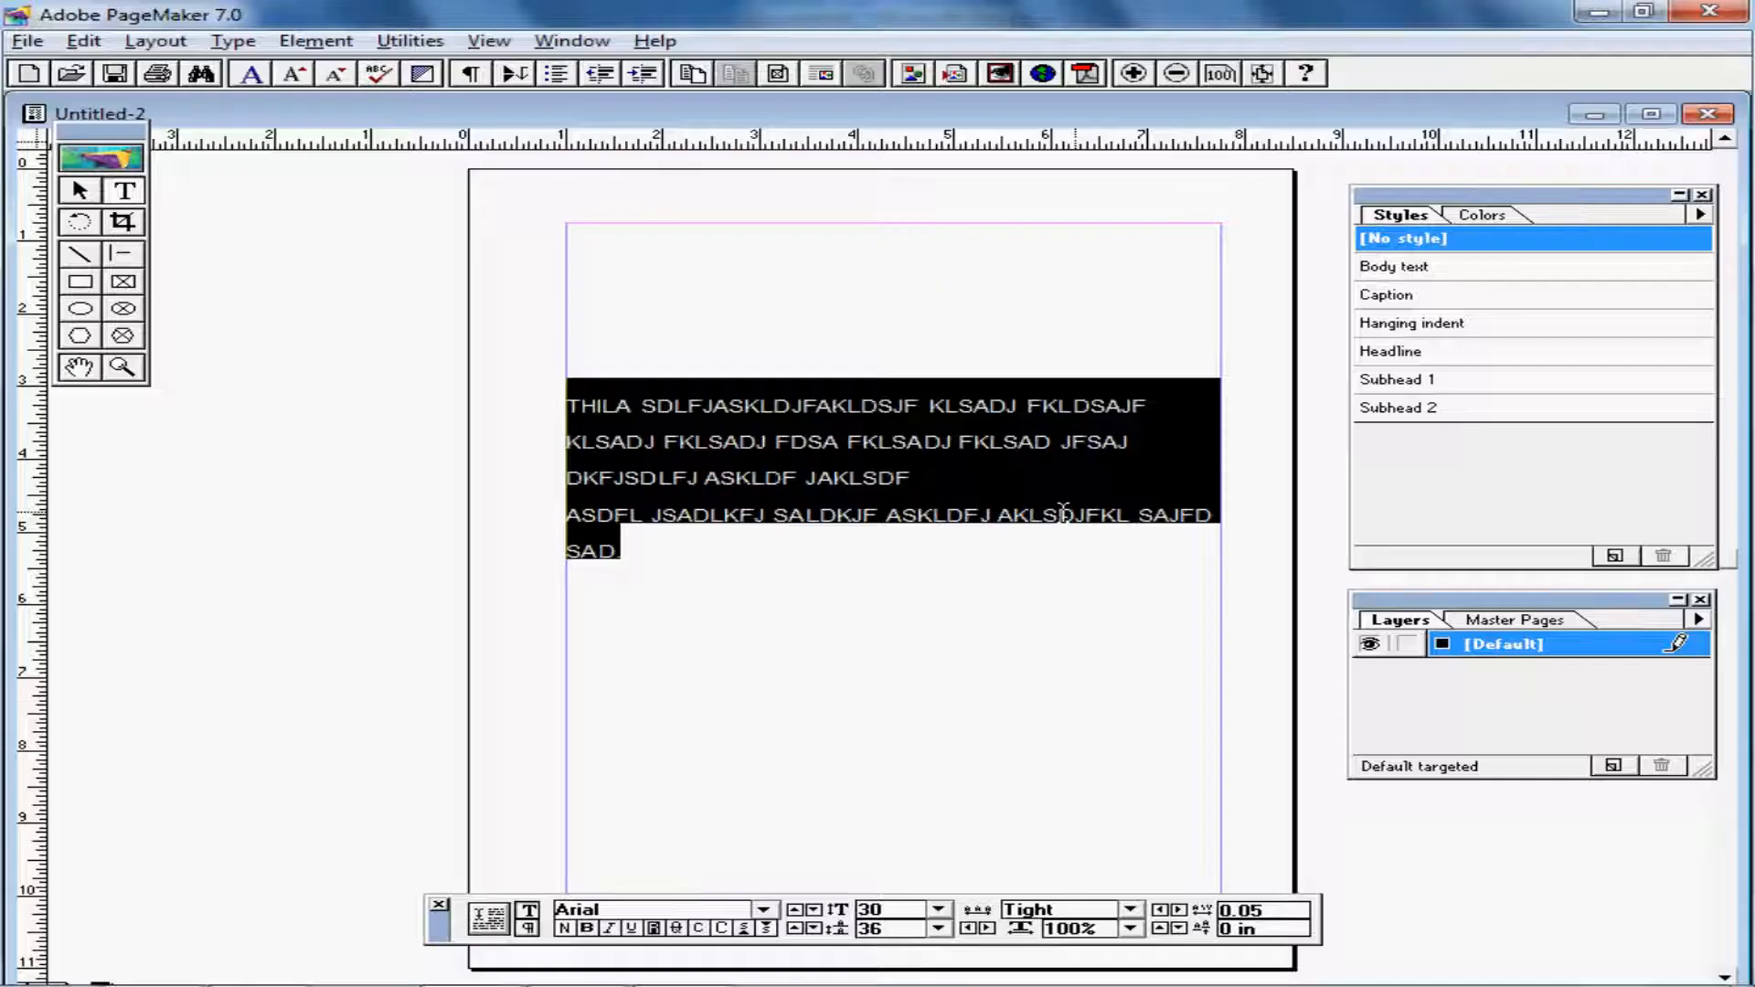
left_click(938, 929)
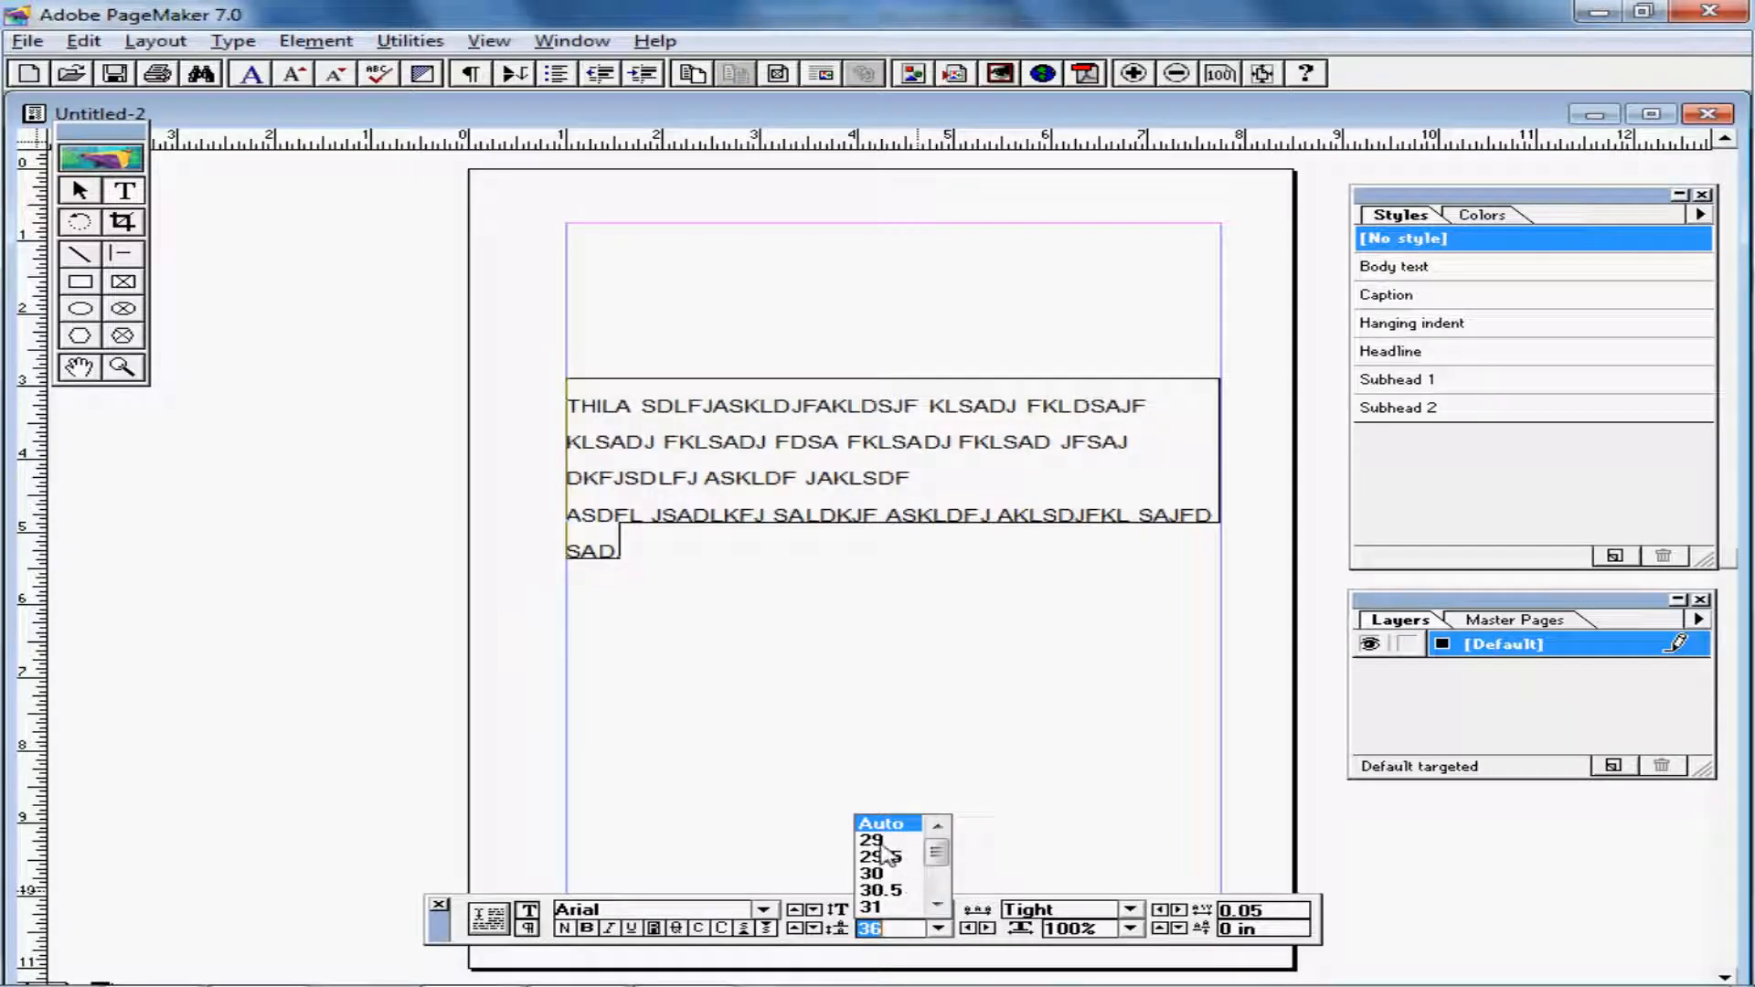
left_click(882, 843)
left_click(938, 929)
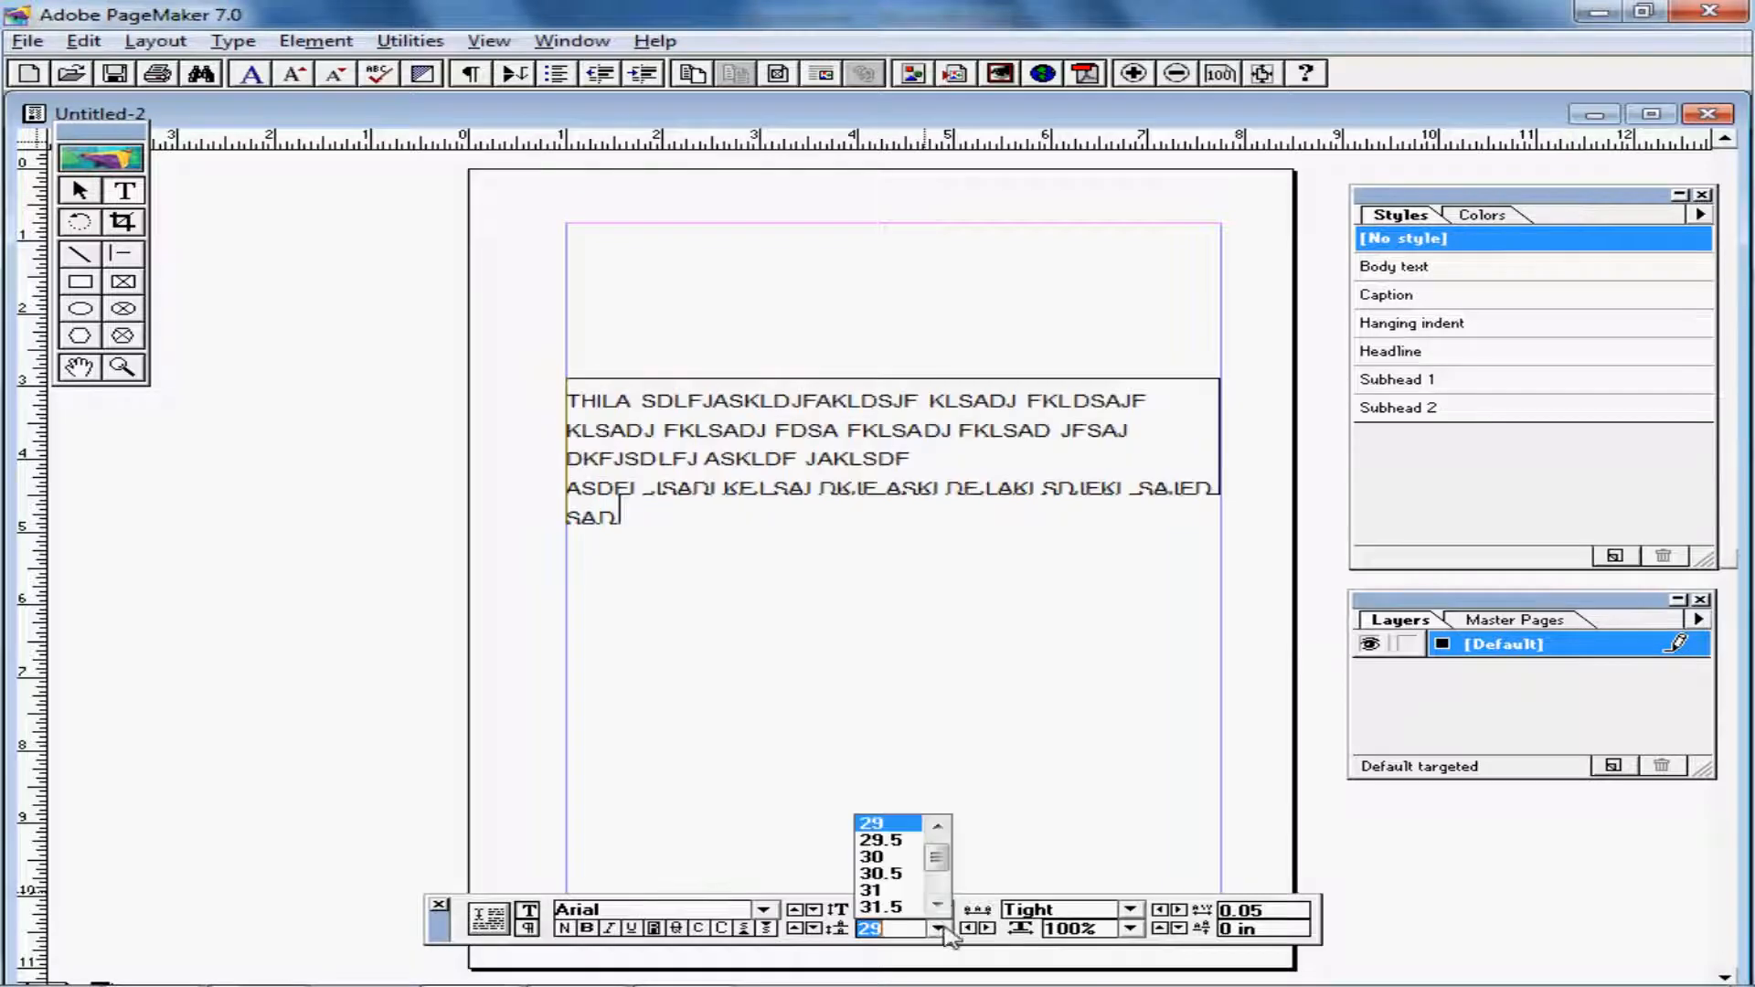
scroll(937, 896, "down", 1)
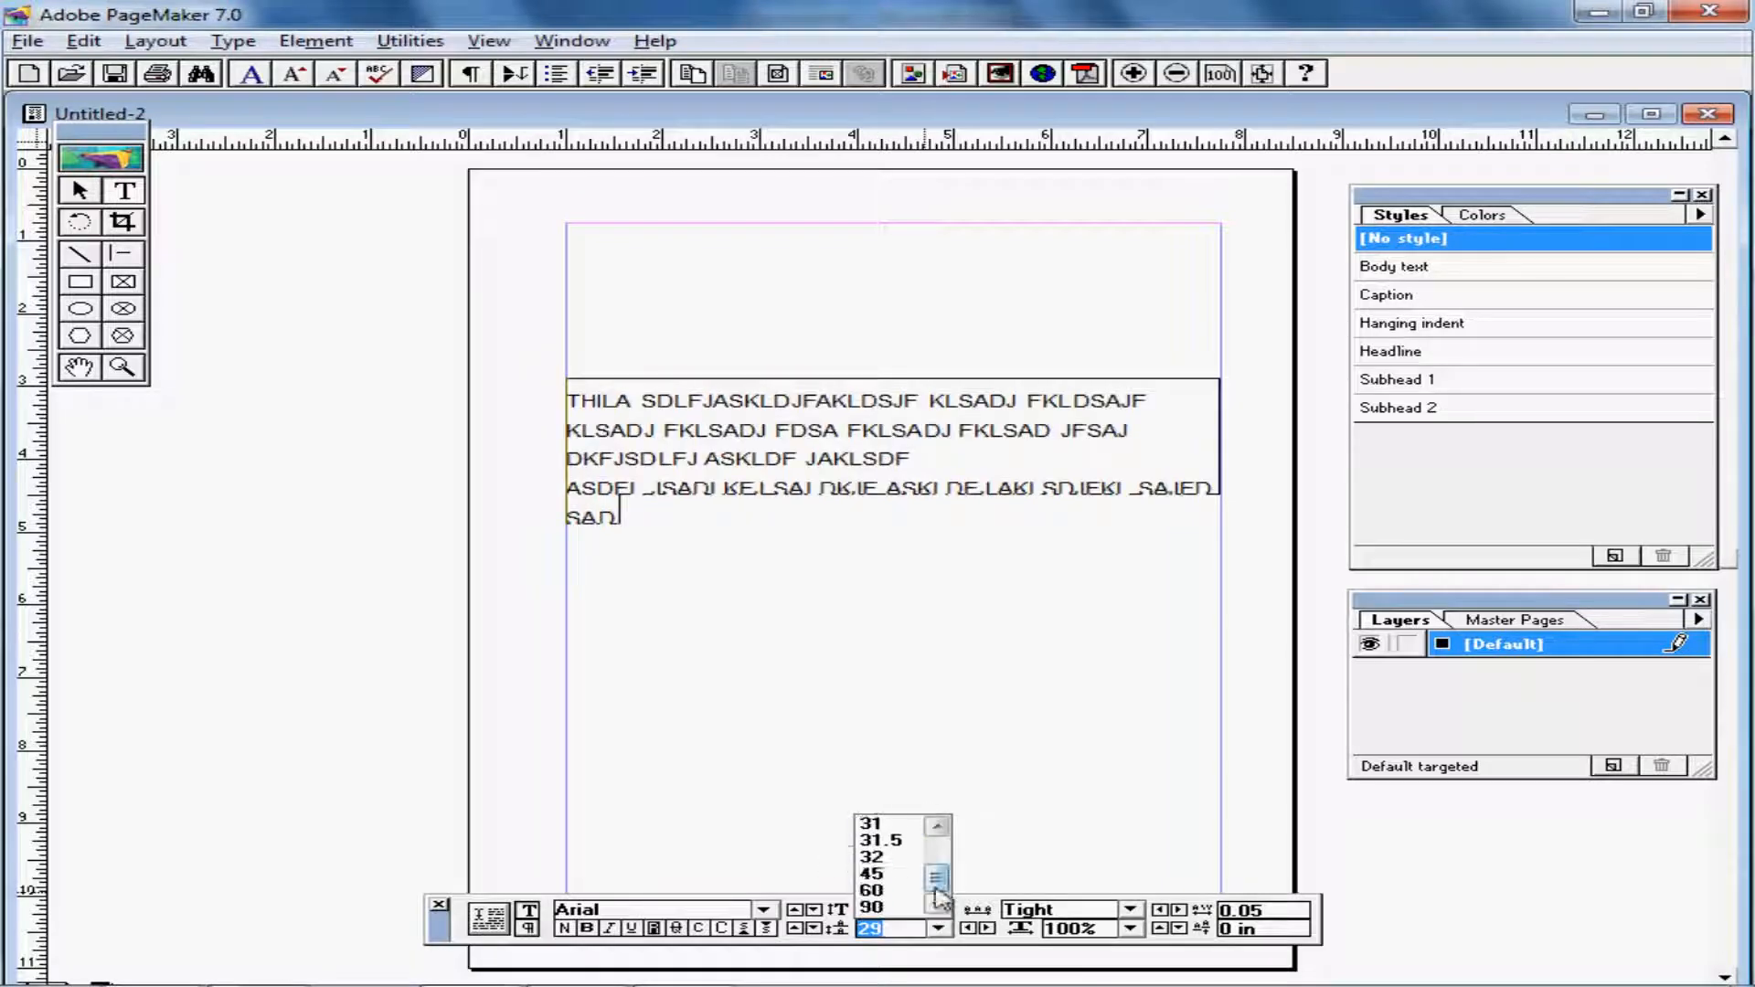
left_click(878, 875)
Set the selected text's horizontal scale first to 120% and finally to 80%
key("alt+Tab")
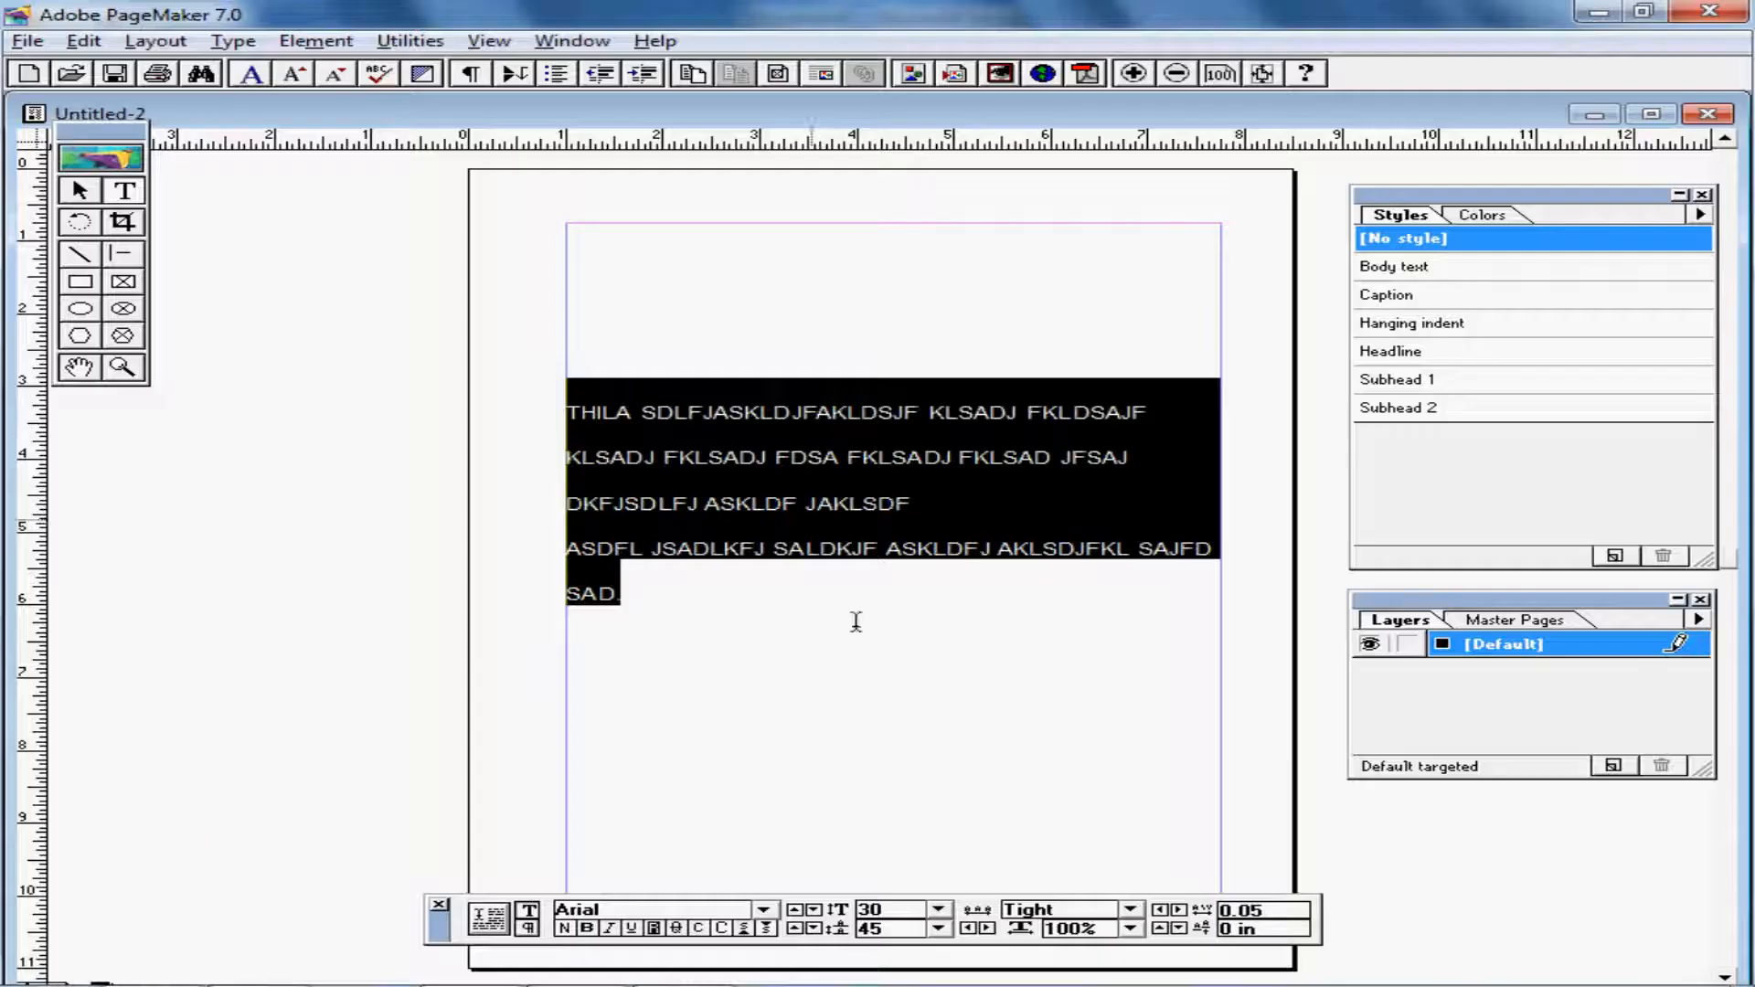
left_click(1131, 929)
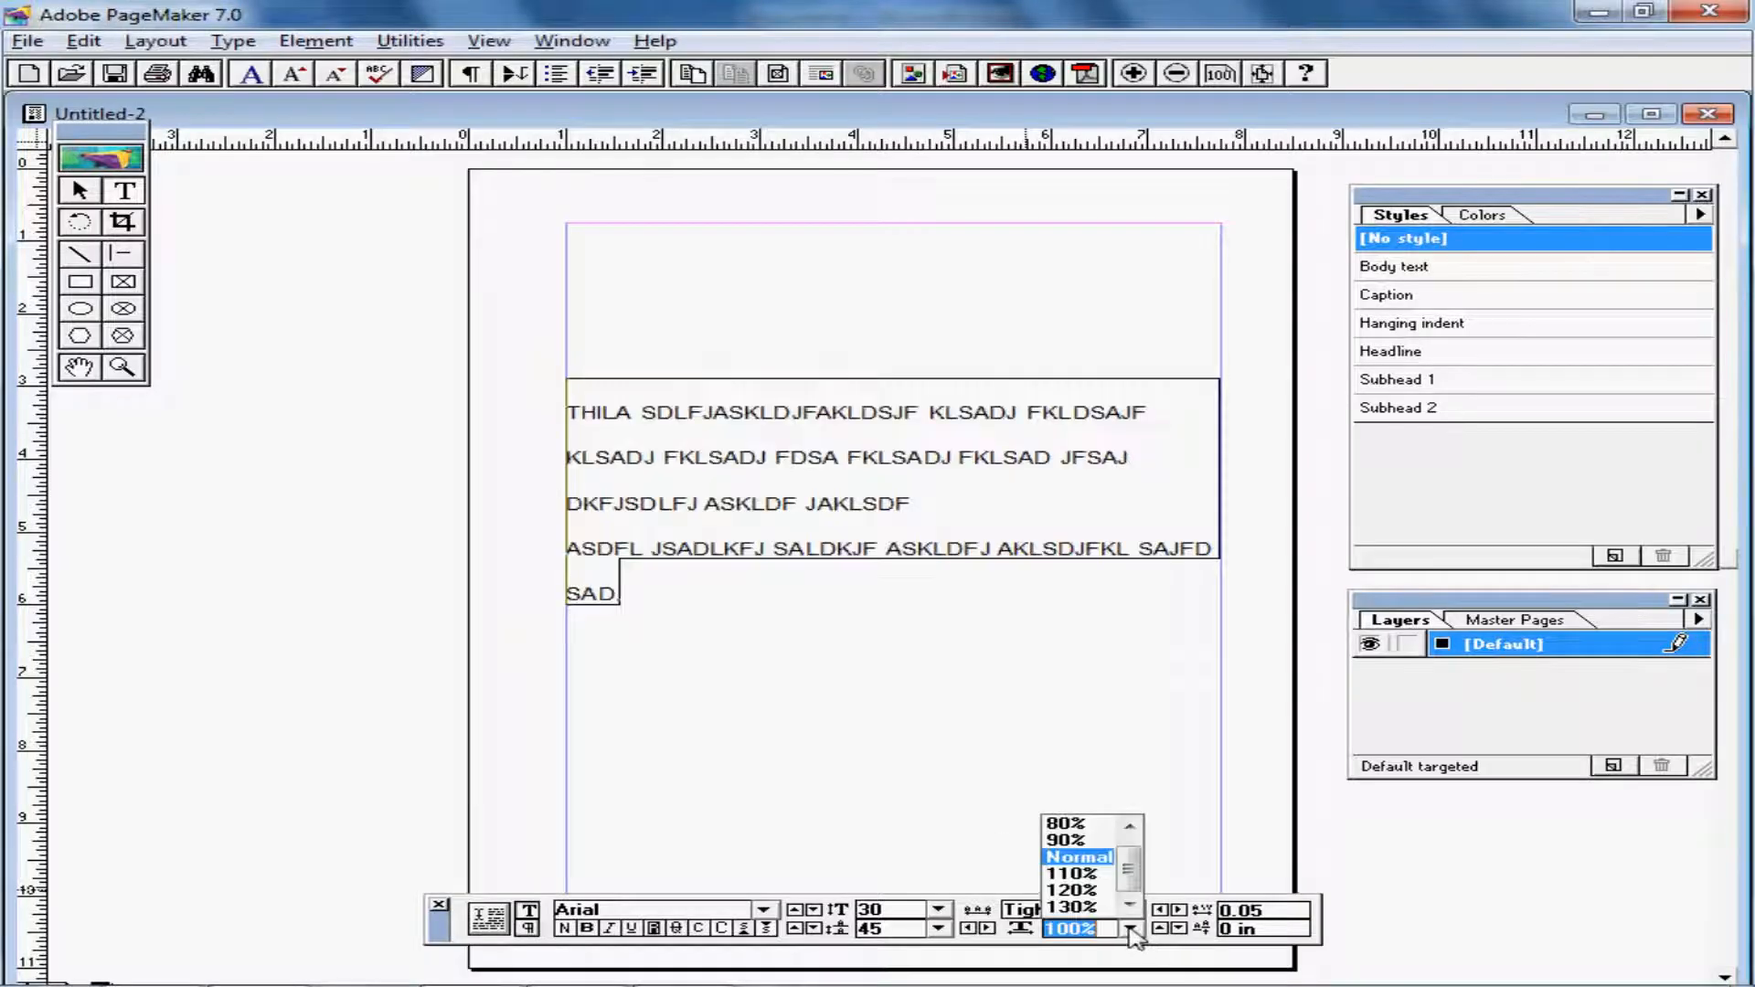
left_click(1084, 895)
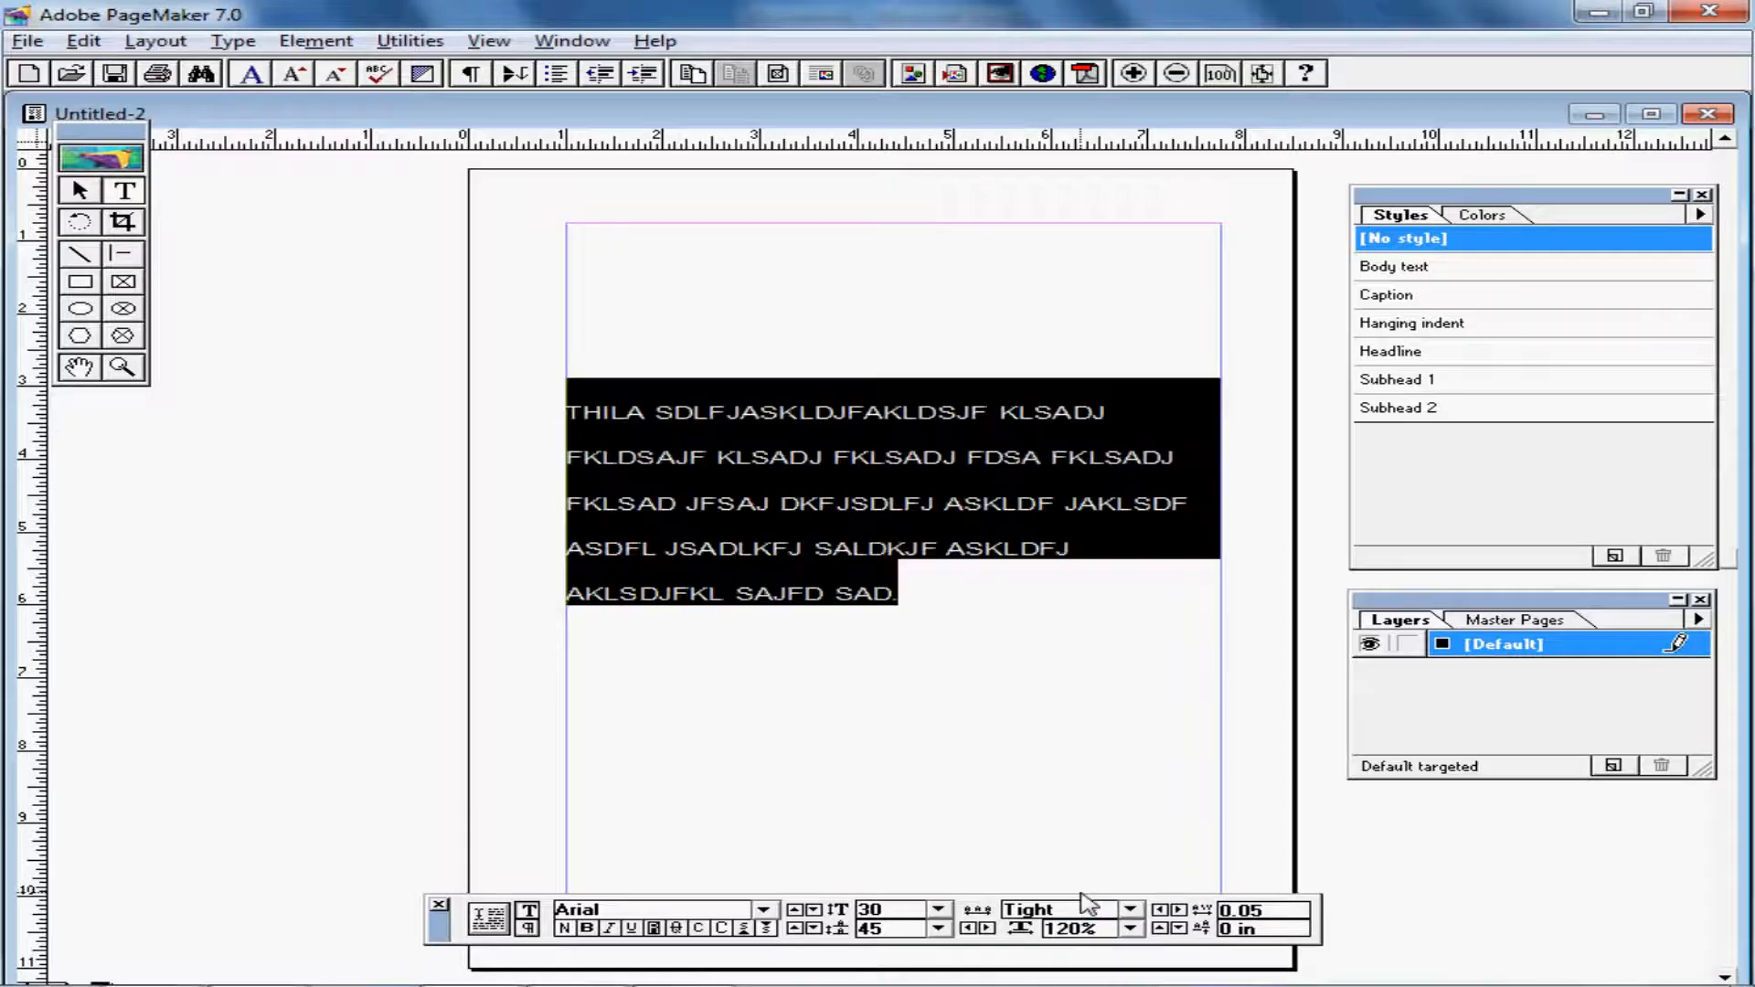
left_click(1131, 929)
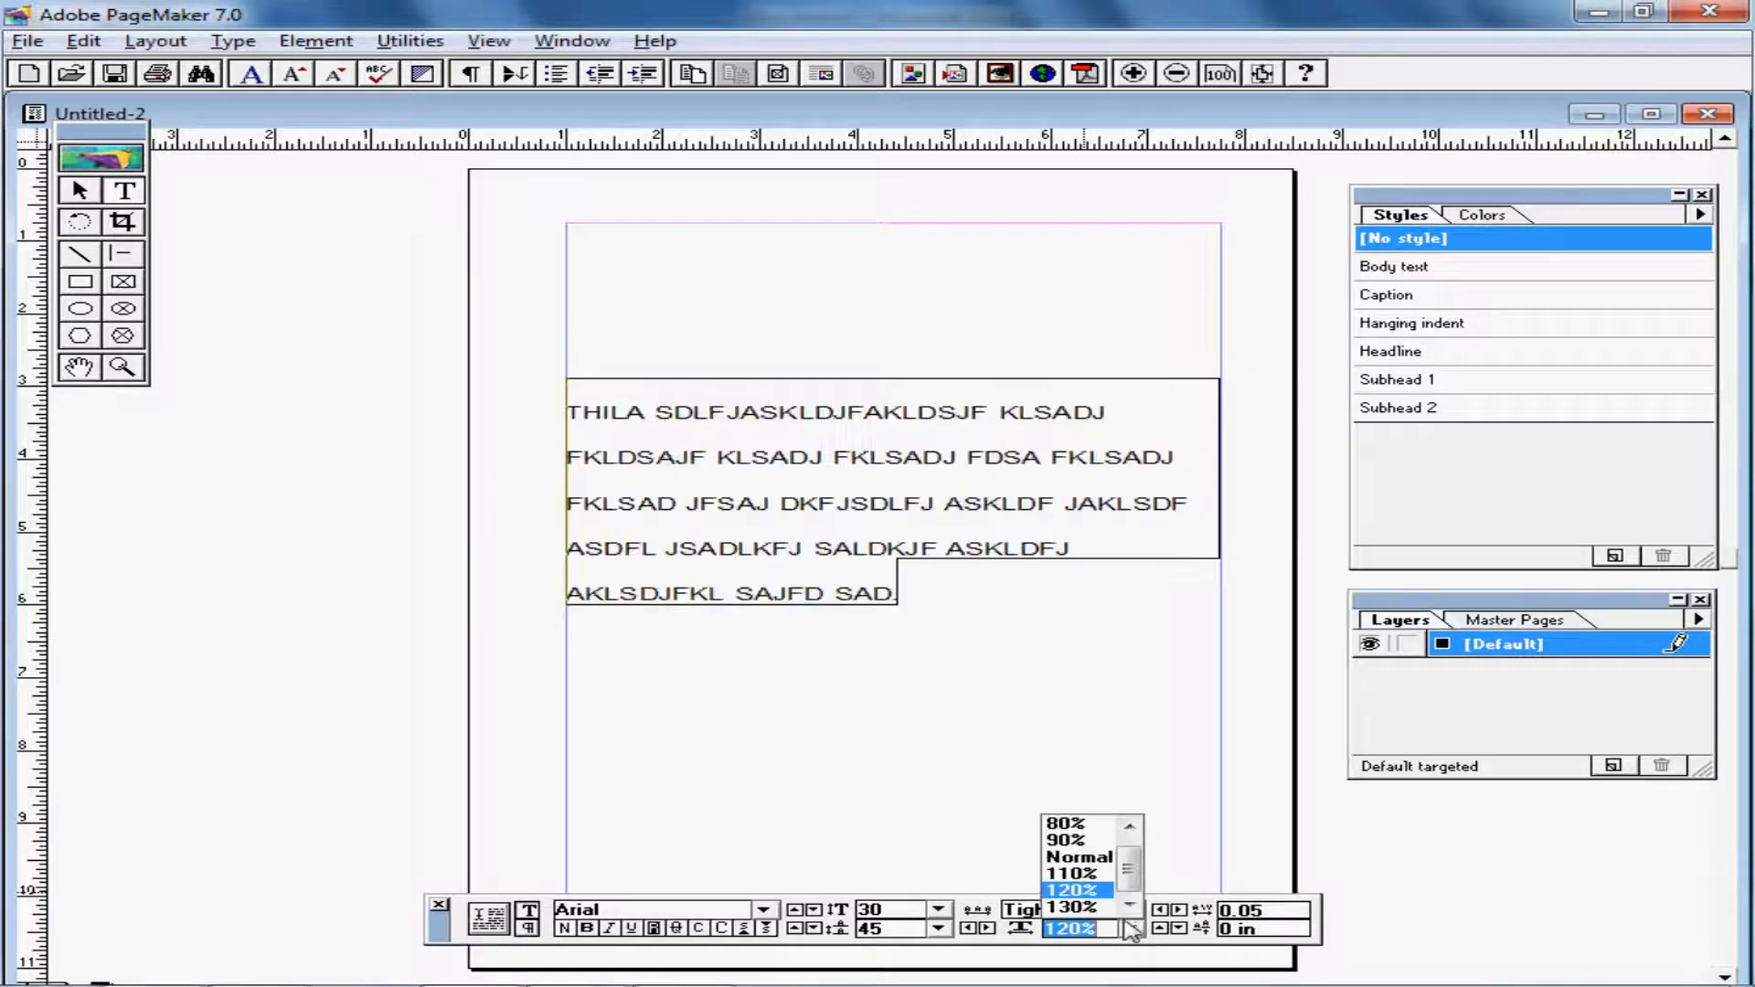
left_click(1086, 824)
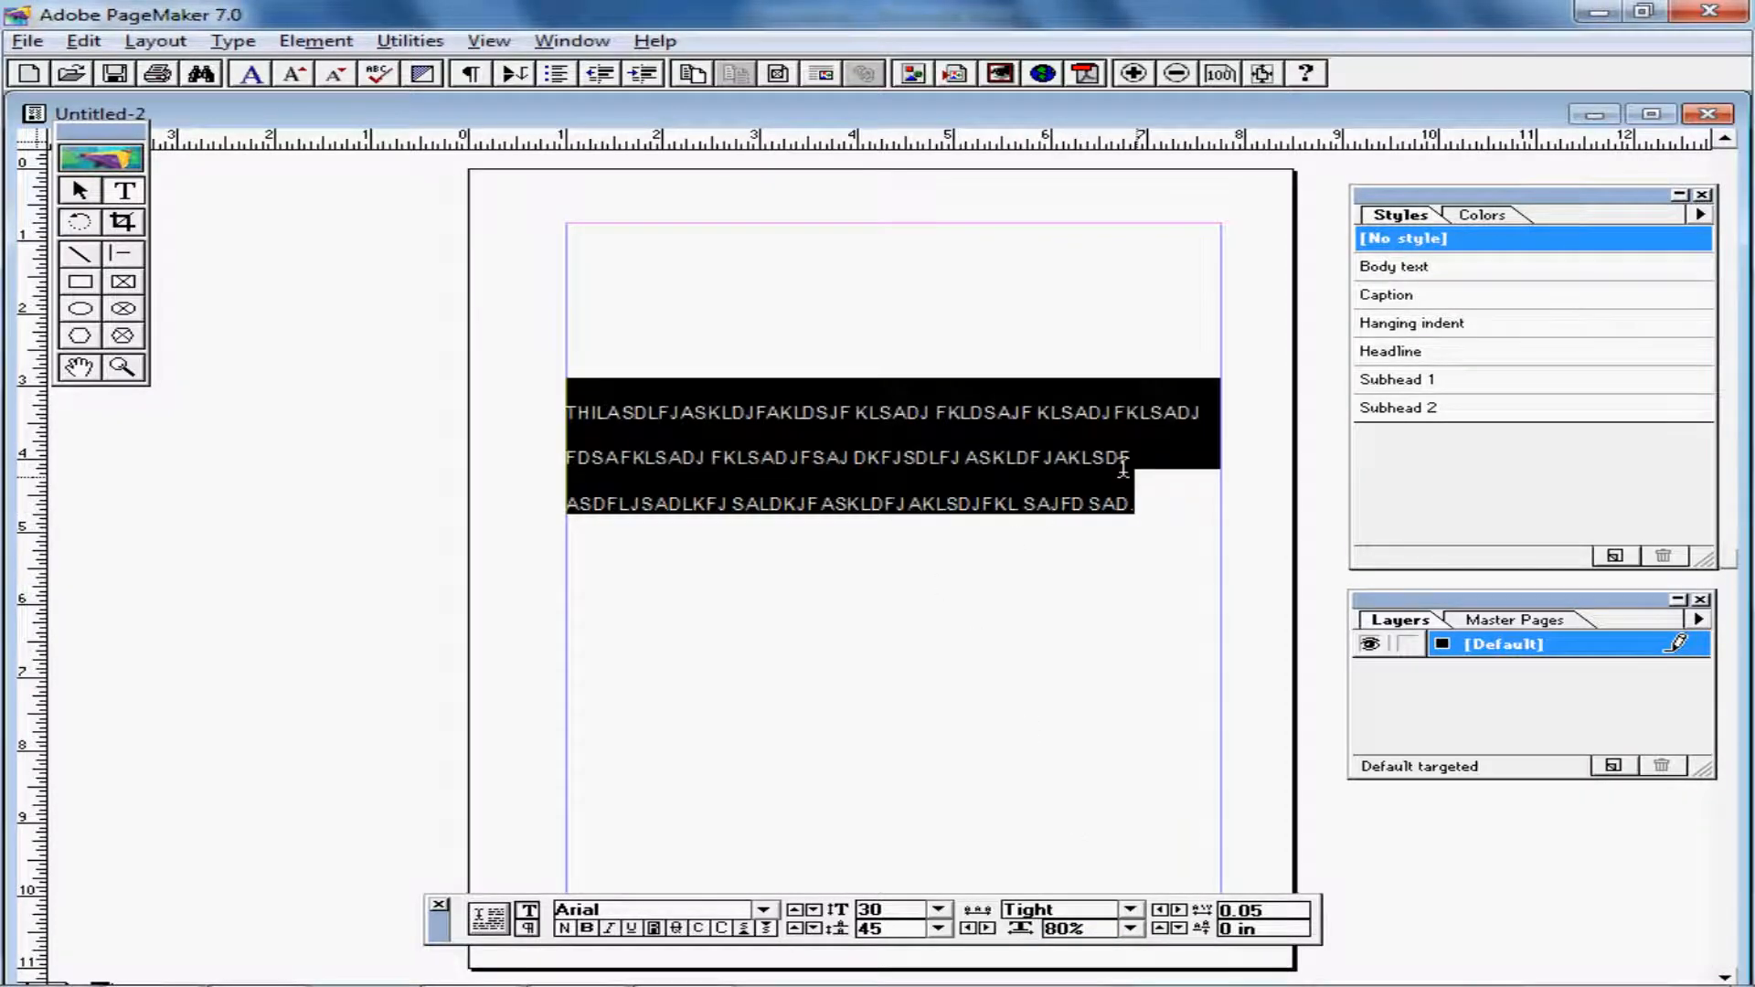
Check the baseline-shift option in the Word diagram, try a 1 in baseline shift on the selected PageMaker text, and reset it to 0
key("alt+Tab")
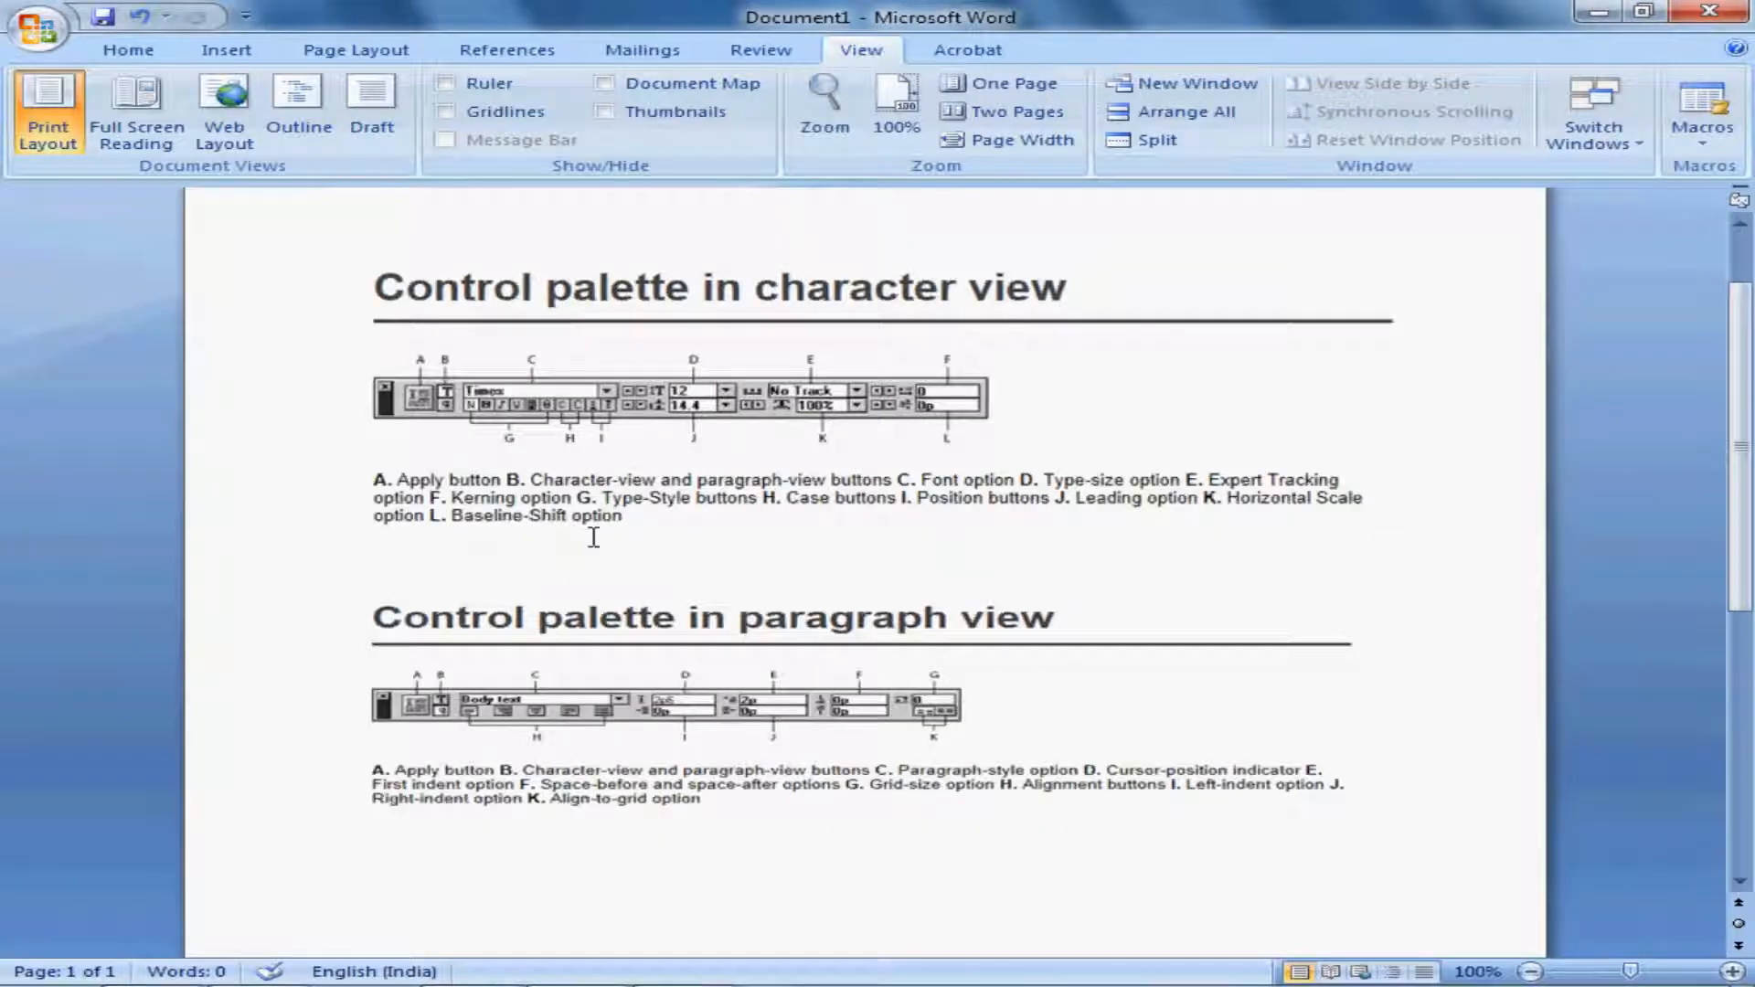
key("alt+Tab")
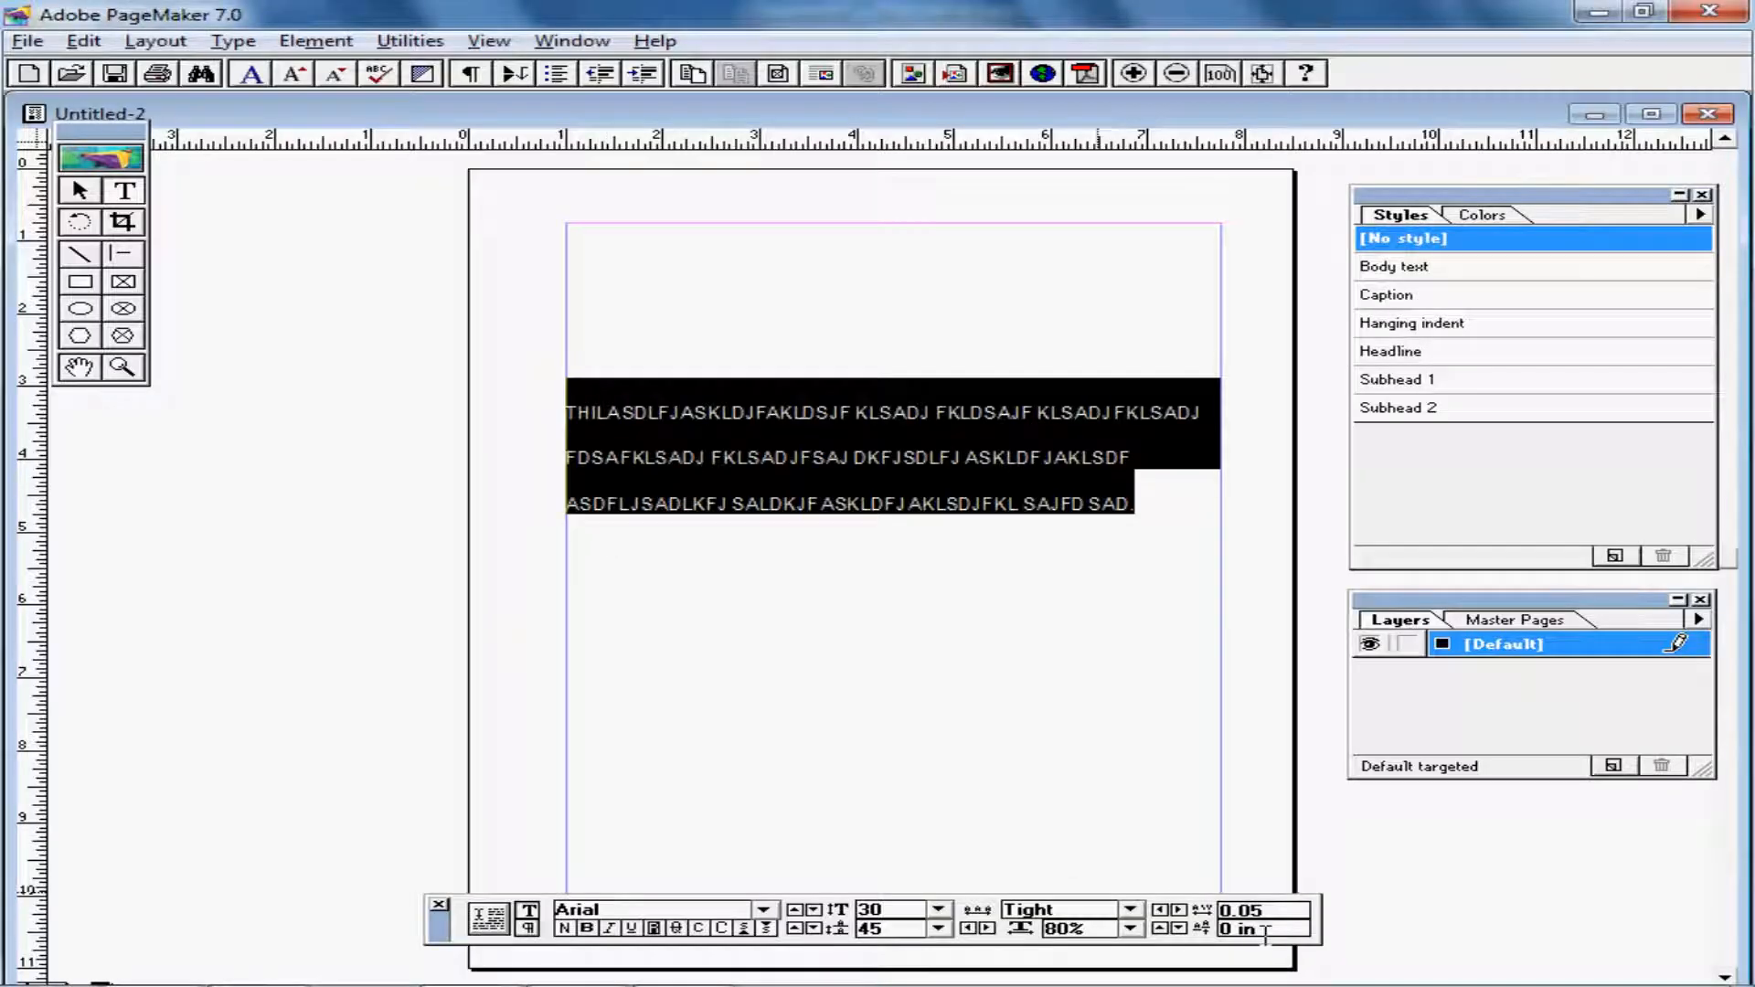
left_click_drag(1267, 931, 1212, 931)
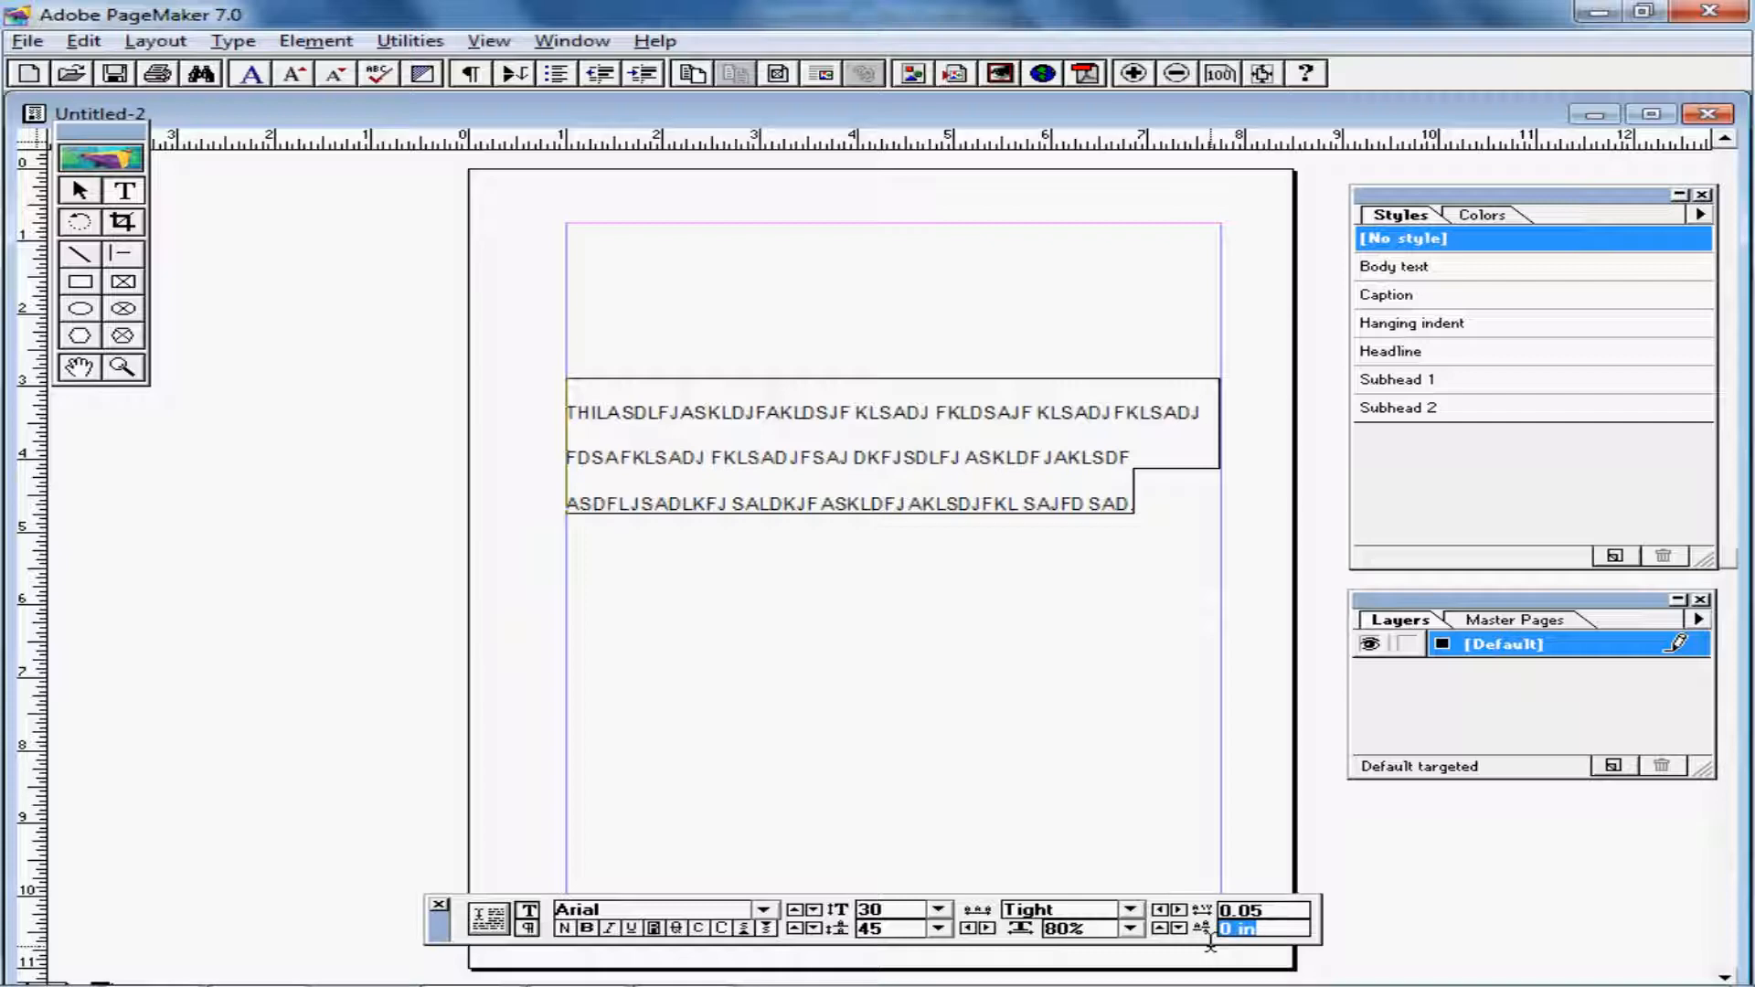
type("1")
key("Return")
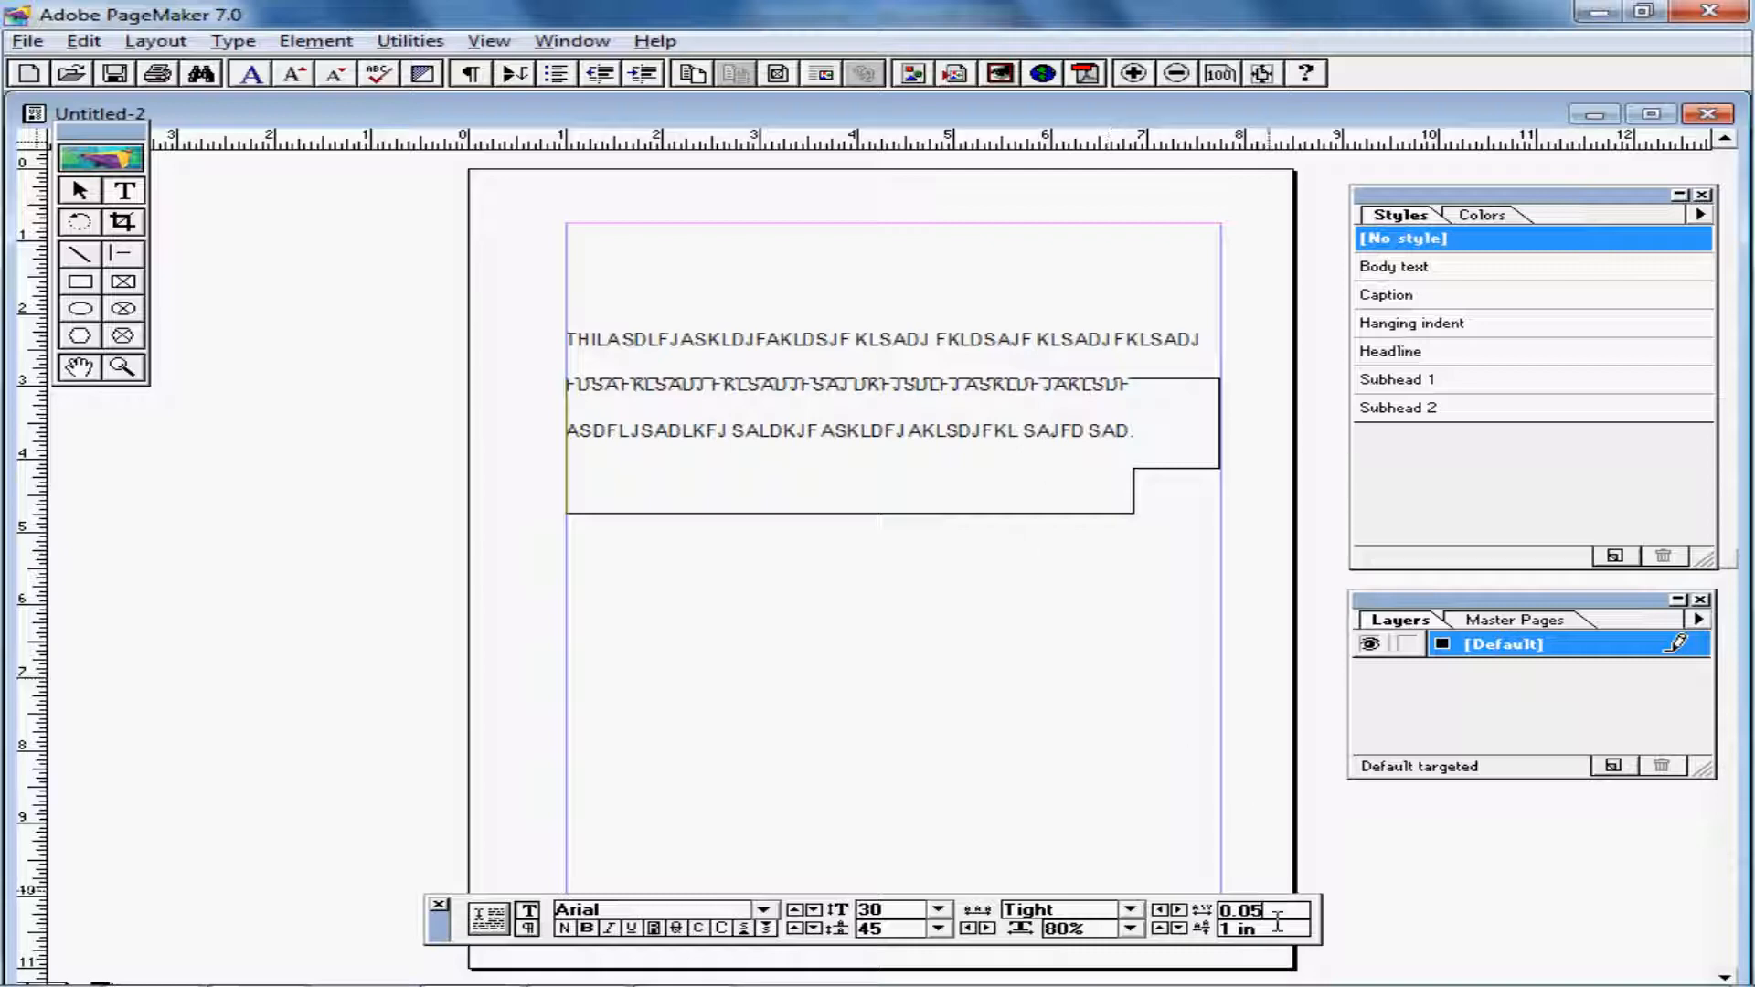
left_click_drag(1280, 929, 1196, 925)
type("0")
key("Return")
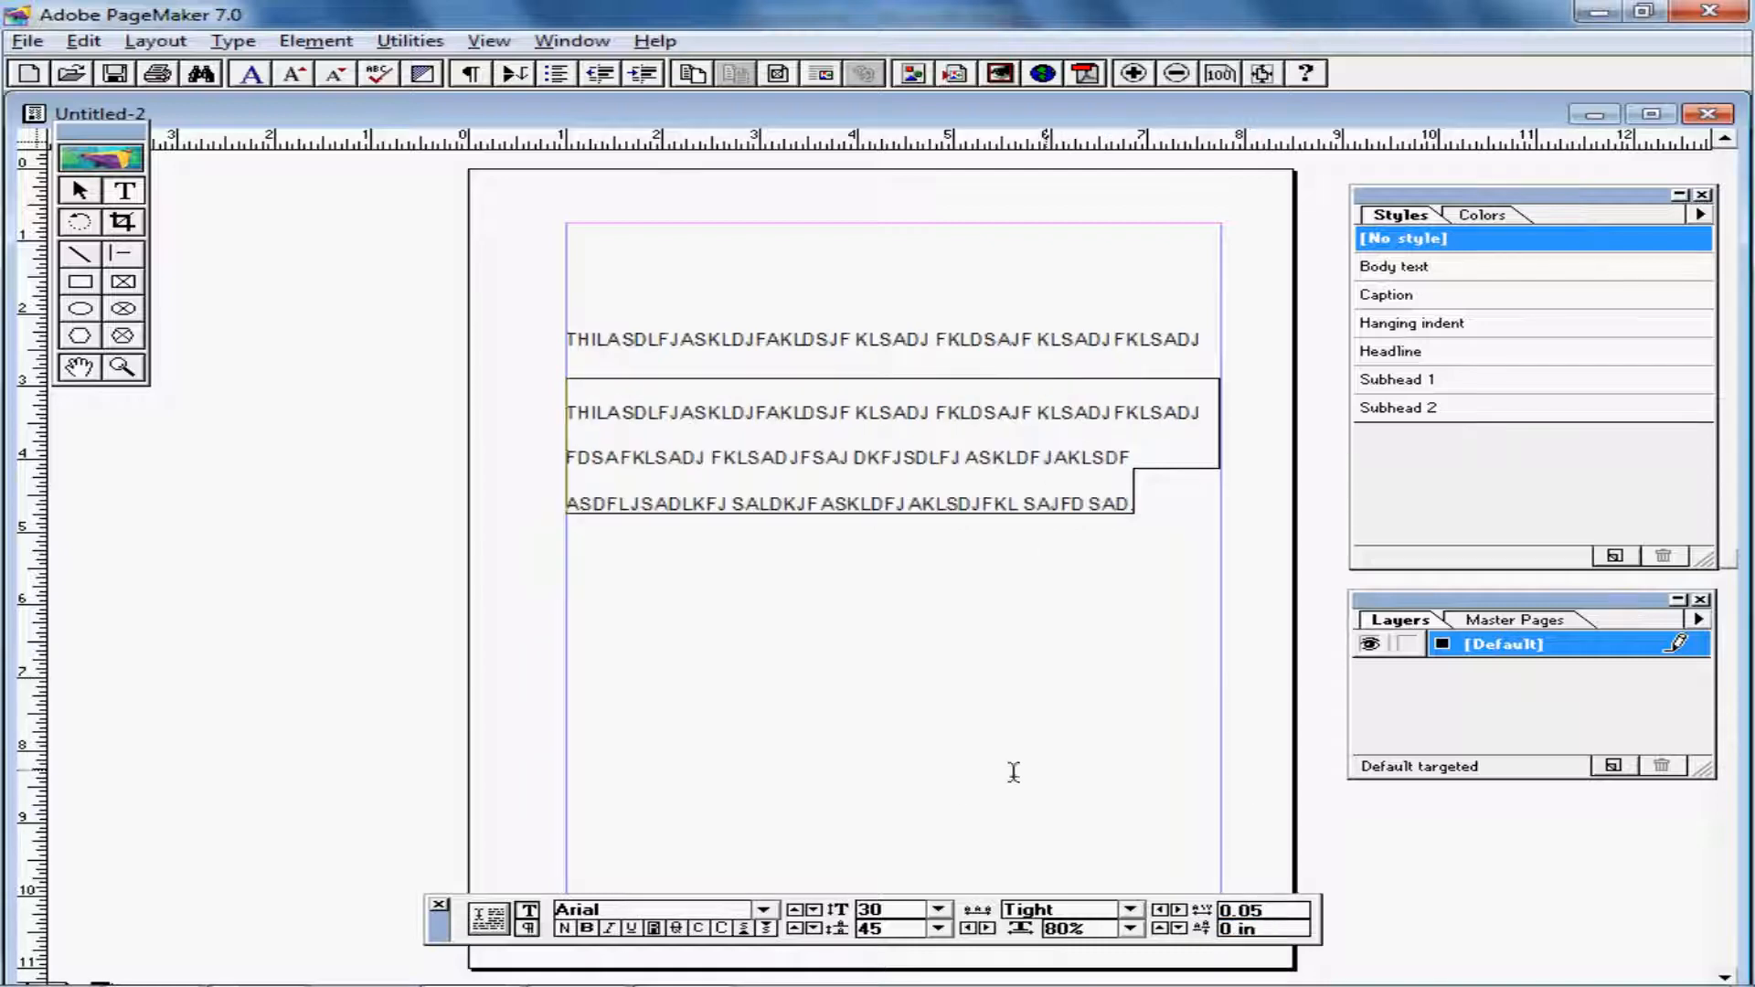
Try a 2 in baseline shift on the selected text using the Apply option, and return the shift to 0
left_click_drag(1278, 927, 1183, 919)
type("2")
left_click(489, 924)
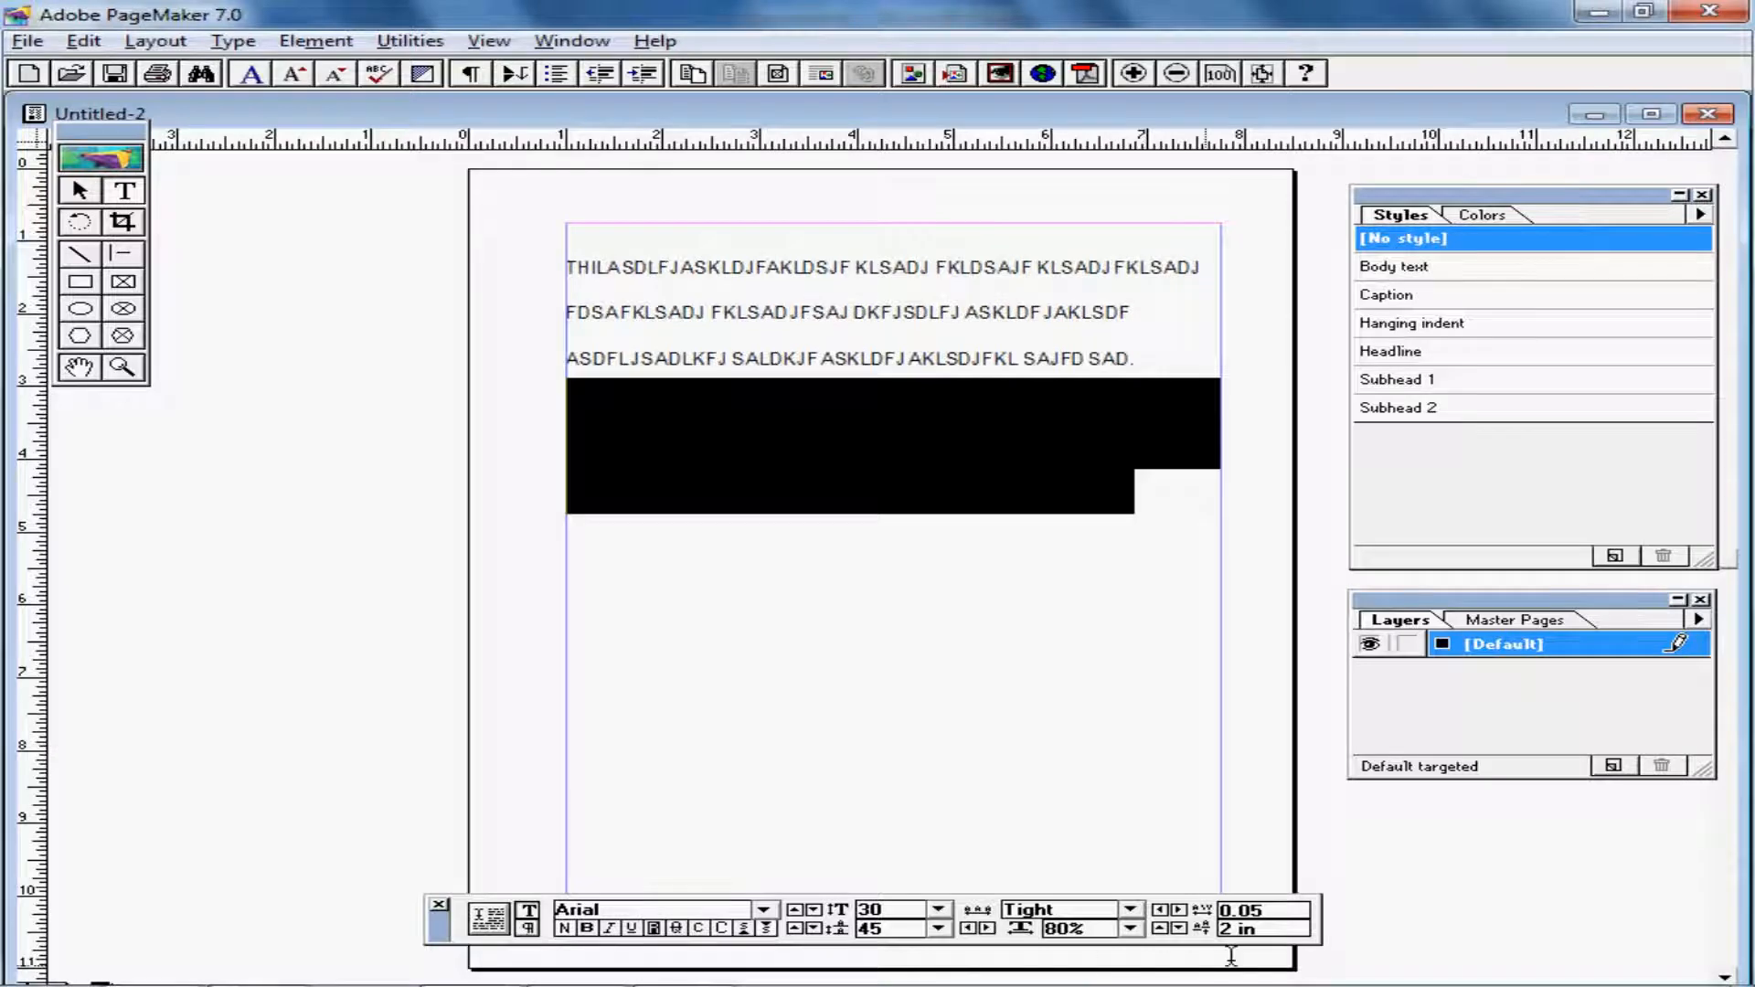
left_click_drag(1280, 928, 1204, 925)
type("0")
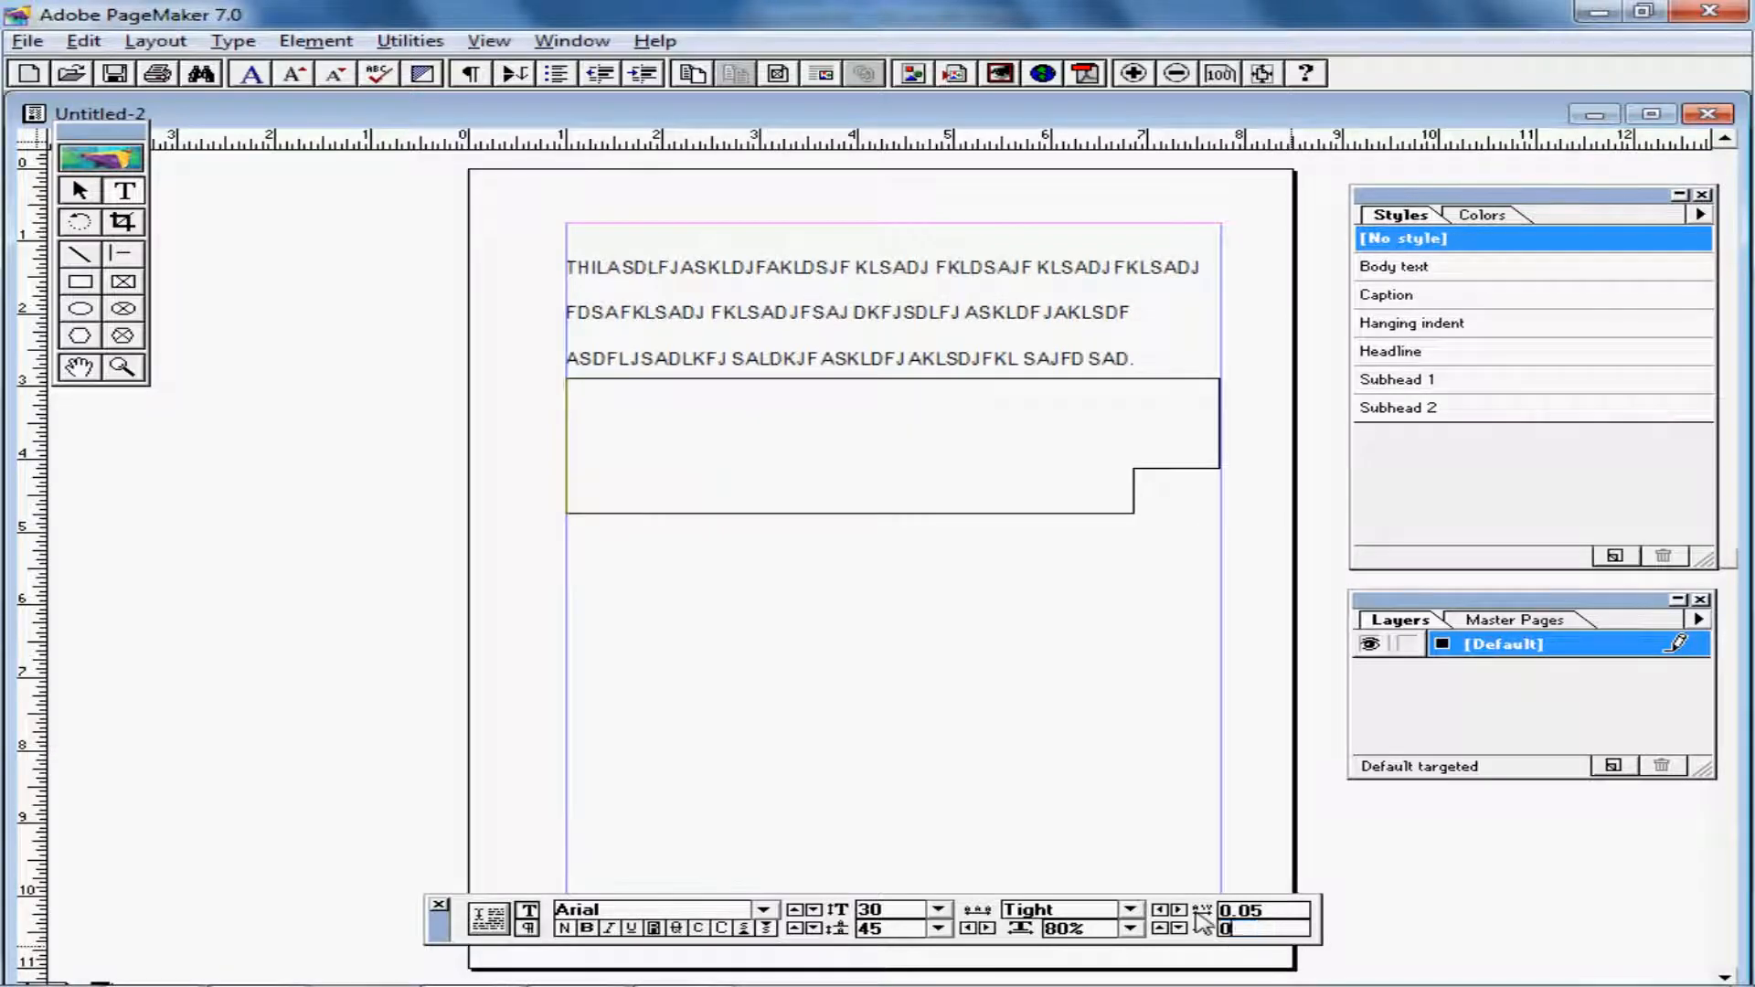
left_click(491, 919)
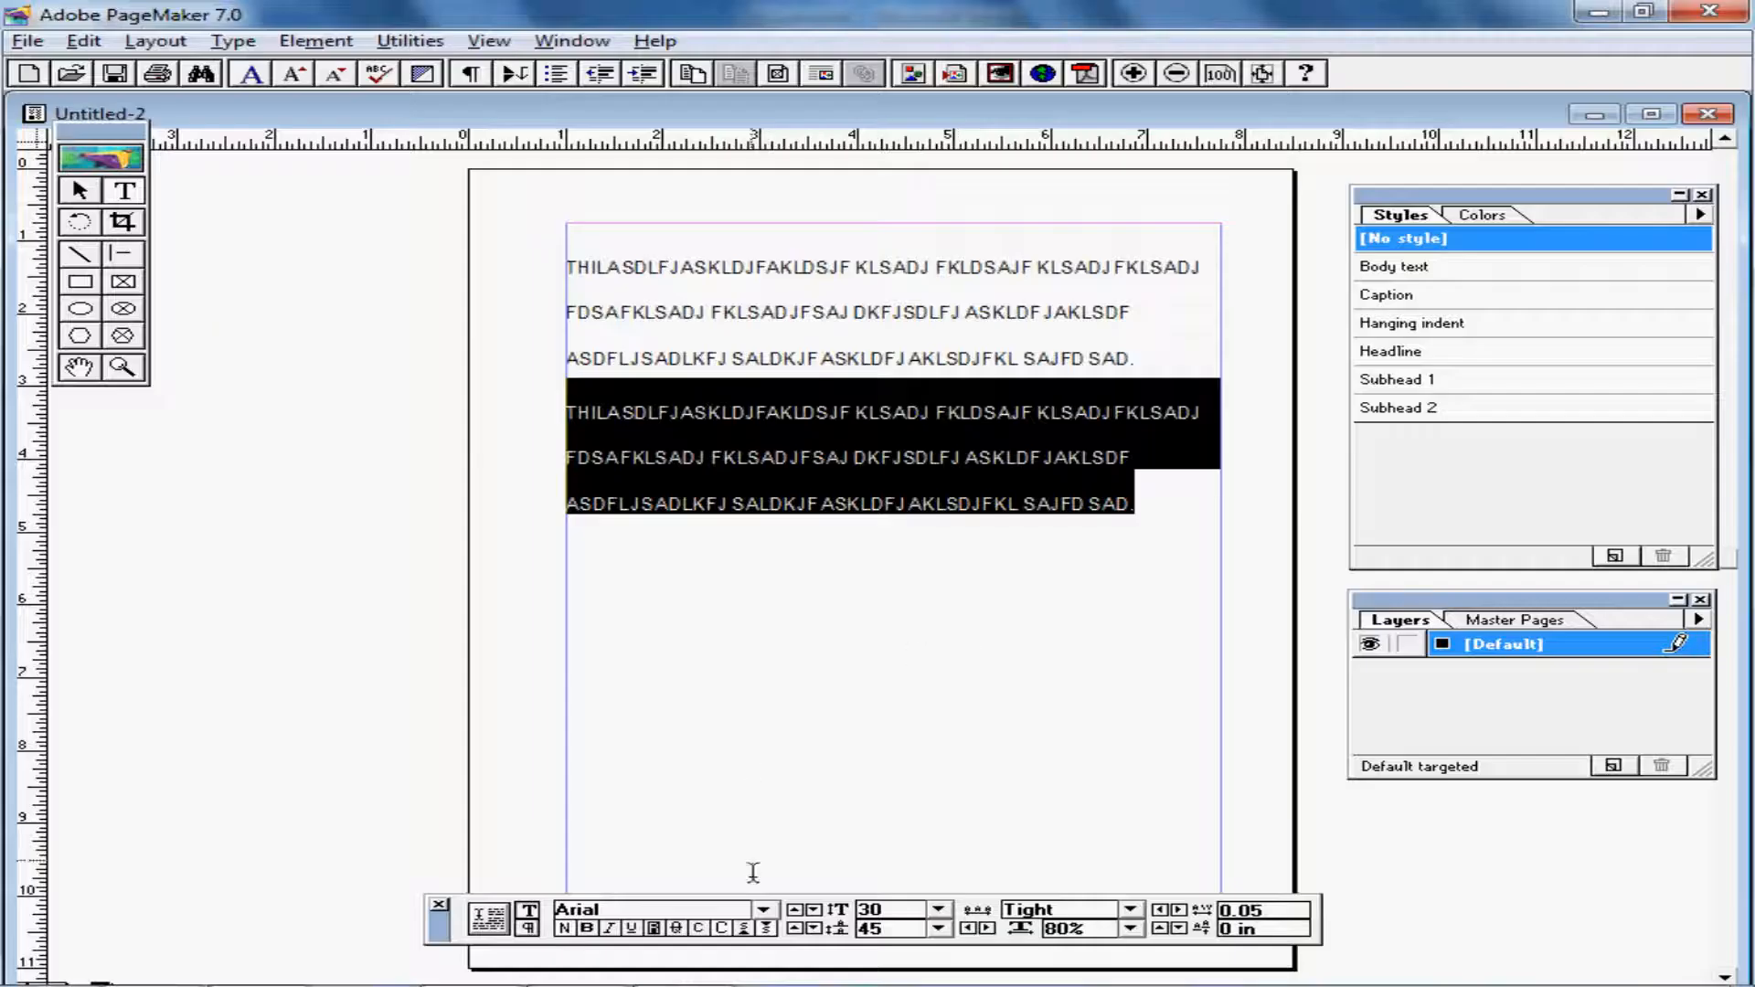
Switch the Control palette from character view to paragraph view
left_click(528, 929)
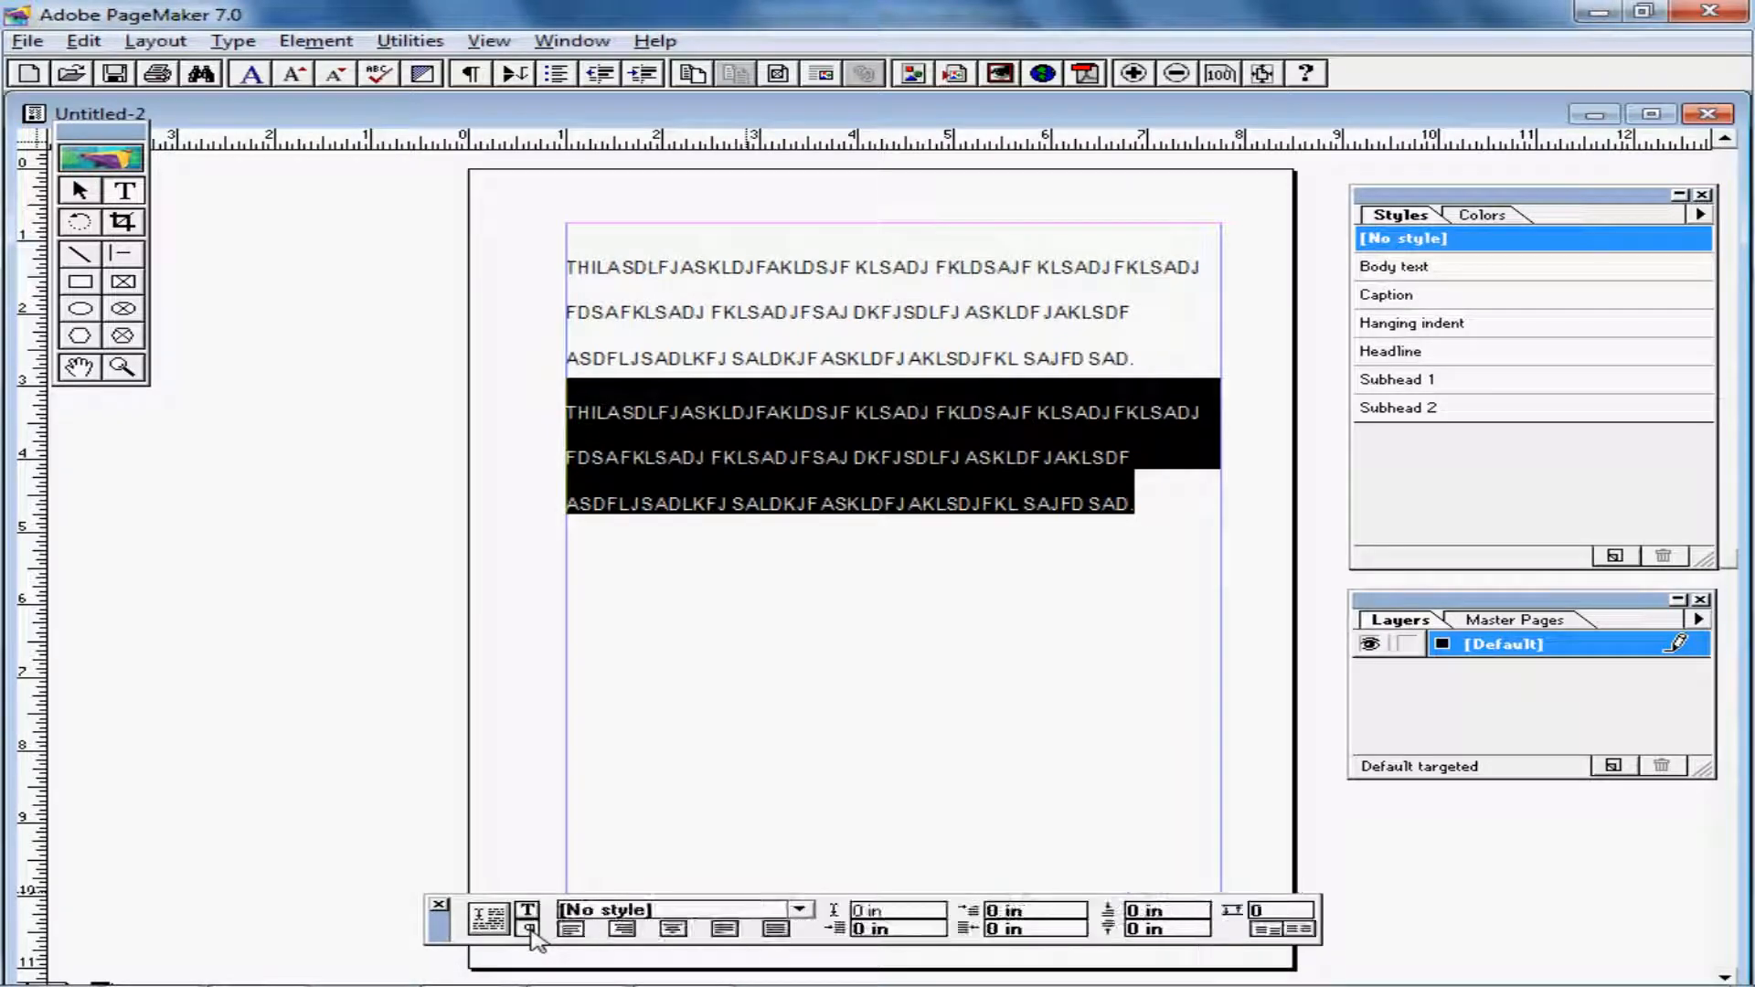